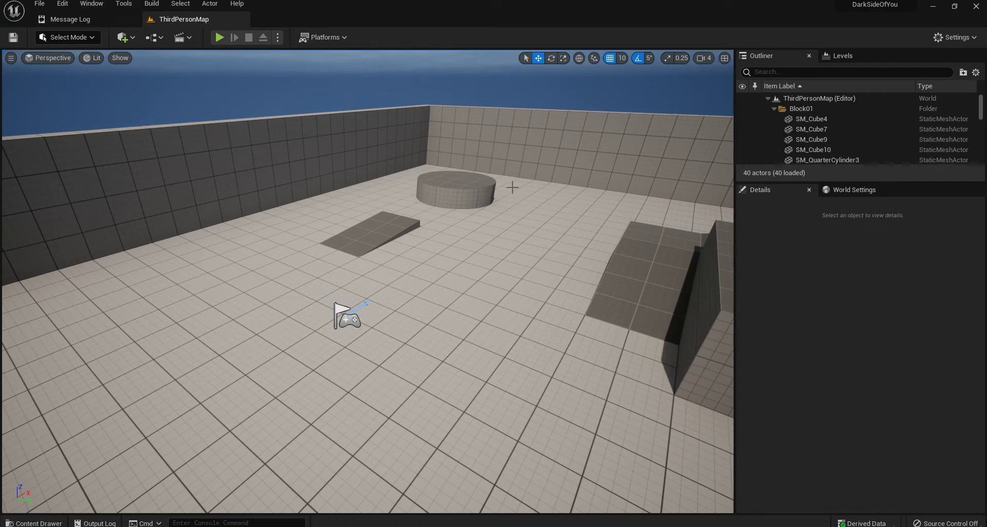
click(98, 6)
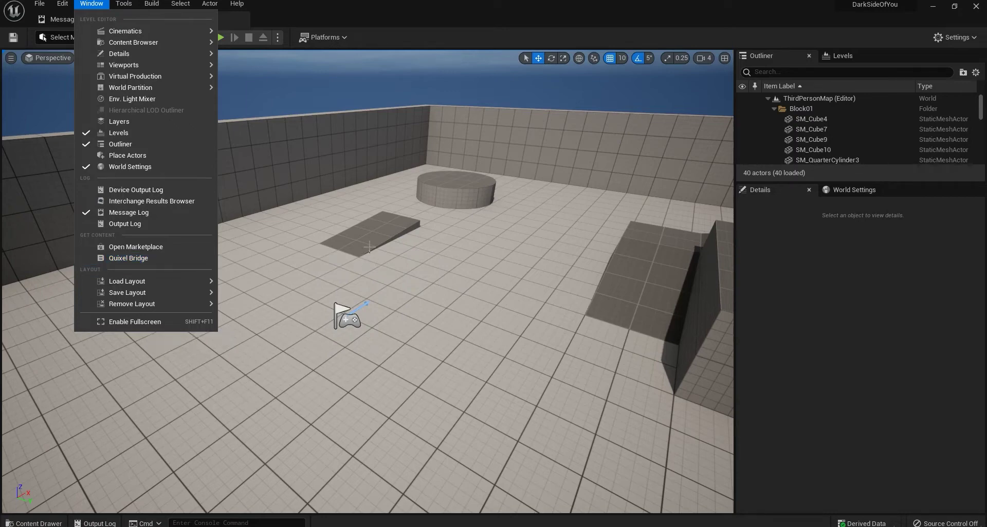
right_drag(369, 247, 371, 247)
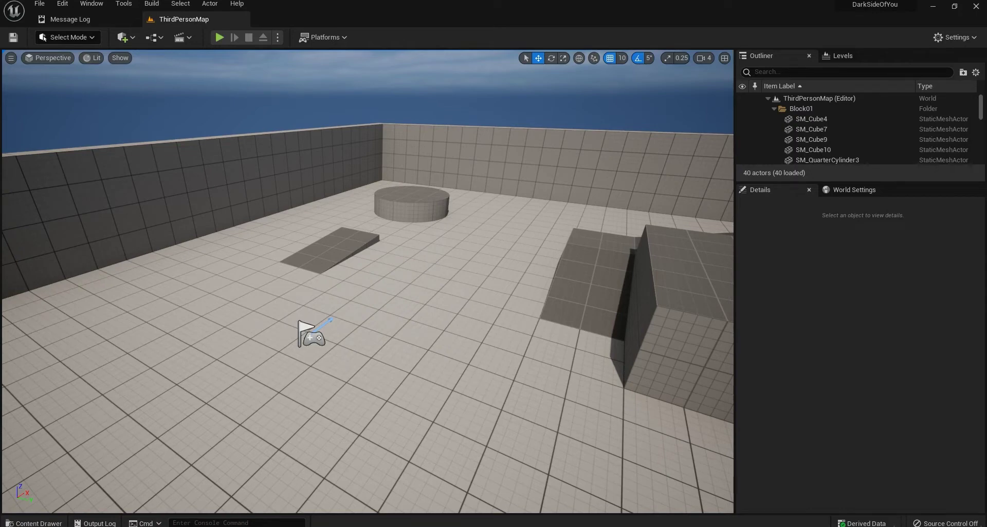
Step: Switch to Mixamo in the browser and check the download settings for the Idle animation without downloading it
click(192, 501)
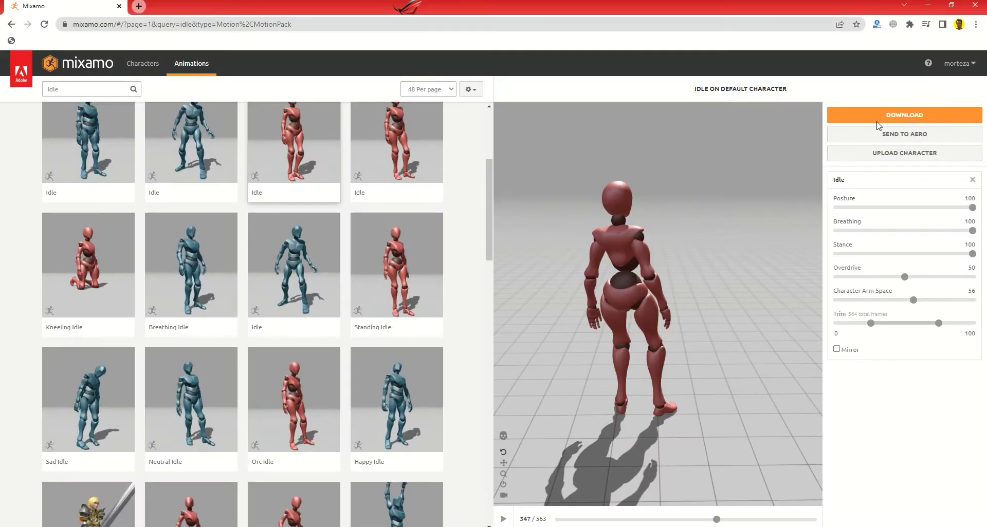
click(910, 115)
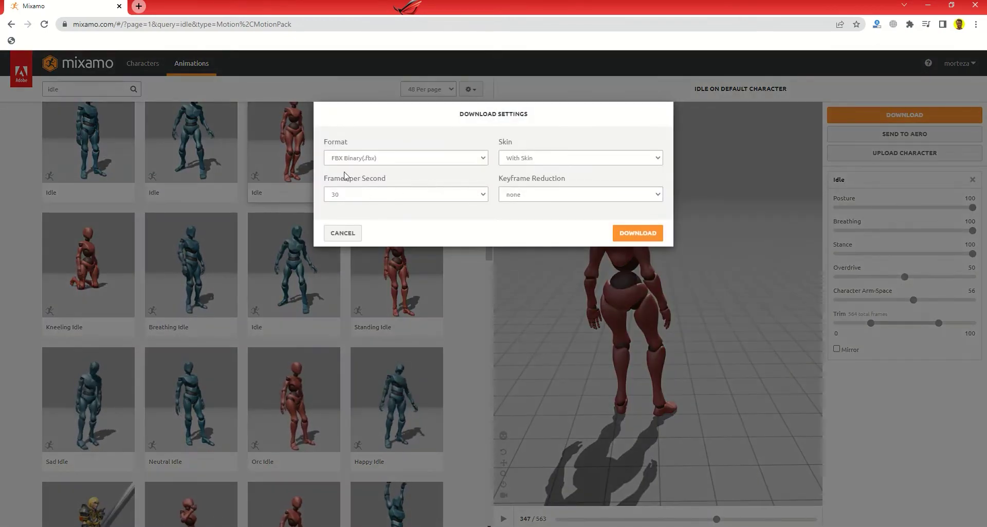
click(349, 232)
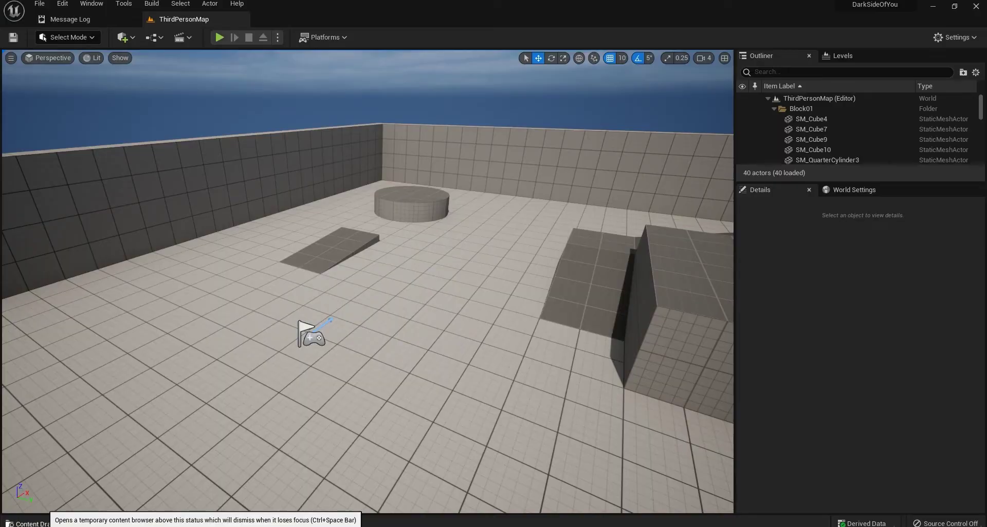
Step: Open the project's Content/Animations folder and check the option for importing an asset into it
click(55, 523)
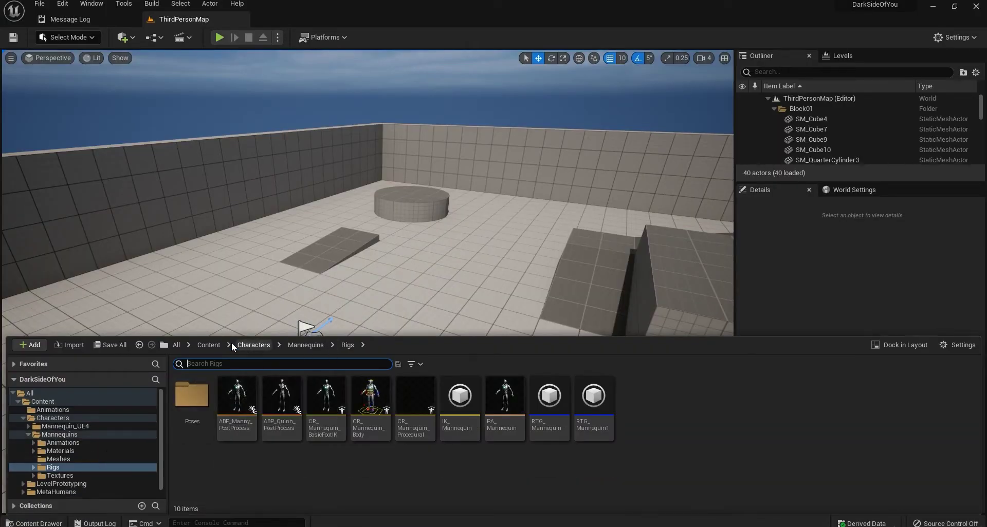
click(213, 344)
double_click(203, 396)
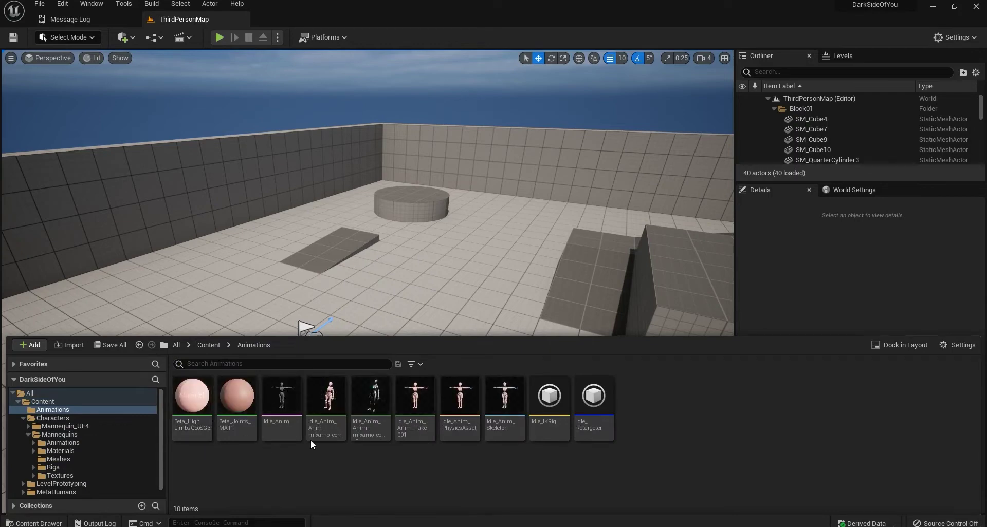
click(43, 346)
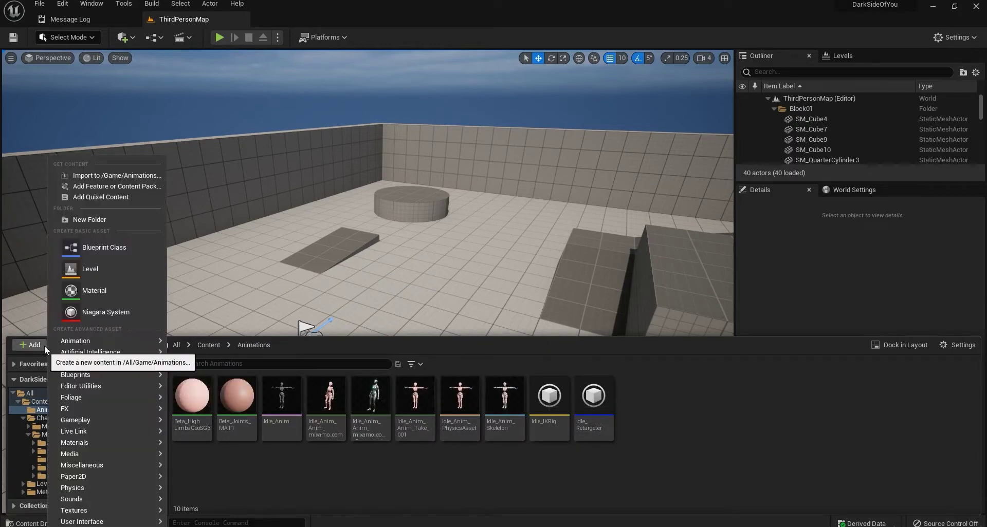
mouse_move(91, 352)
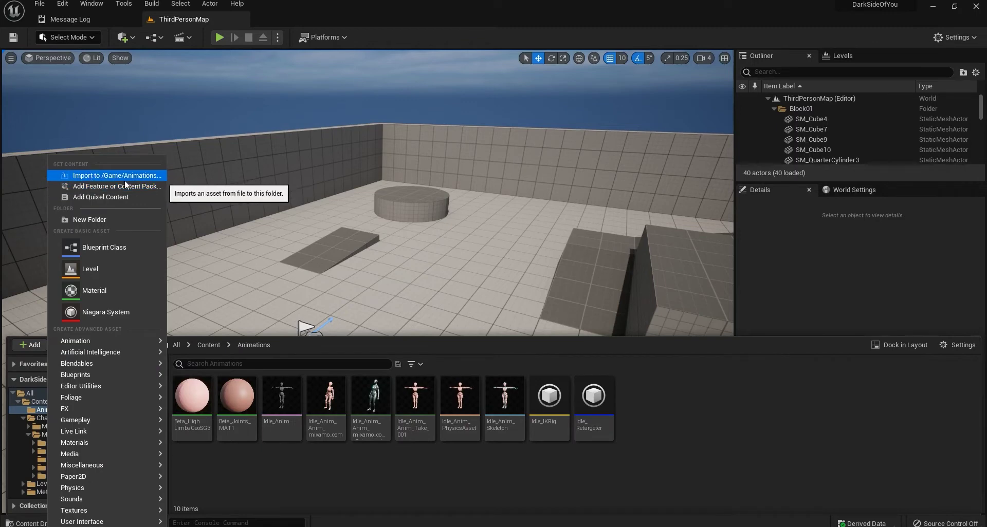
click(559, 445)
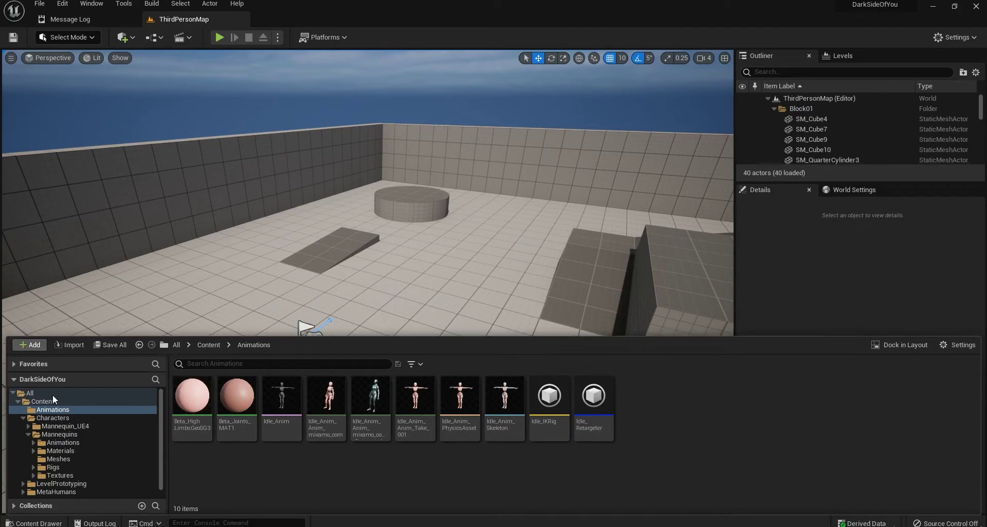
Step: View the feature and content packs that can be added to the project, without adding any
click(34, 524)
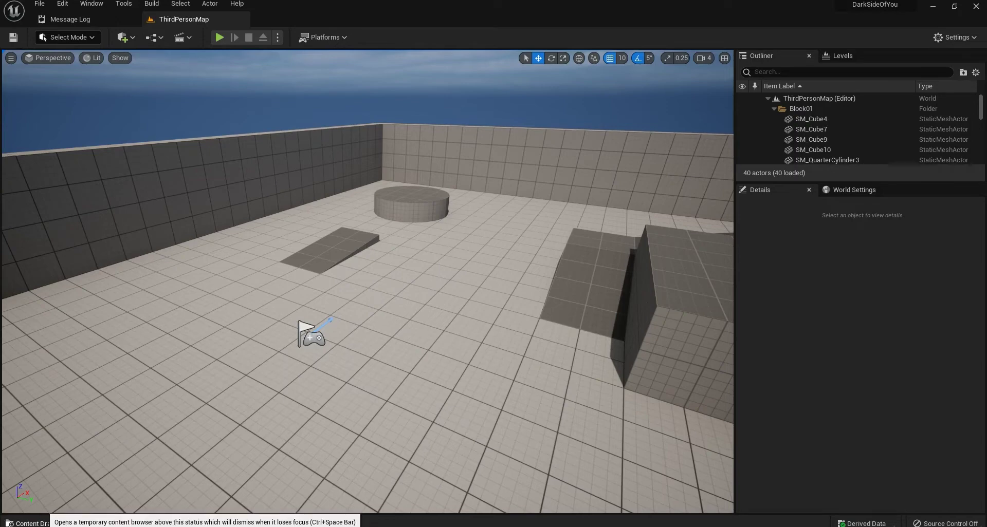
click(33, 524)
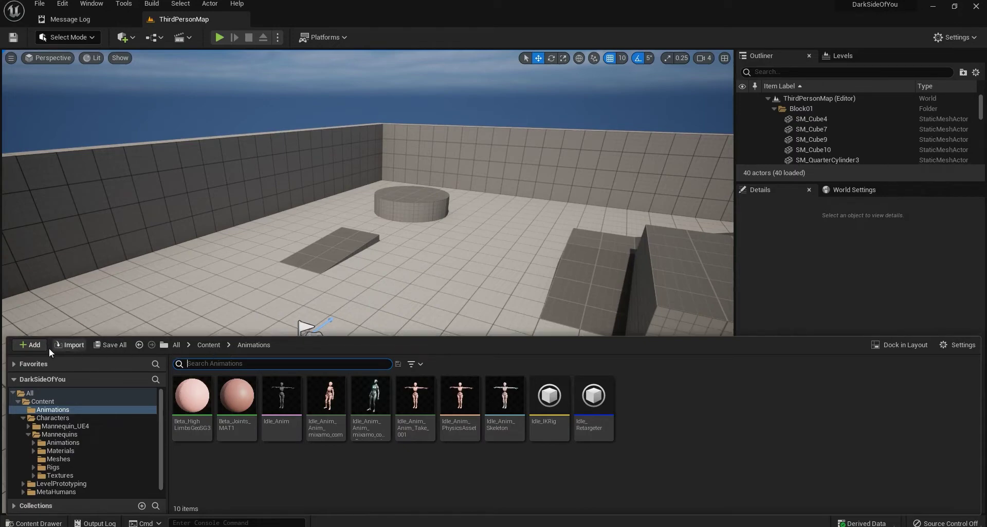
click(32, 344)
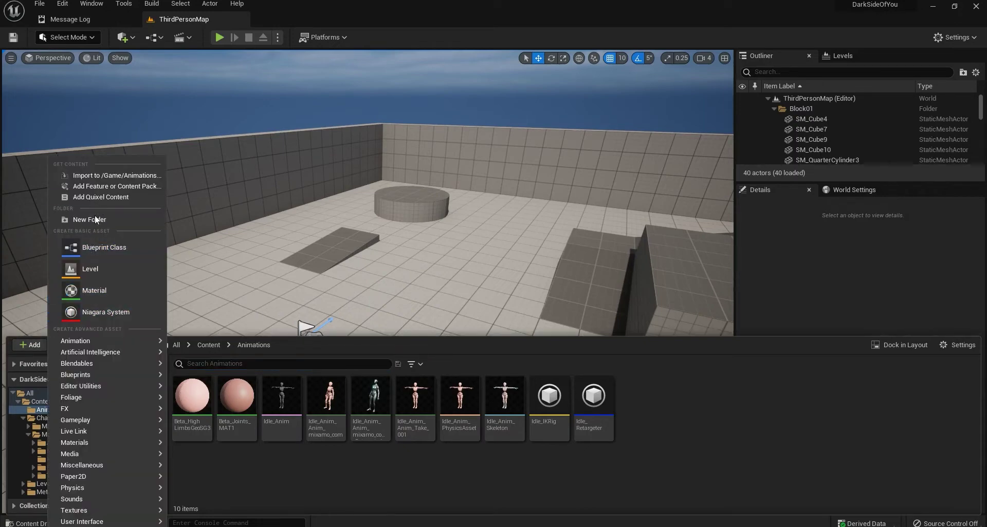
click(128, 186)
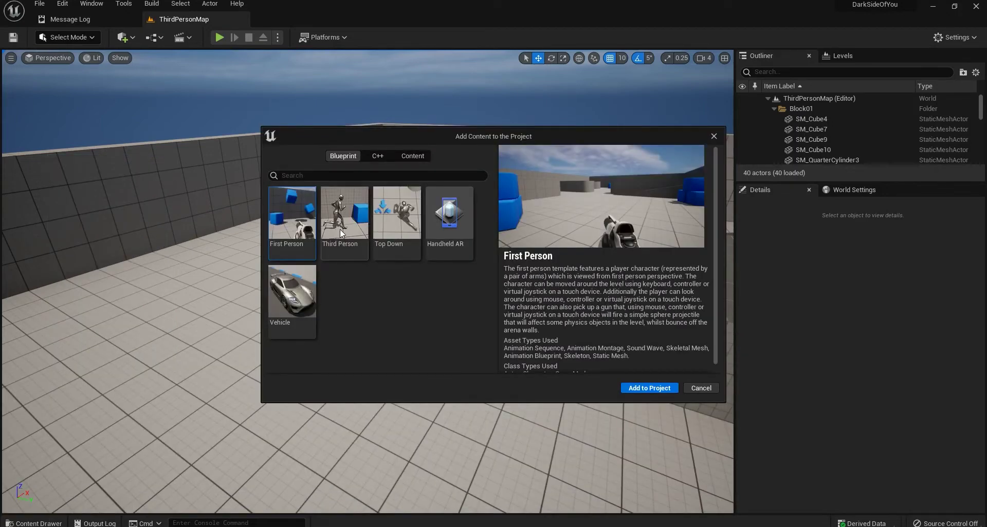
click(702, 389)
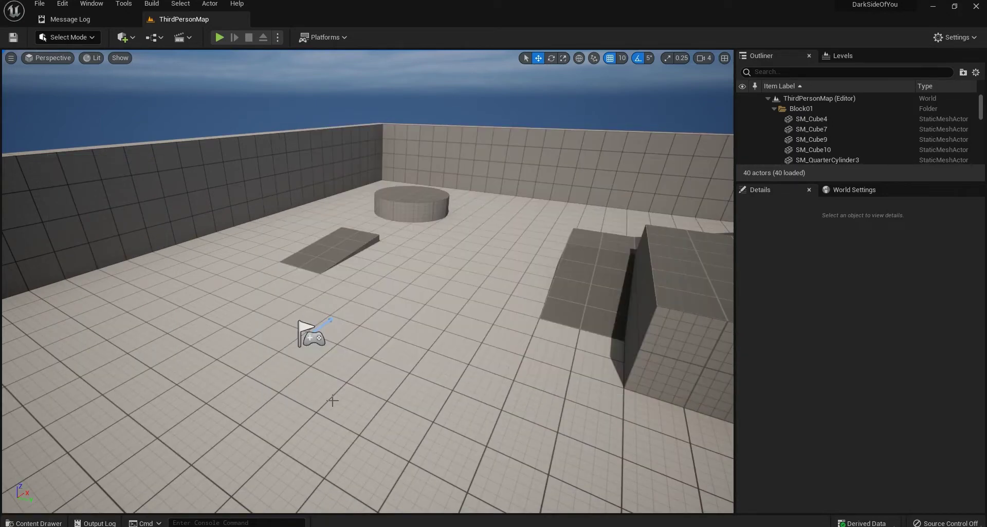
Step: Open the BP_Dan_Thirdperson blueprint from the MetaHumans/Dan content folder
click(19, 521)
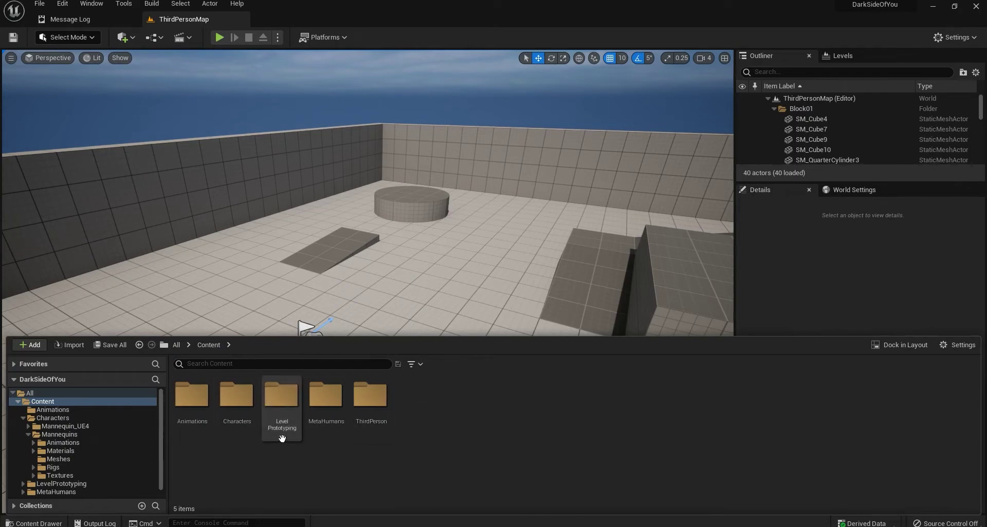
double_click(326, 406)
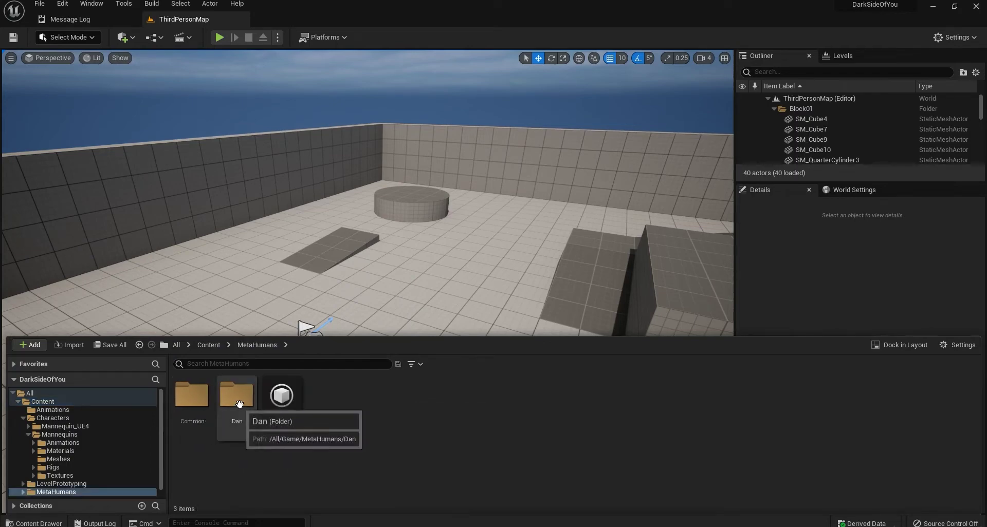
double_click(244, 406)
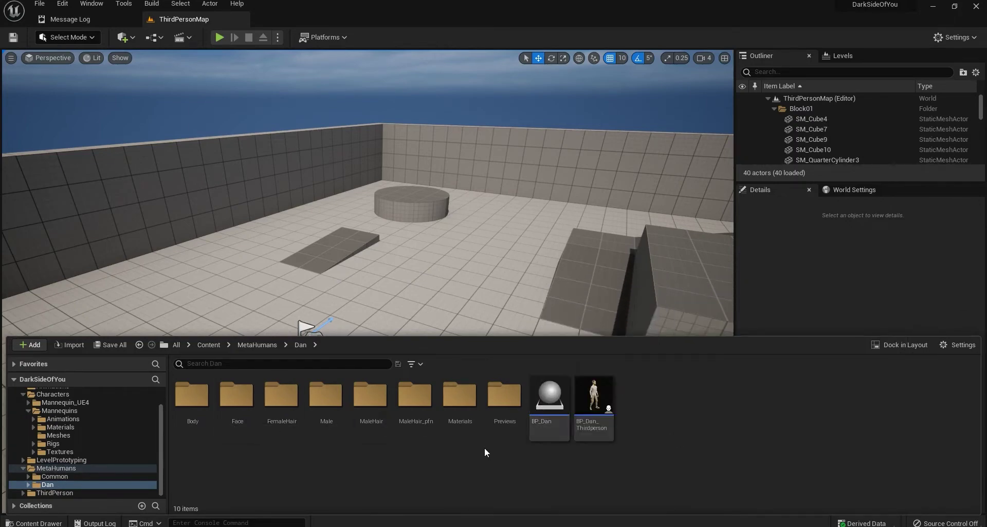
right_click(547, 407)
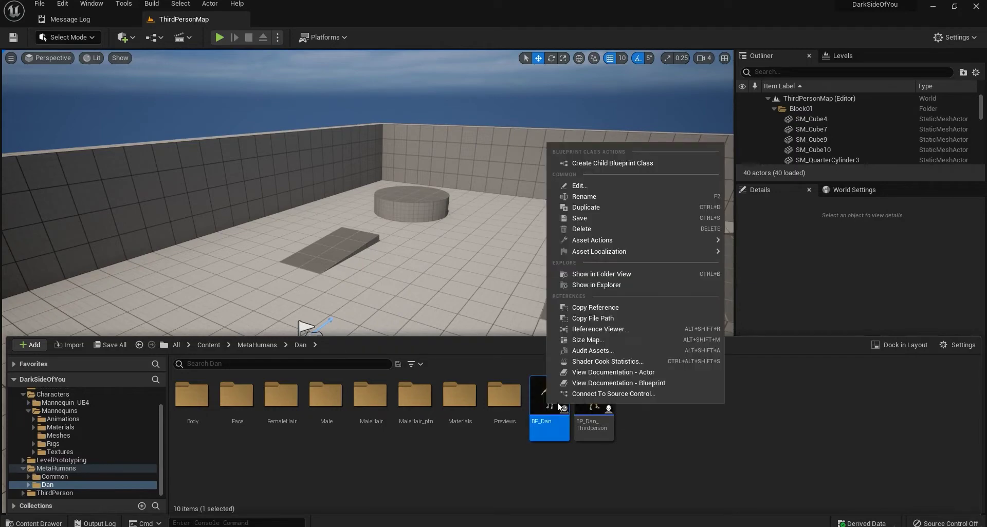
click(668, 448)
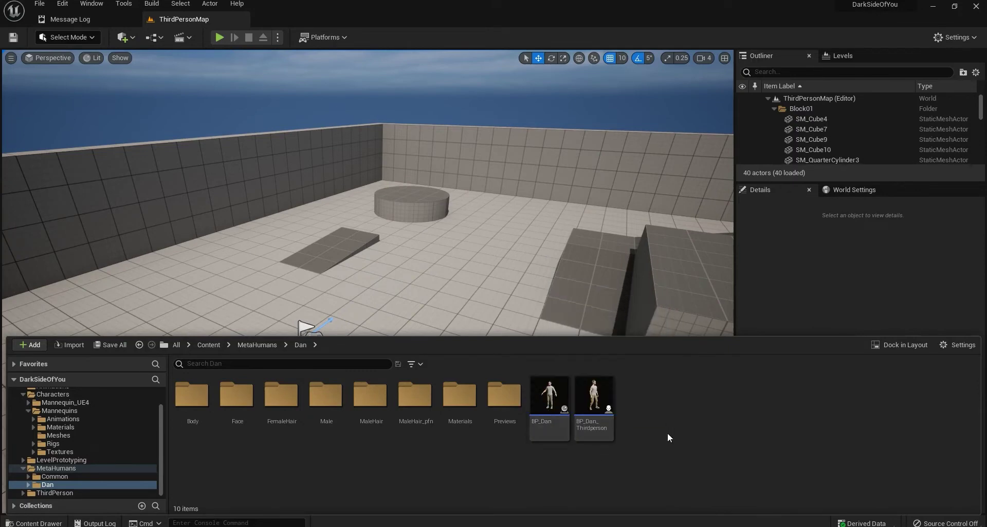
click(607, 387)
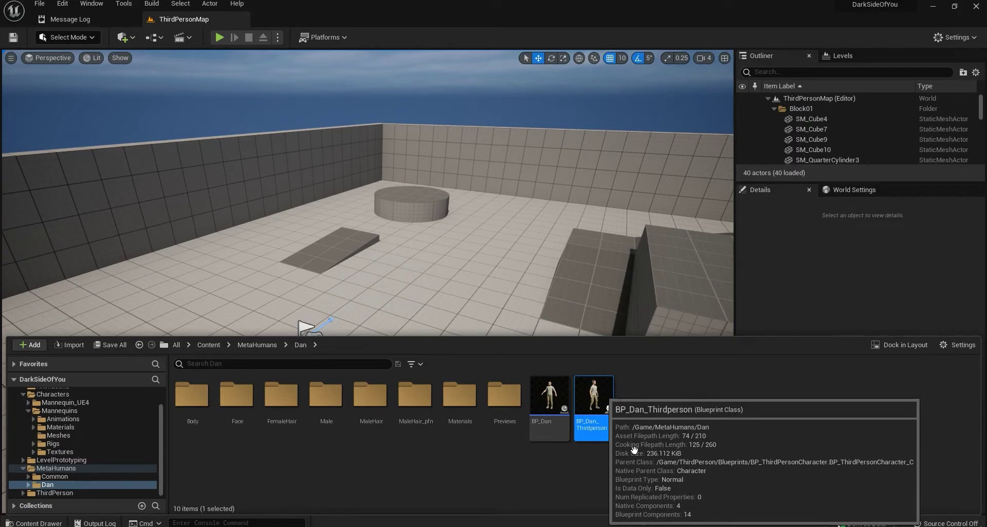
key(Return)
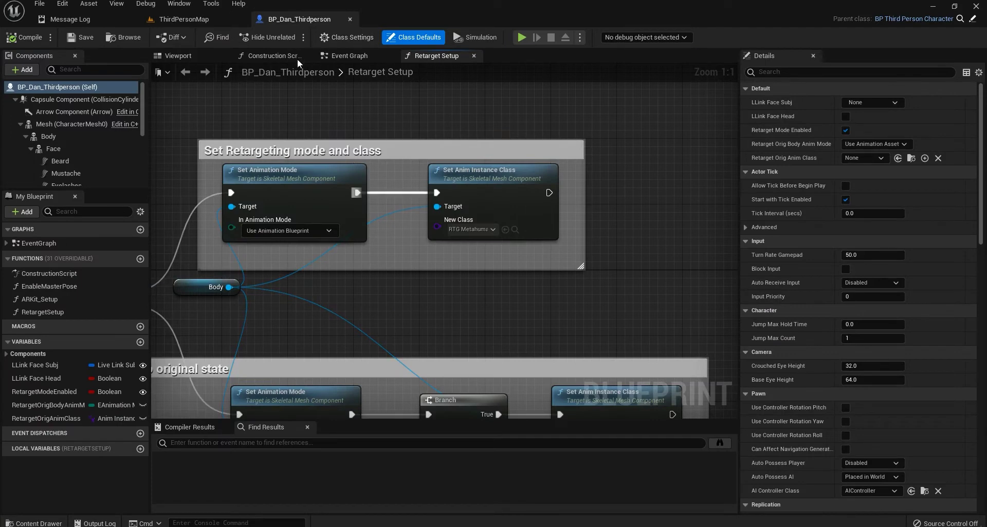
Step: Show the blueprint's 3D preview and examine its class settings and component hierarchy
click(175, 55)
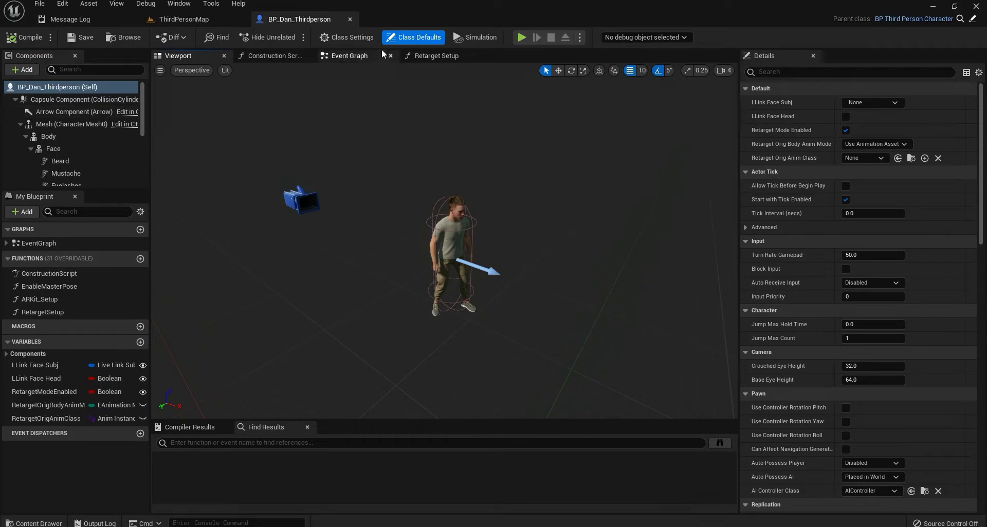
click(355, 36)
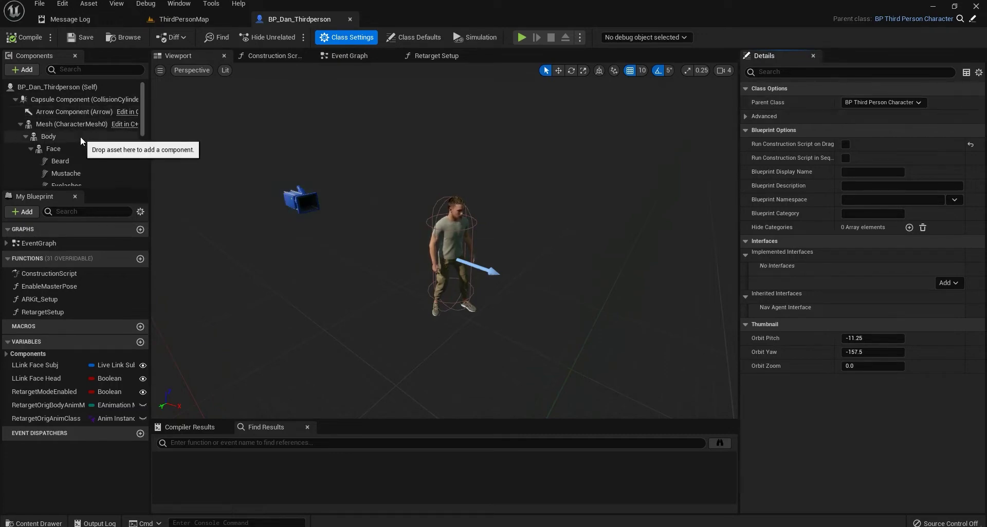
scroll(81, 137, down, 5)
scroll(88, 146, up, 5)
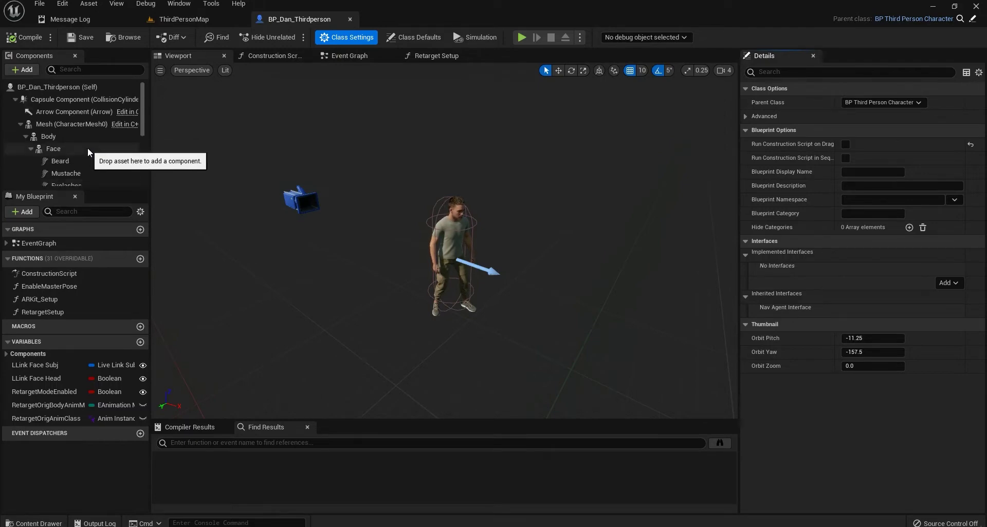
scroll(69, 154, down, 4)
scroll(70, 155, down, 3)
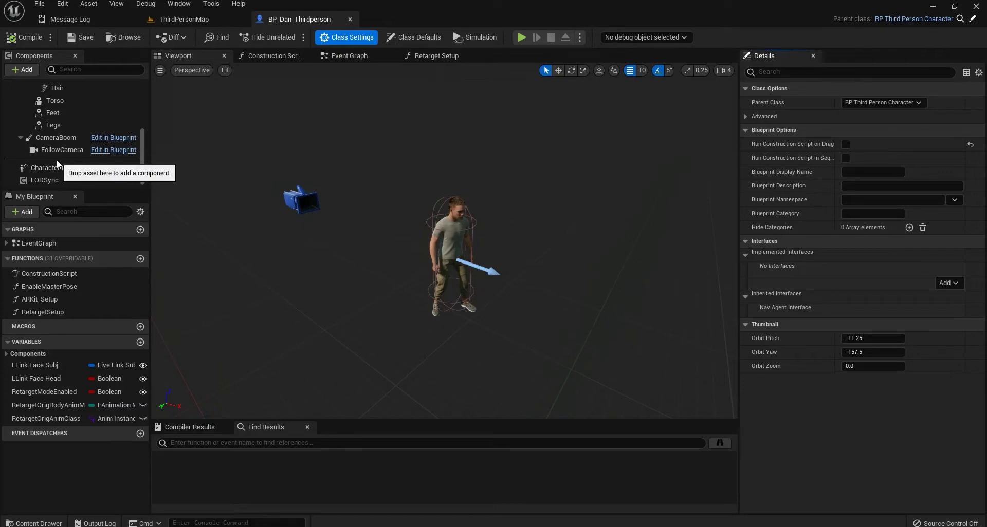
scroll(65, 141, up, 6)
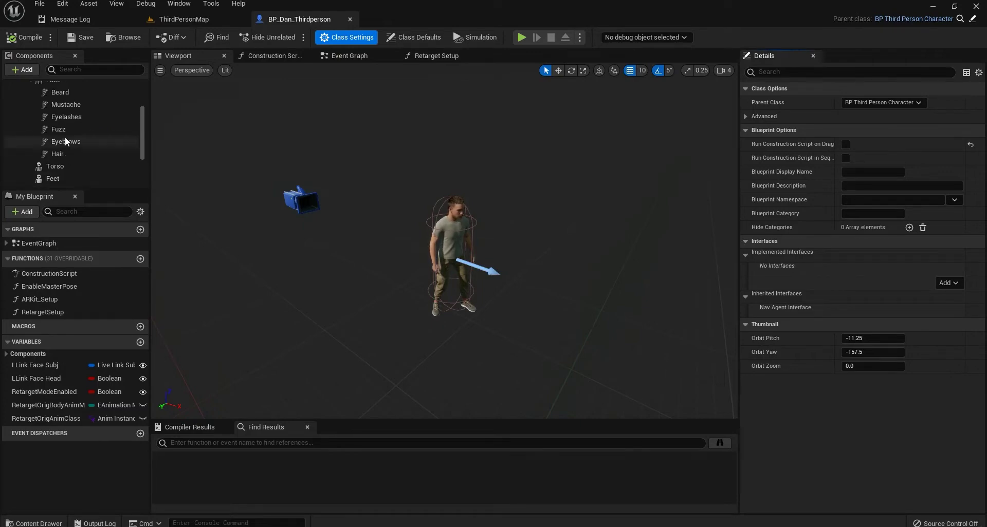
Step: Make the inherited Mesh (CharacterMesh0) component visible, filtering its properties by "vis"
click(49, 137)
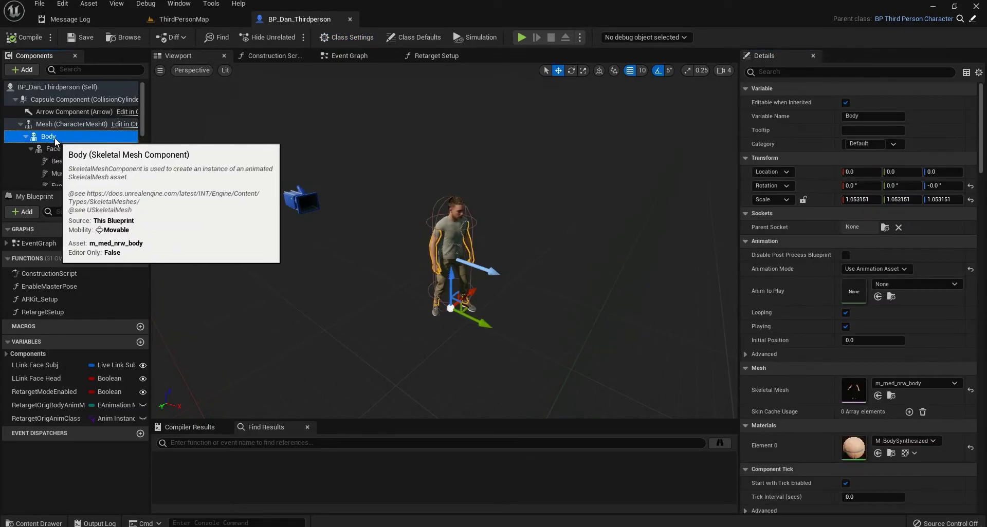
mouse_move(52, 137)
mouse_down()
mouse_move(47, 158)
mouse_move(49, 128)
mouse_move(41, 131)
mouse_up()
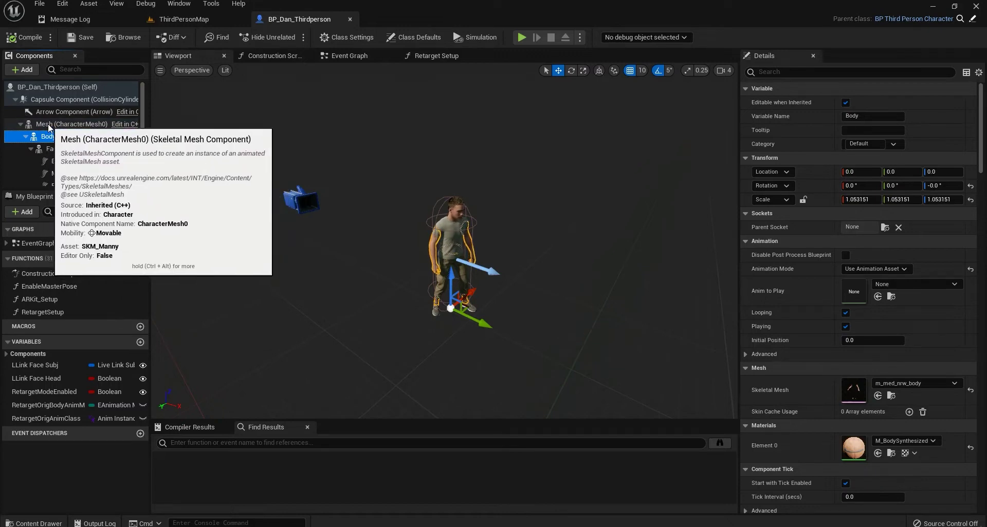
click(49, 127)
click(818, 73)
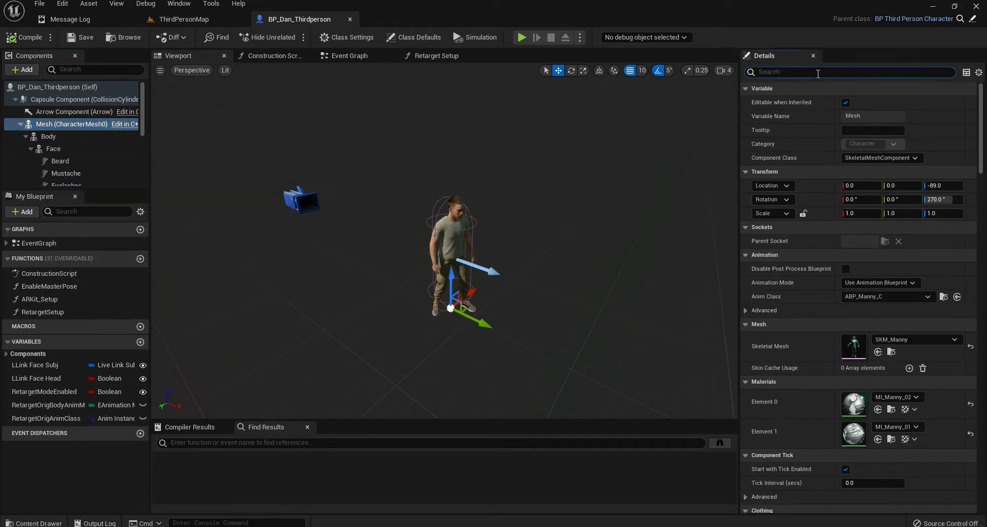
text(vis)
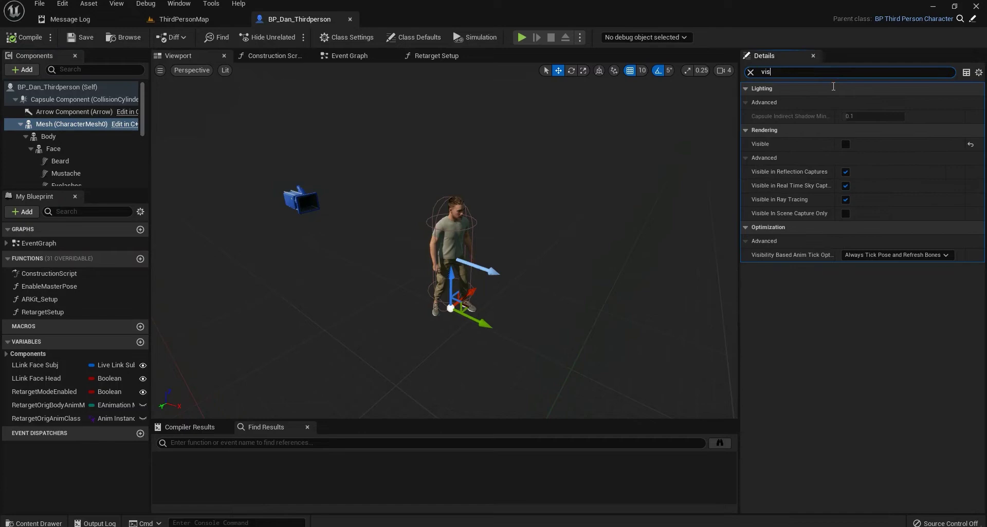
click(845, 144)
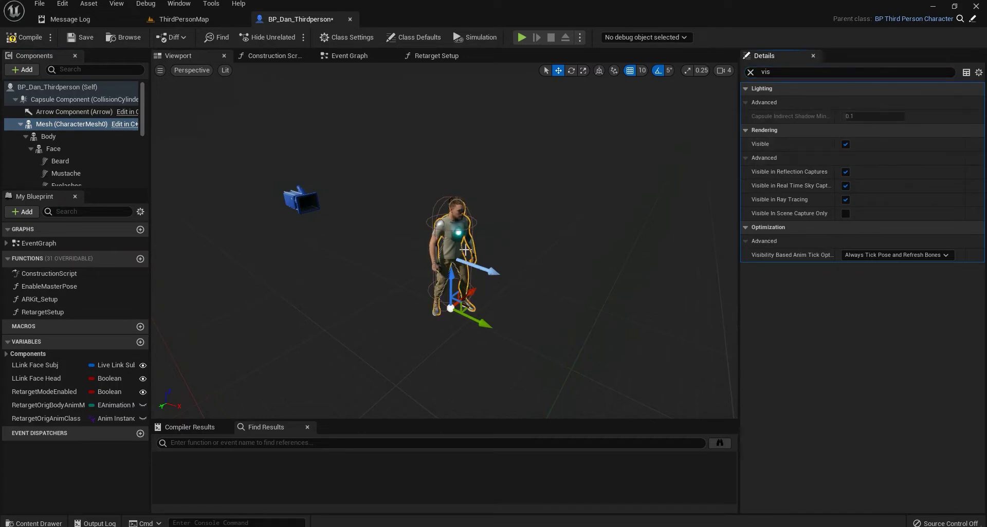
Step: Clear the property filter and compare the full details of the Body and Mesh (CharacterMesh0) components
click(48, 136)
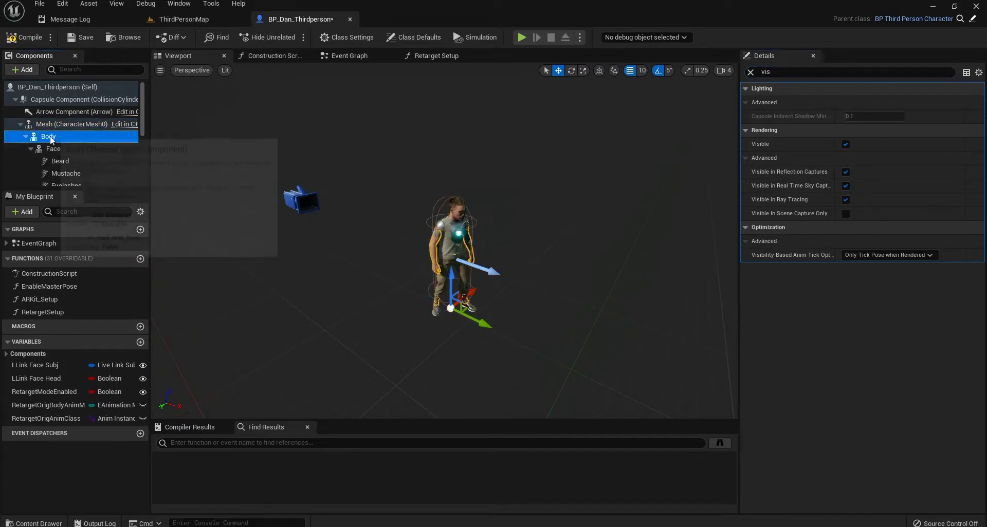
click(751, 73)
click(750, 73)
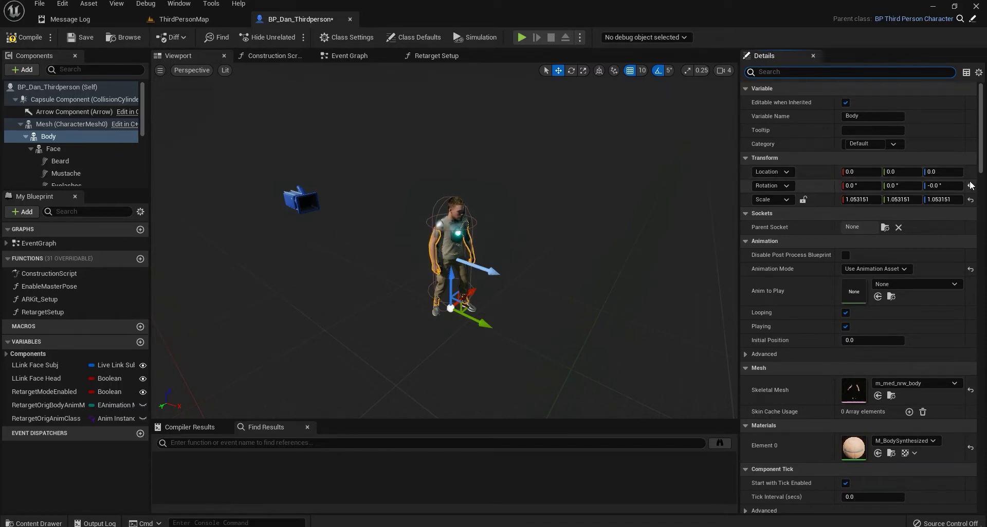
click(52, 125)
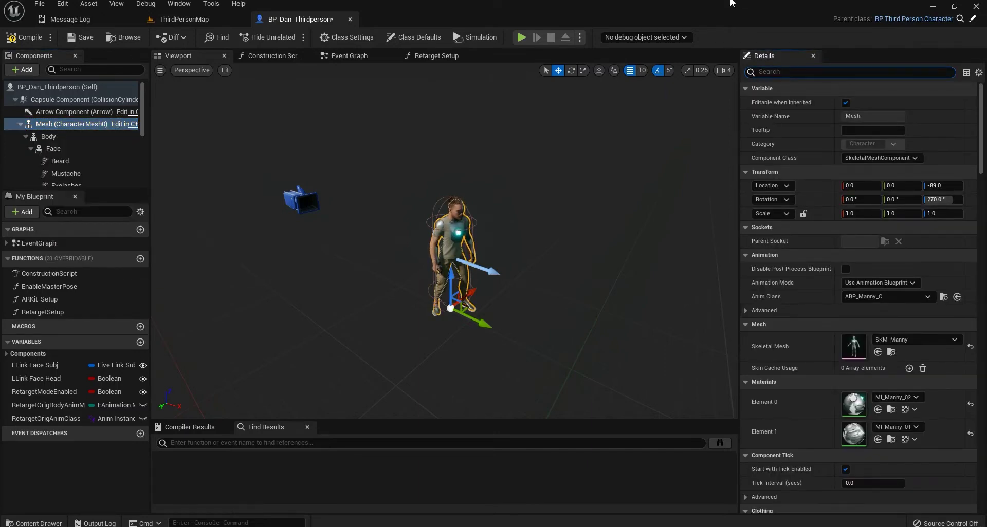
Step: Filter the inherited Mesh's properties by "vis", turn off Visible, keep Always Tick Pose and Refresh Bones for animation ticking, and save the blueprint
text(vis)
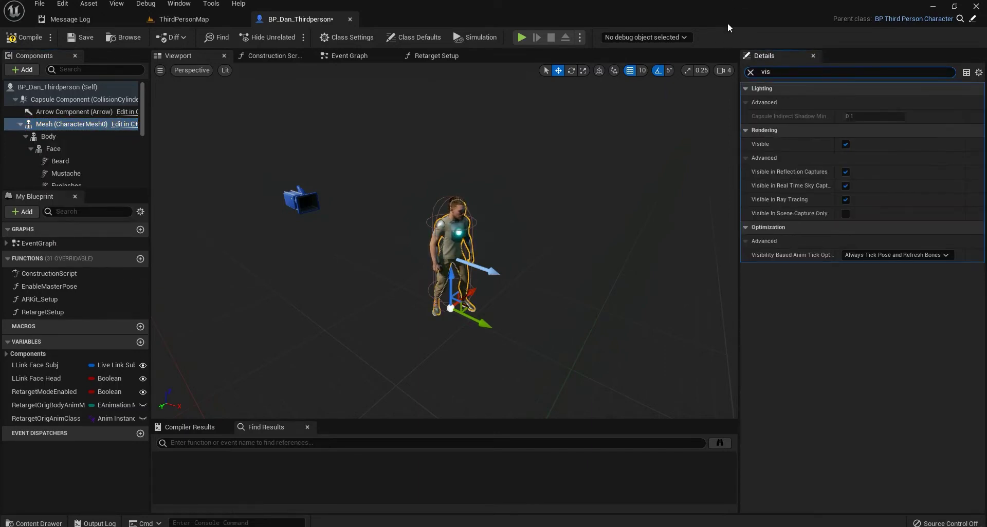
click(846, 144)
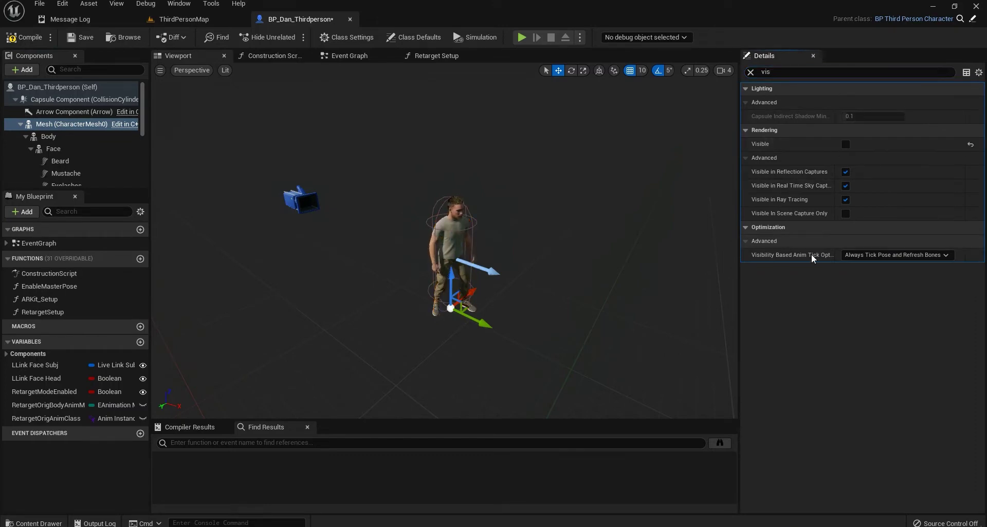
click(864, 256)
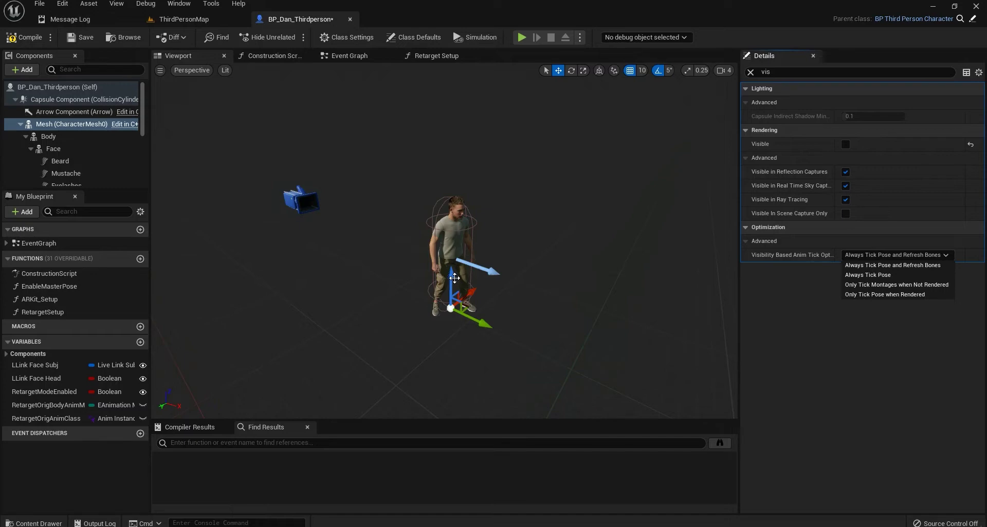
click(920, 265)
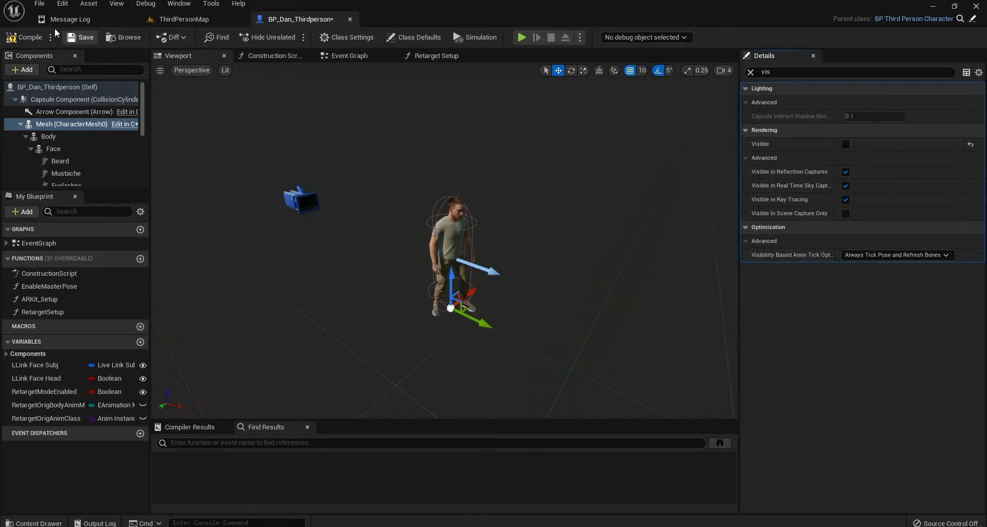
click(76, 36)
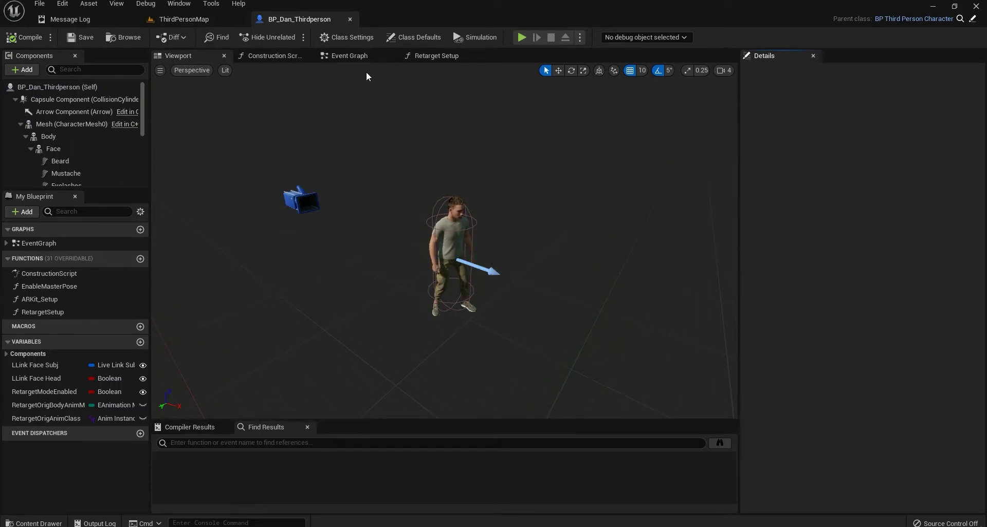
Step: Clear the property filter and compare the animation and skeletal mesh settings of the Mesh (CharacterMesh0) and Body components
click(60, 124)
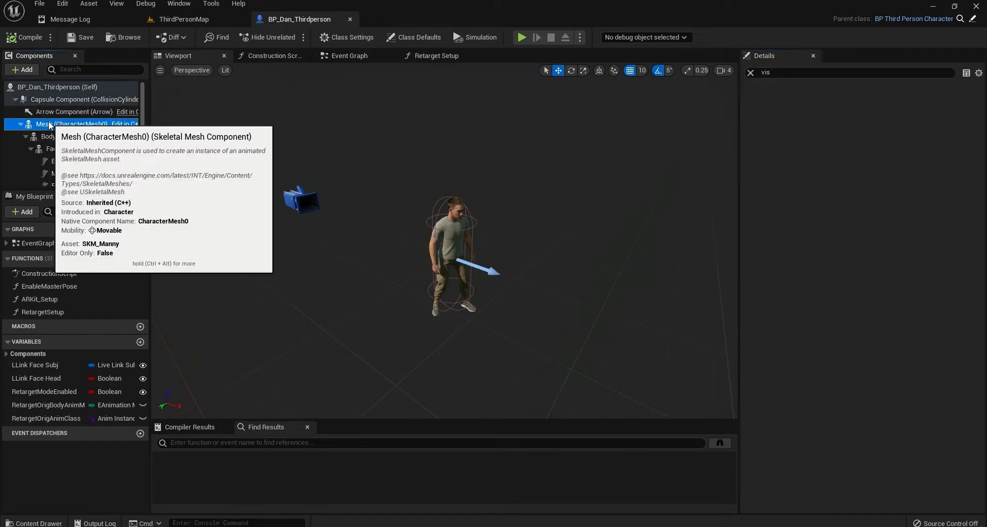
click(752, 75)
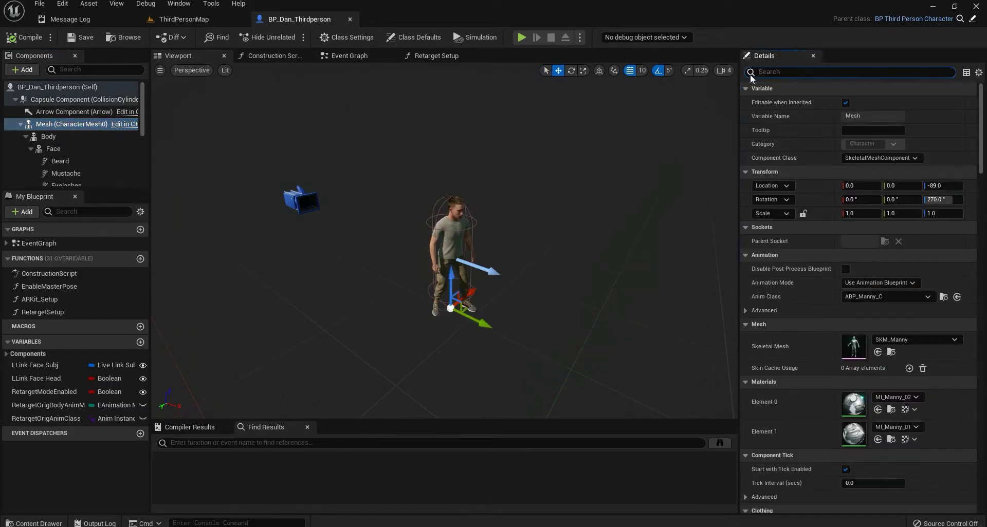
click(52, 137)
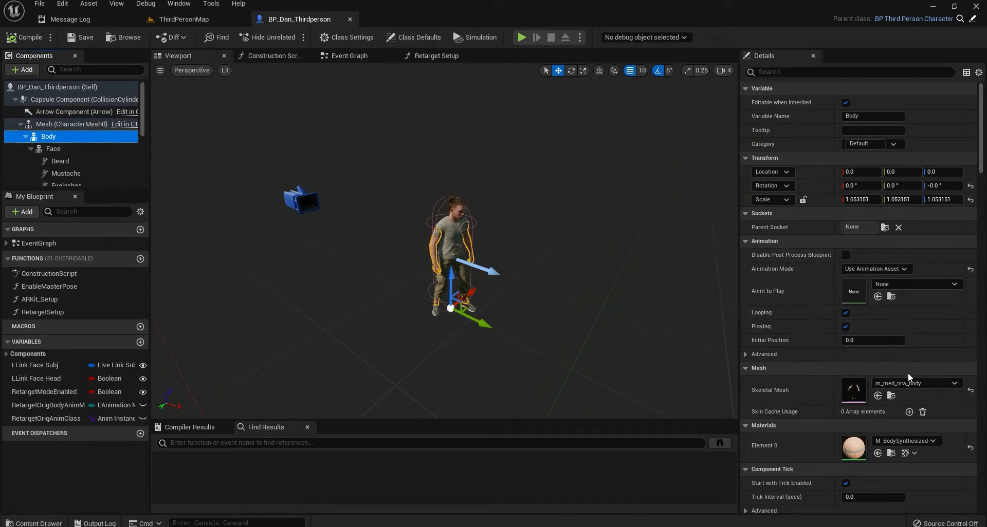
click(43, 125)
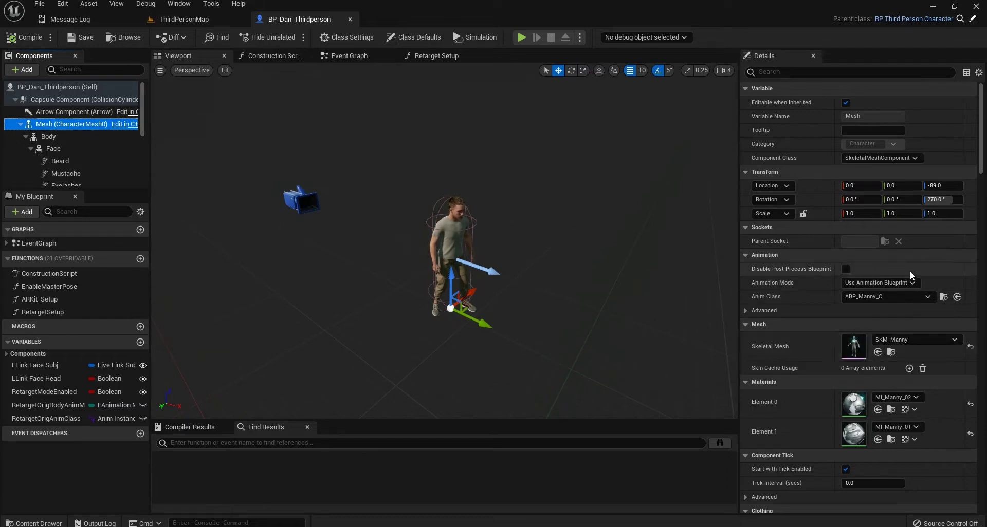
click(49, 136)
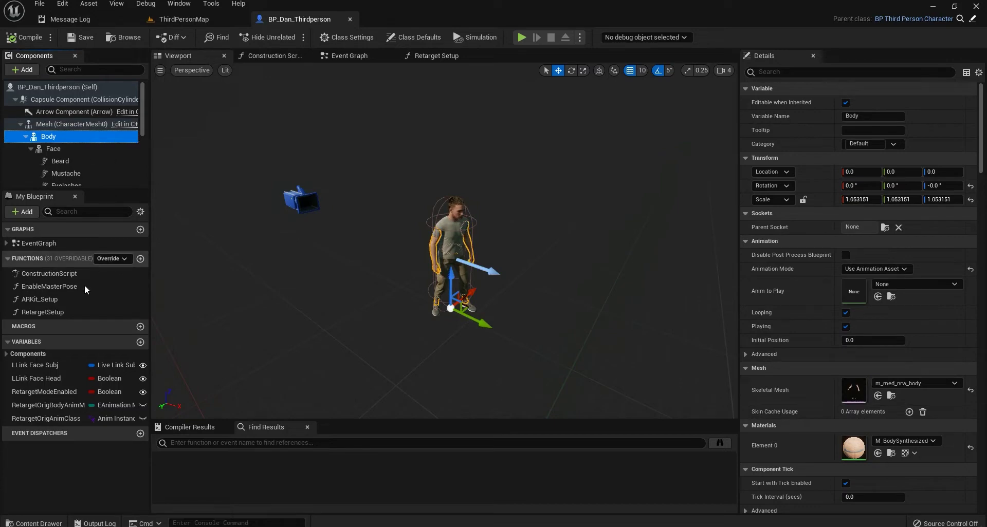
Step: Find the references of the RetargetModeEnabled variable and open its getter in the RetargetSetup function
click(35, 396)
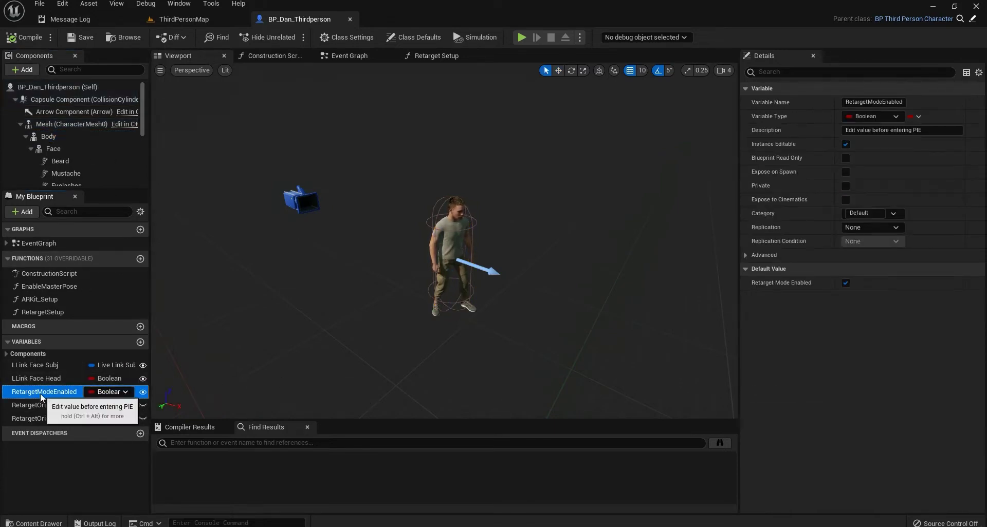
key(Up)
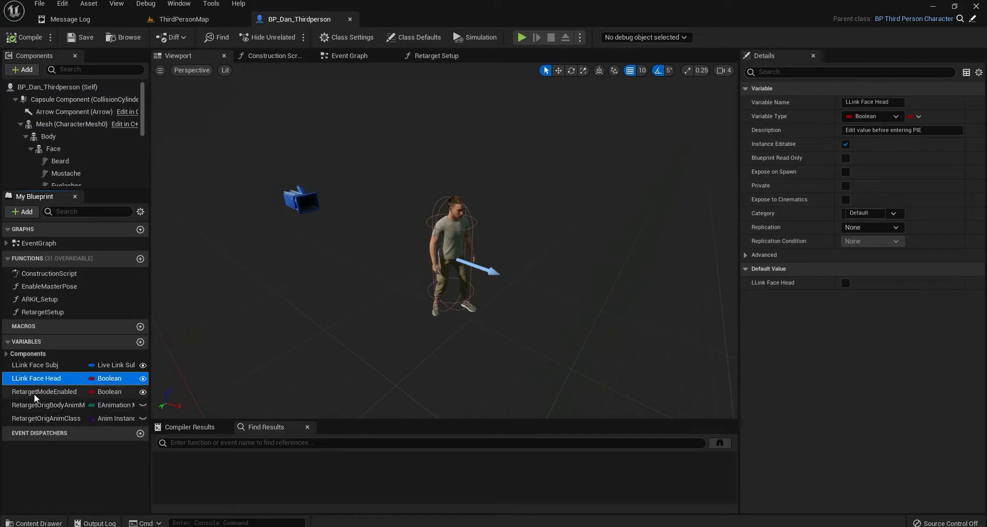
click(36, 391)
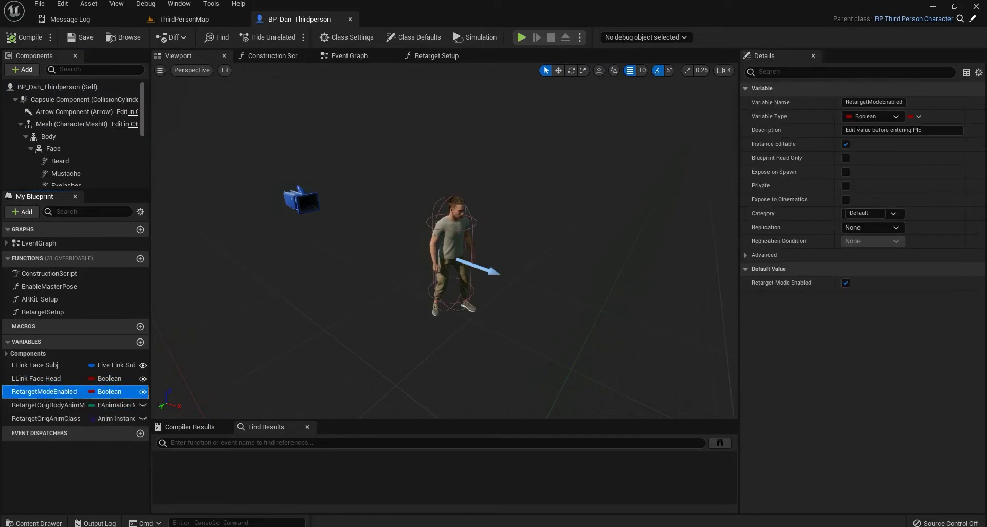
right_click(44, 394)
click(60, 414)
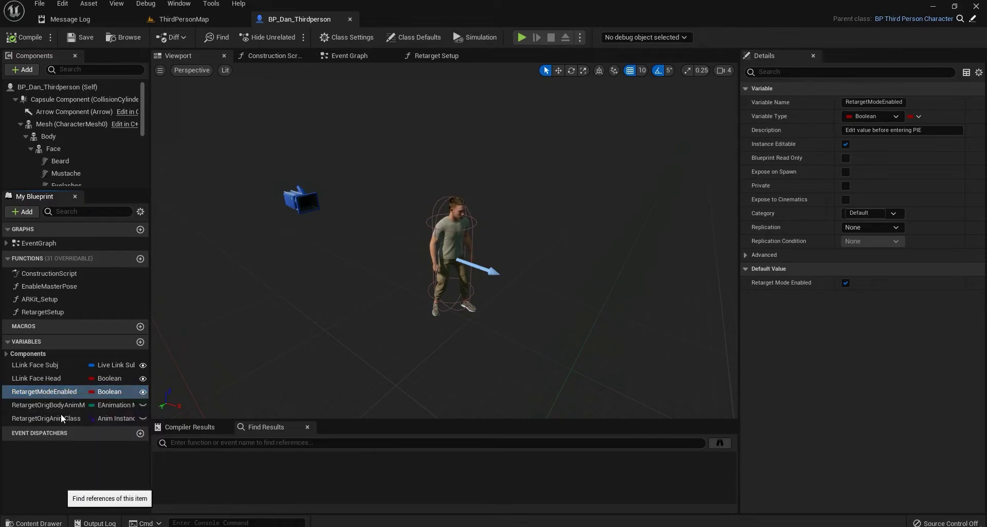
double_click(209, 472)
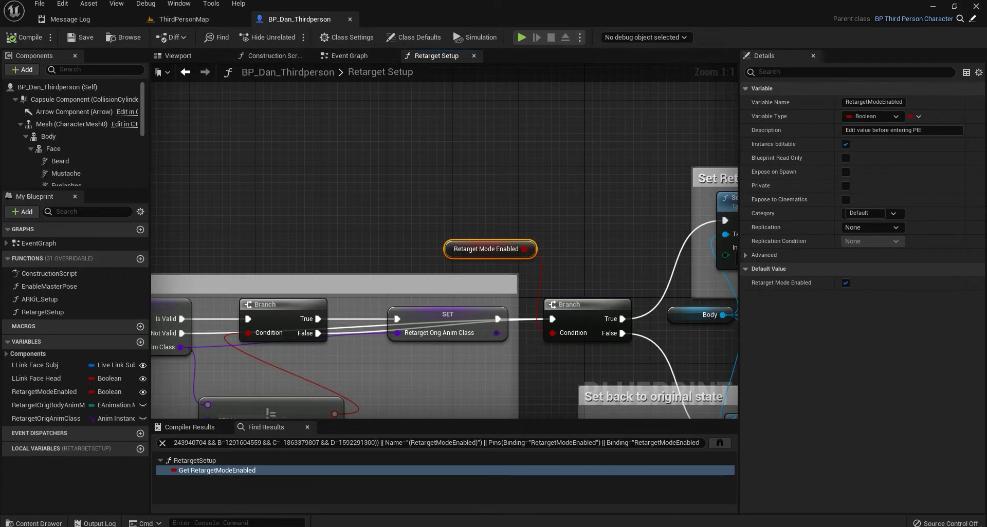
Step: Locate the class used by the Set Anim Instance Class node and open the RTG_metahuman_base_skel_AnimBP animation blueprint
right_drag(682, 231, 171, 246)
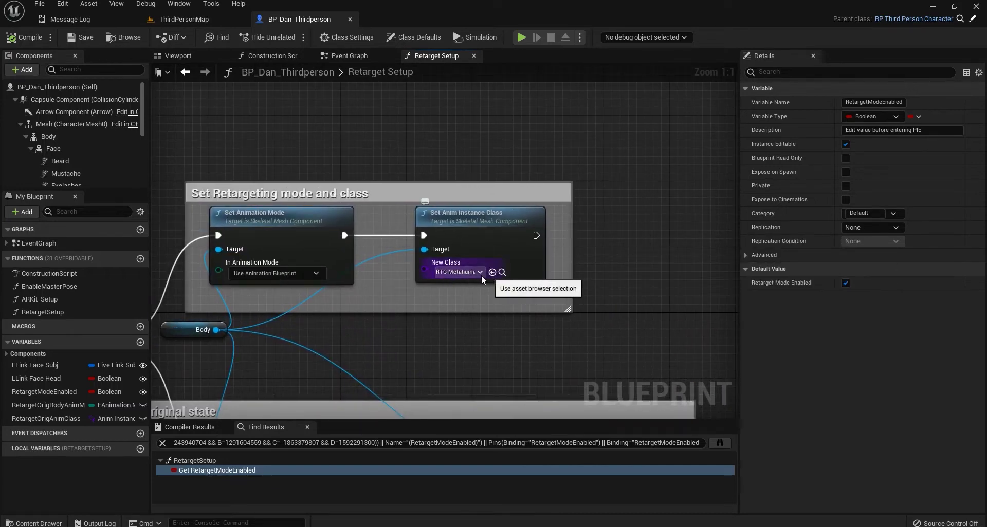
click(502, 273)
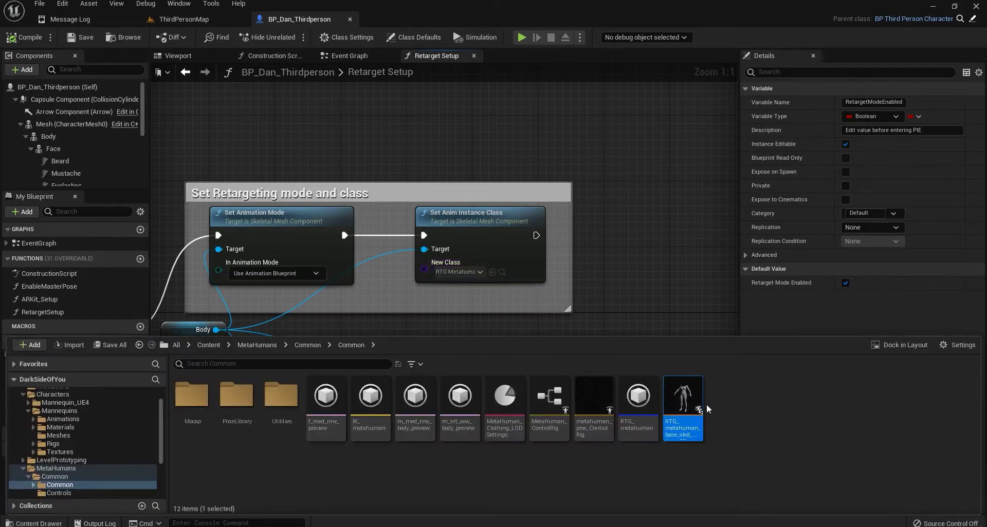
mouse_move(688, 394)
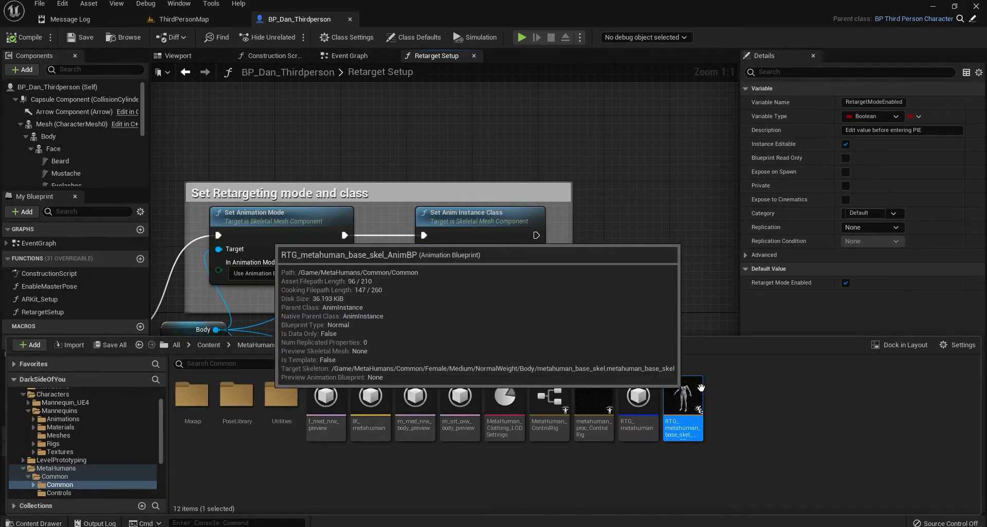
double_click(683, 406)
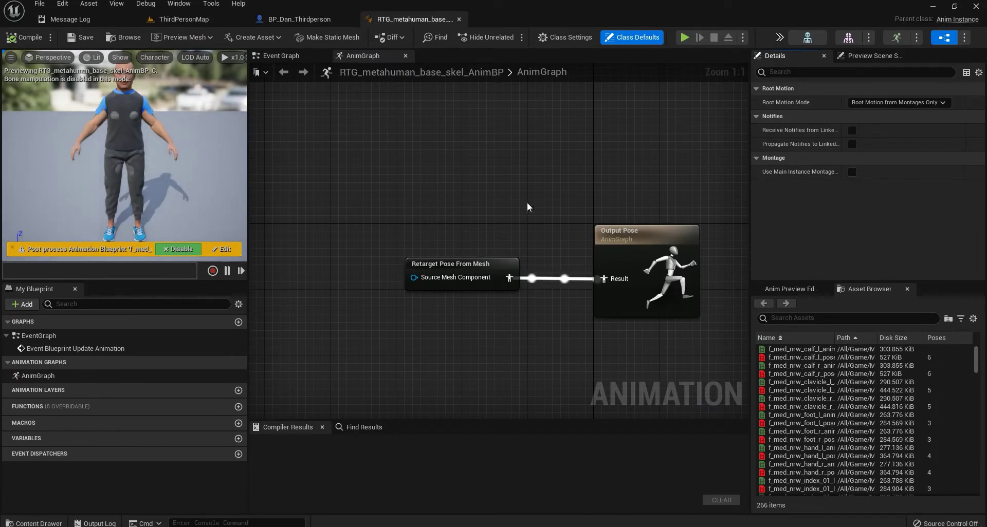
Step: Check the Retarget Pose From Mesh node's IKRetargeter asset, locate RTG_Mannequin1 in the content browser, and compile the animation blueprint
click(464, 266)
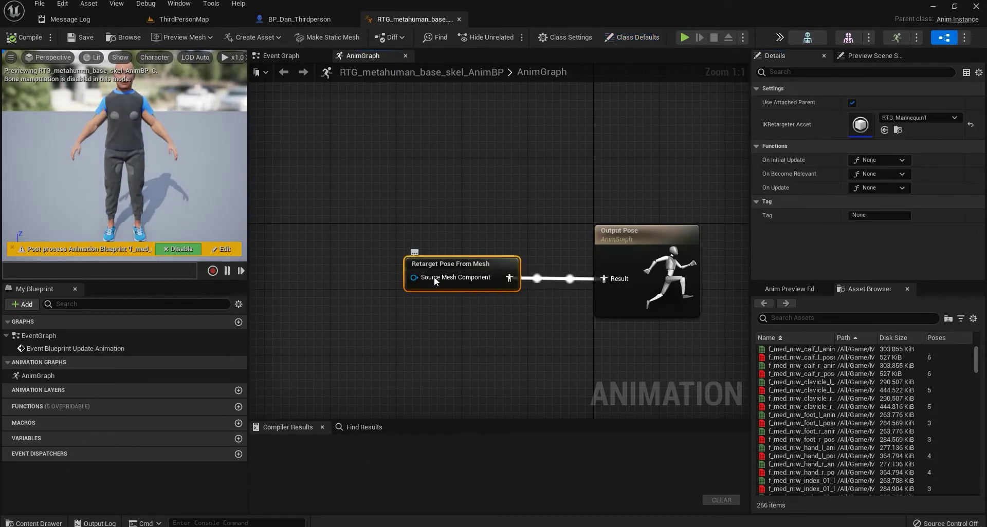
click(912, 117)
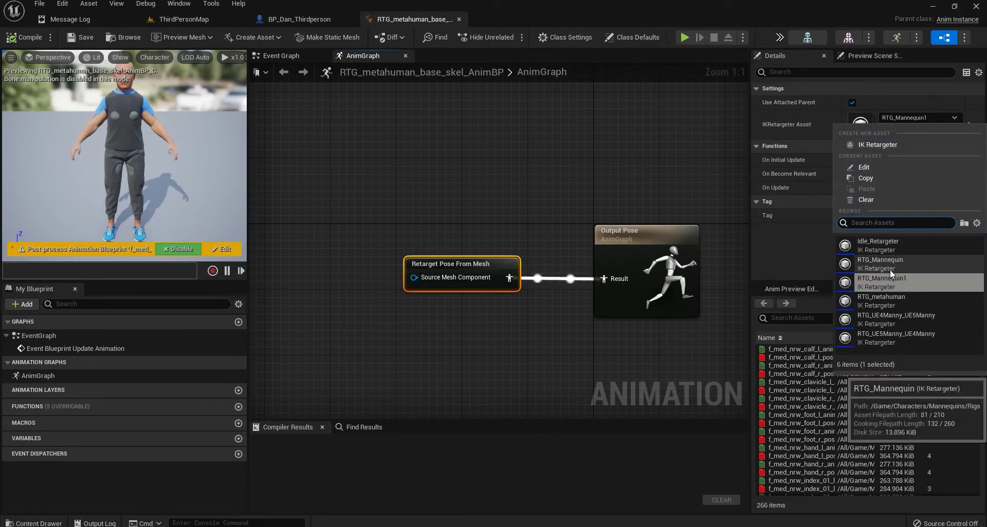
click(792, 240)
click(899, 130)
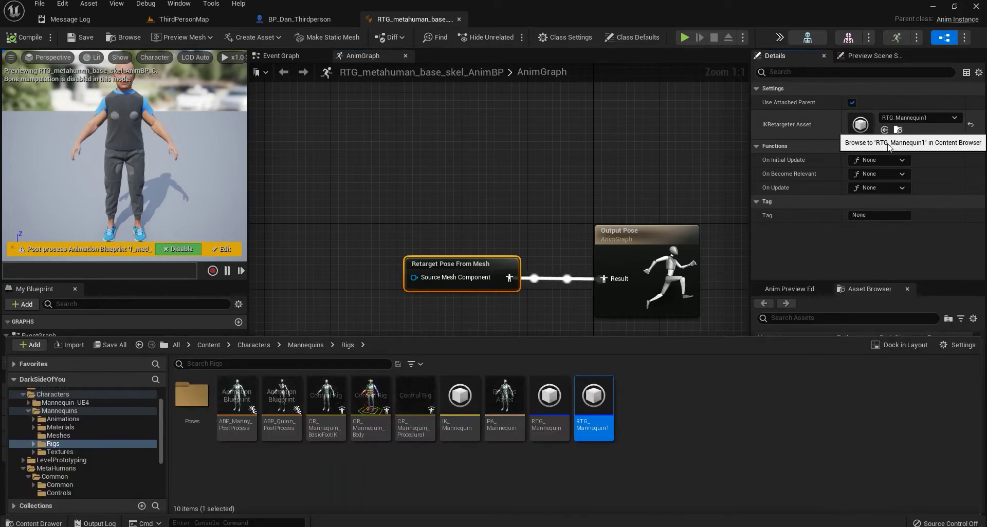
right_click(534, 400)
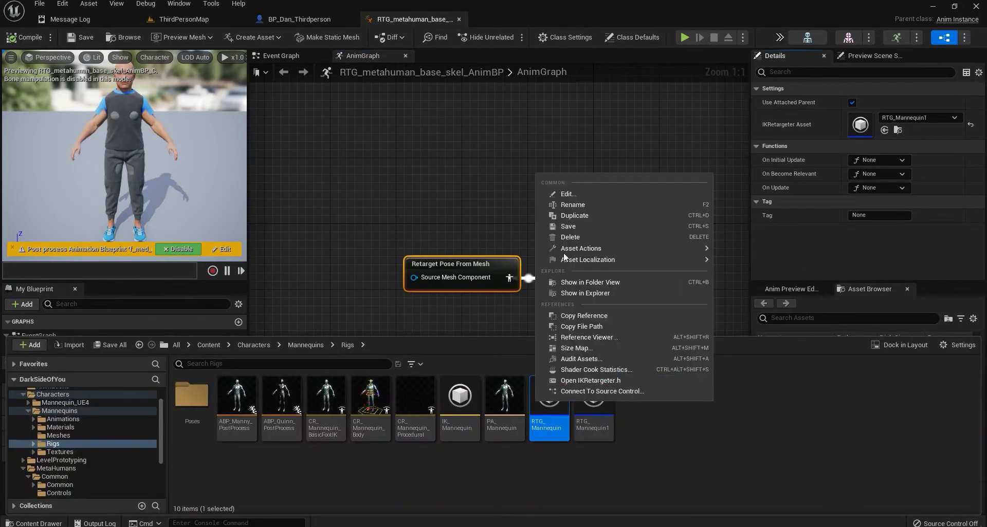
click(633, 434)
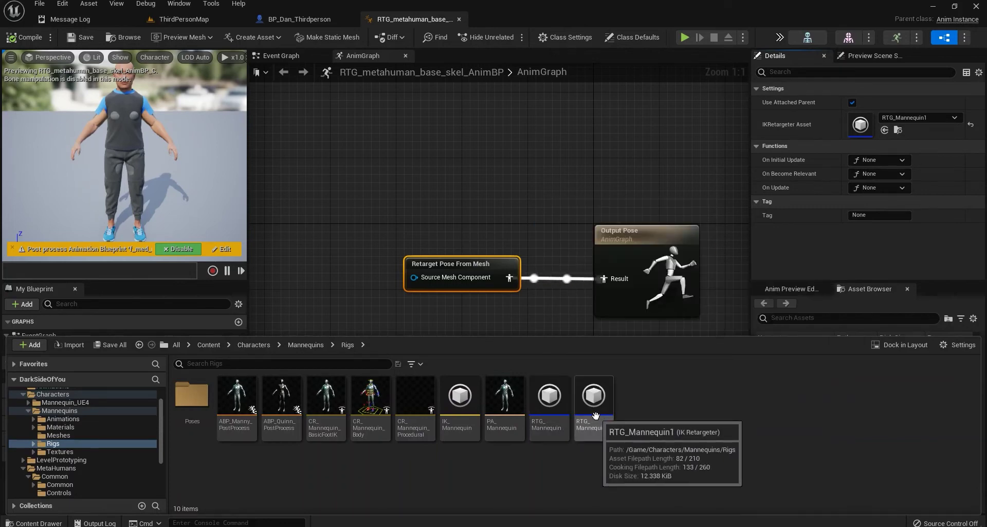
click(599, 419)
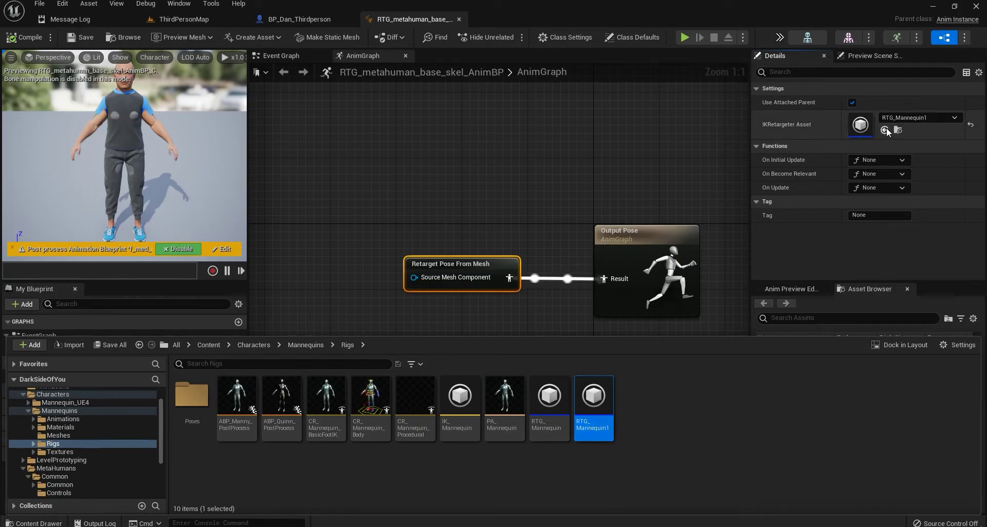
click(24, 33)
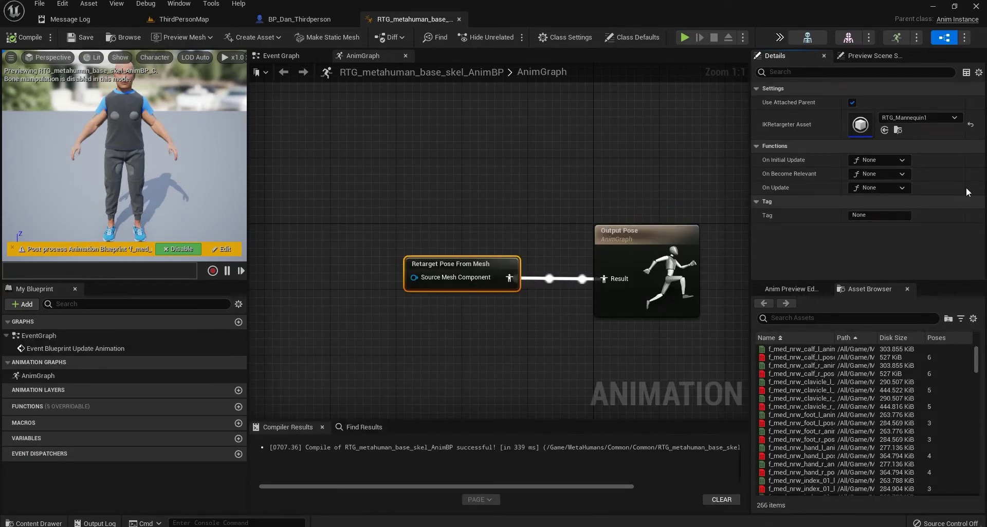
Step: Open the RTG_Mannequin1 retargeter and preview the MM_Idle animation, stopping partway through to inspect the target's arm up close
double_click(860, 124)
drag(203, 248, 185, 278)
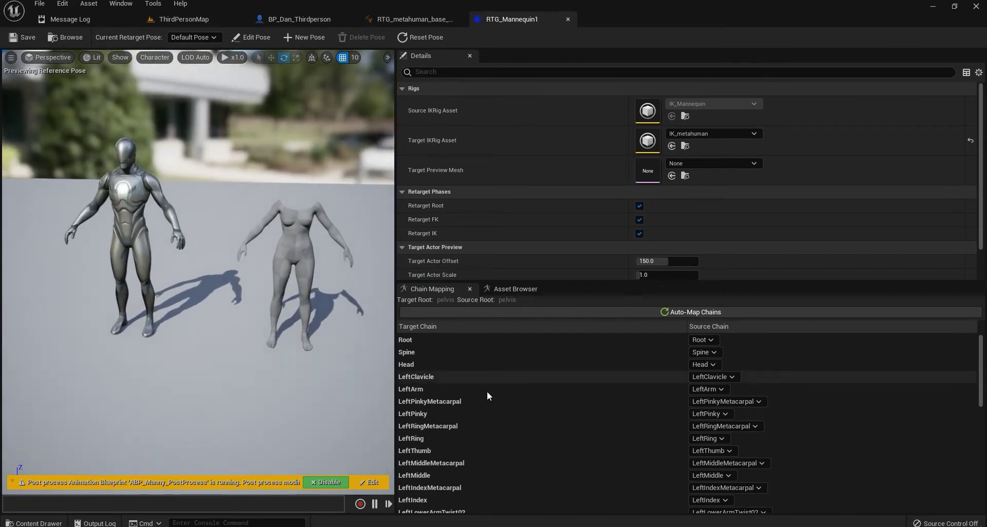
click(513, 290)
scroll(443, 399, down, 10)
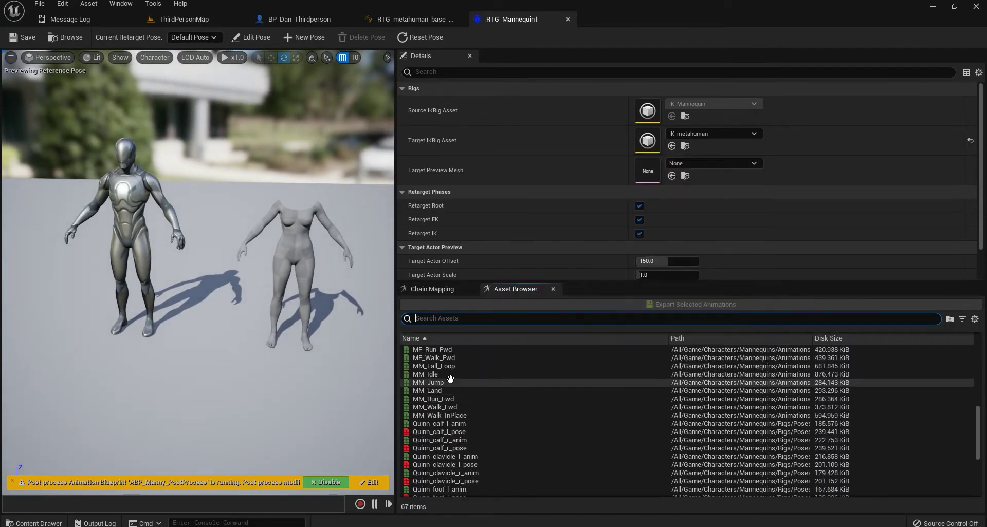
click(427, 374)
click(76, 505)
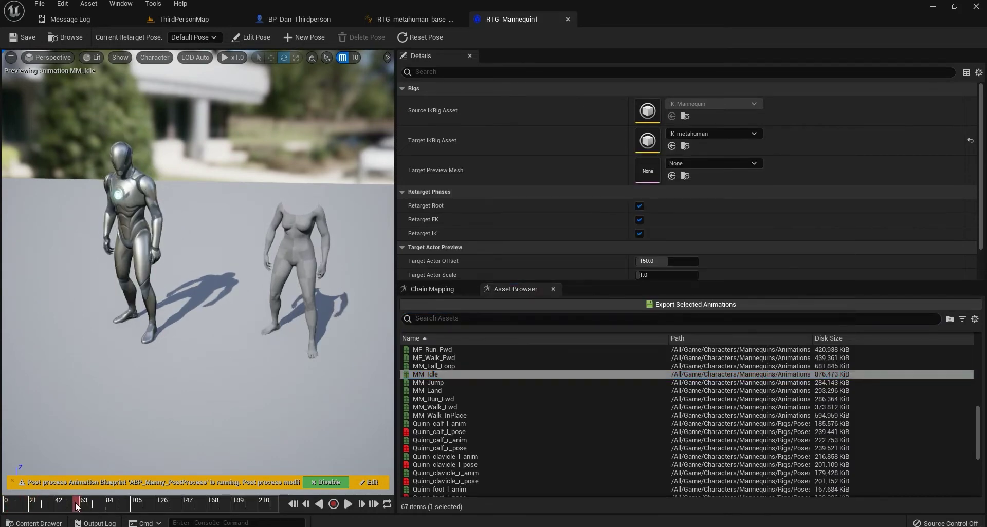
drag(289, 380, 303, 279)
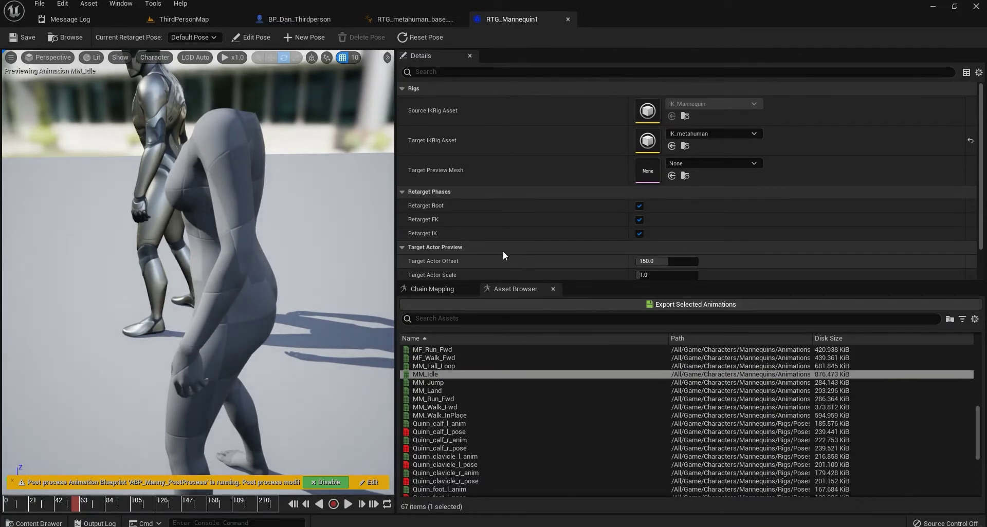
Step: Set Blend to Source to 1.0 in the LeftArm chain's IK adjustments
scroll(463, 236, down, 2)
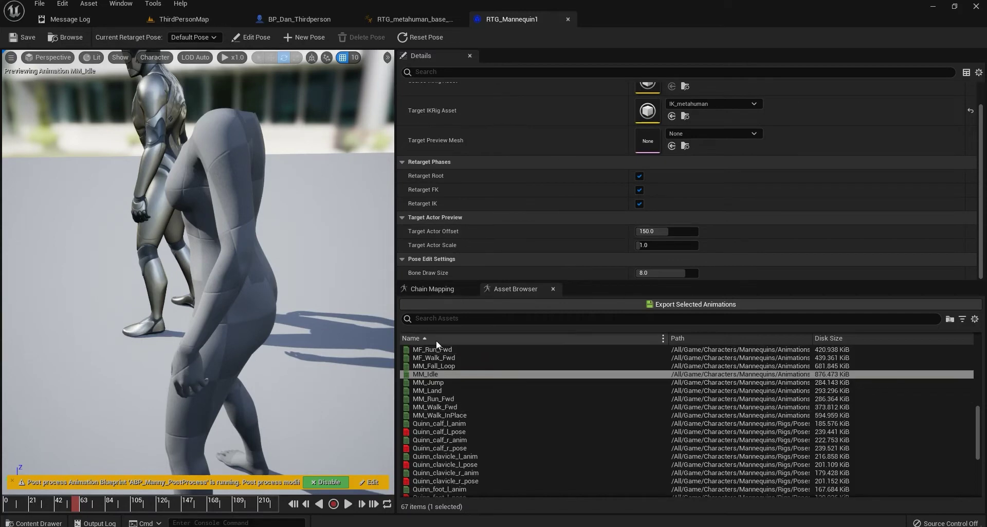
click(431, 288)
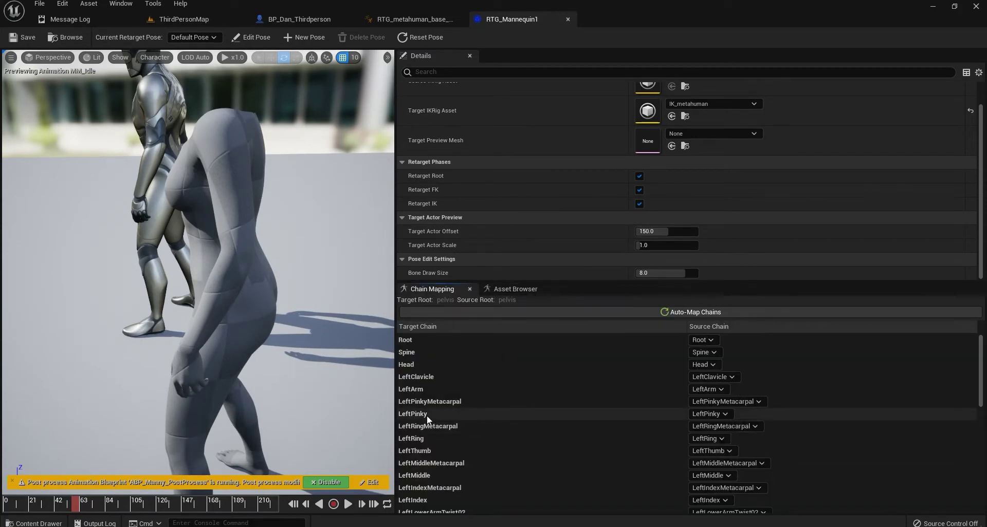
click(415, 390)
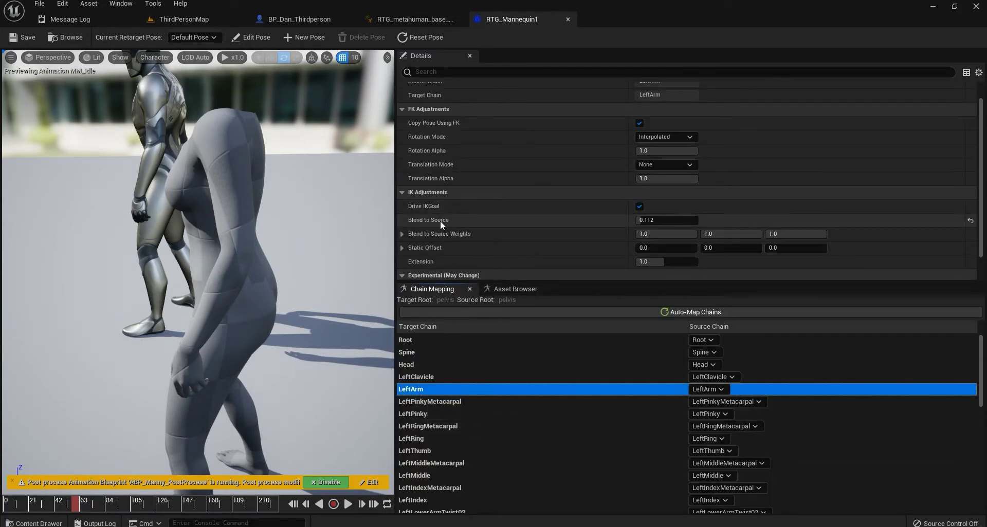
mouse_move(647, 222)
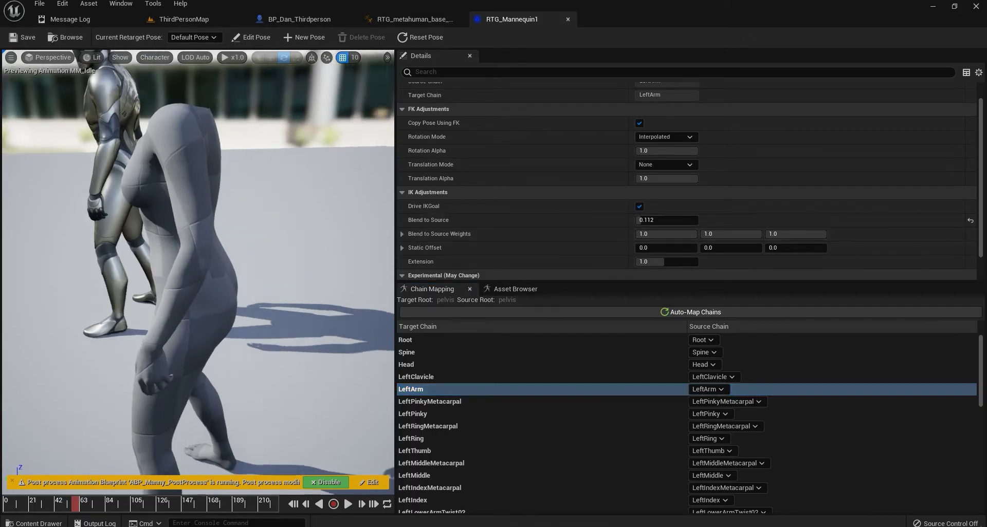
drag(664, 222, 699, 221)
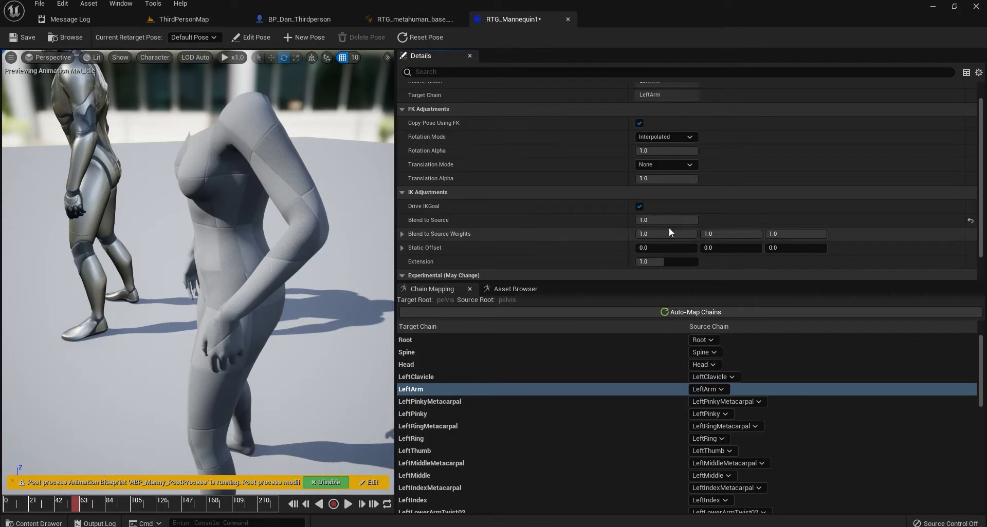
Step: Lower Blend to Source to 0.112 in the LeftArm chain's IK adjustments and check the target's arms from the front
drag(674, 221, 642, 221)
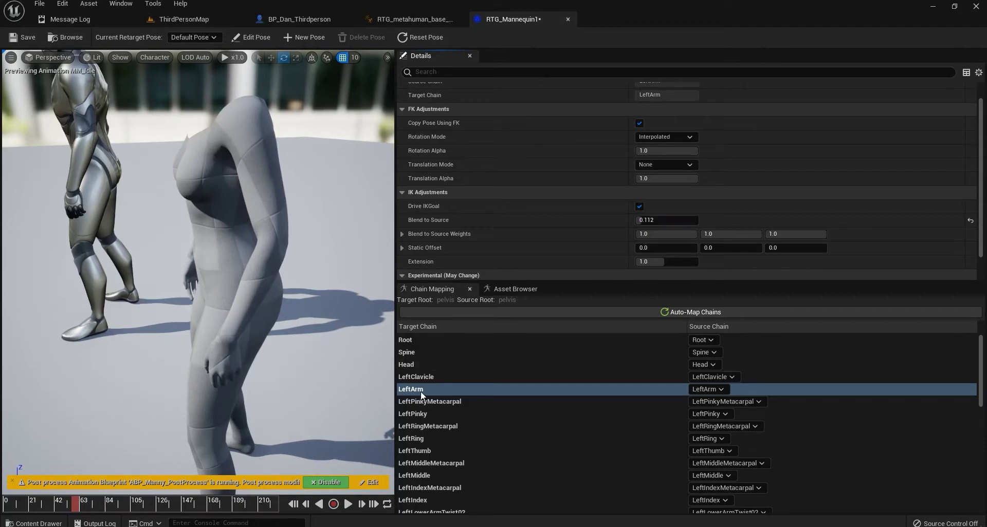
drag(336, 383, 288, 383)
scroll(464, 394, down, 3)
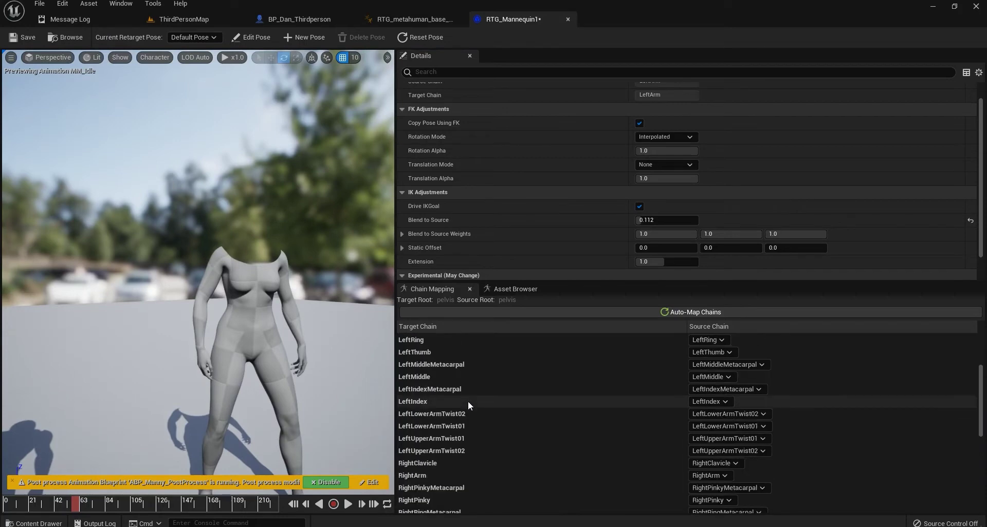
scroll(468, 401, up, 2)
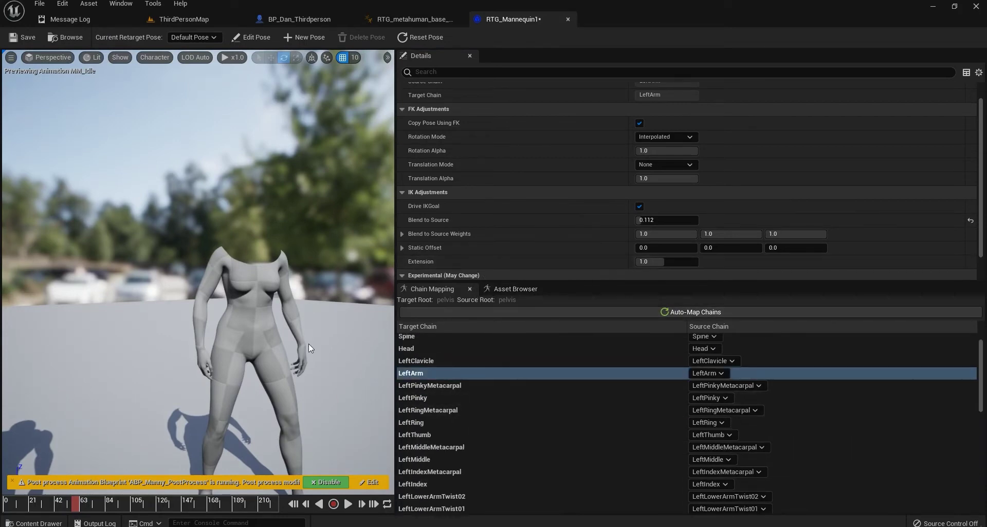
drag(308, 344, 265, 344)
drag(663, 248, 668, 248)
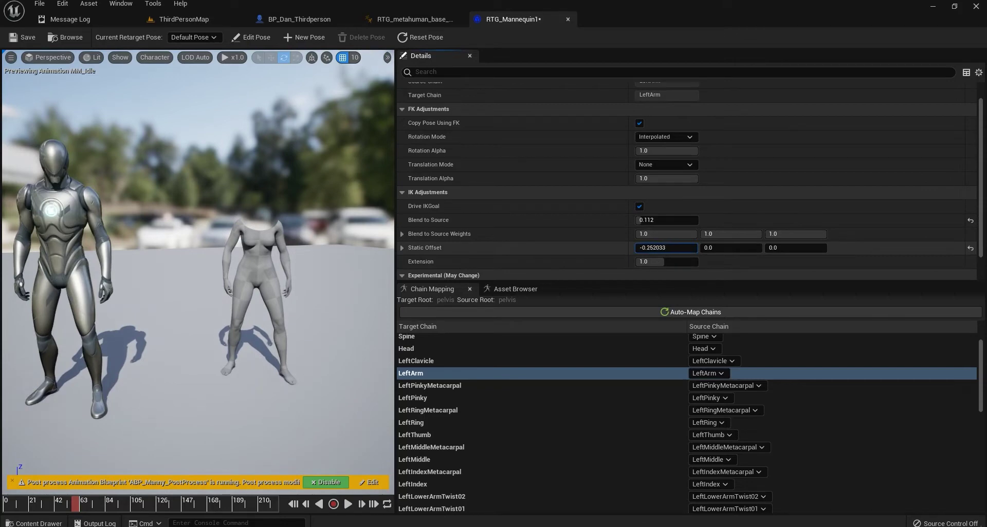
drag(669, 247, 669, 248)
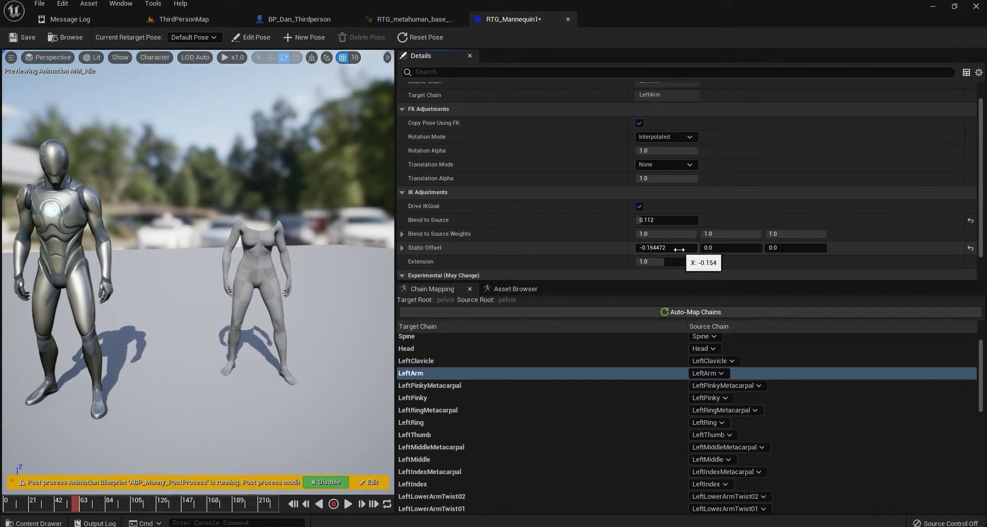
key(ctrl+z)
Step: Preview the MM_Idle animation on both characters again and stop it partway through, viewed from the side
drag(206, 308, 318, 306)
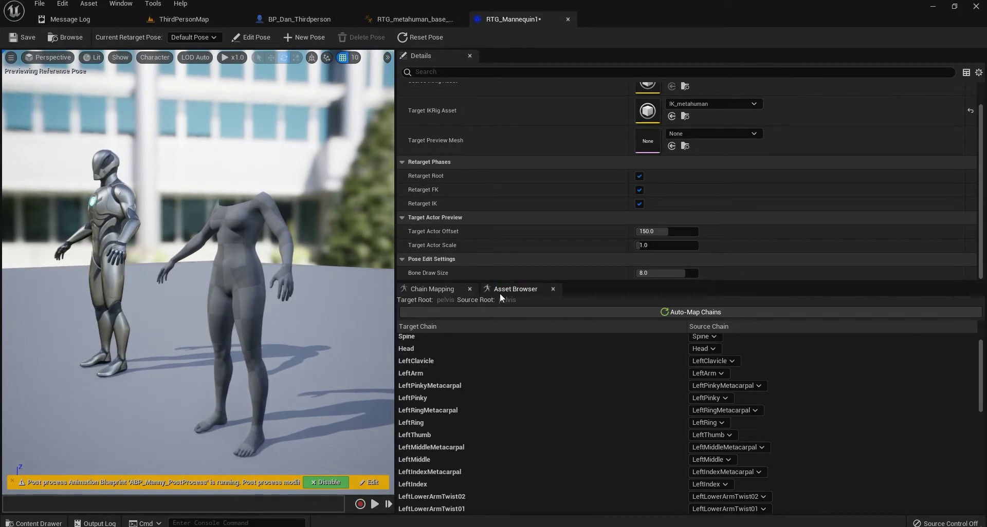
click(500, 291)
click(432, 374)
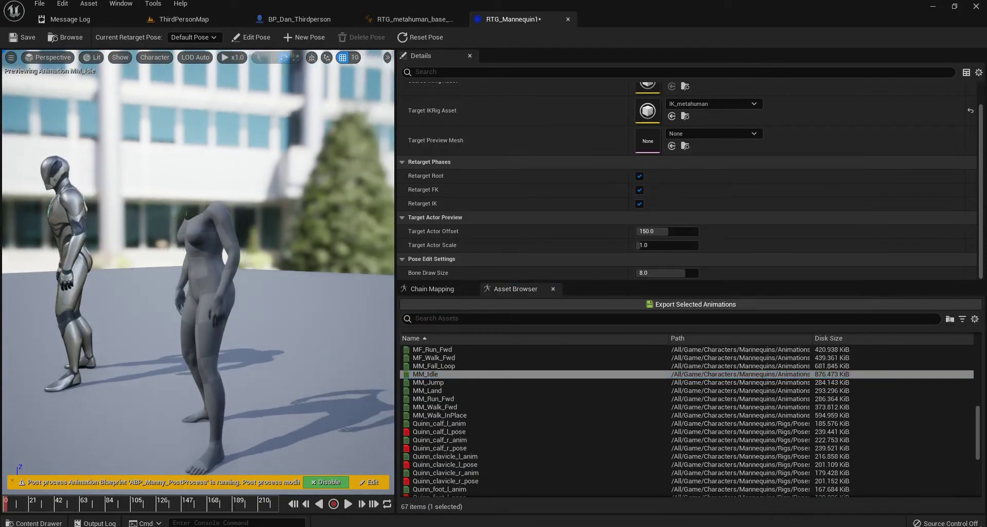
drag(210, 419, 210, 419)
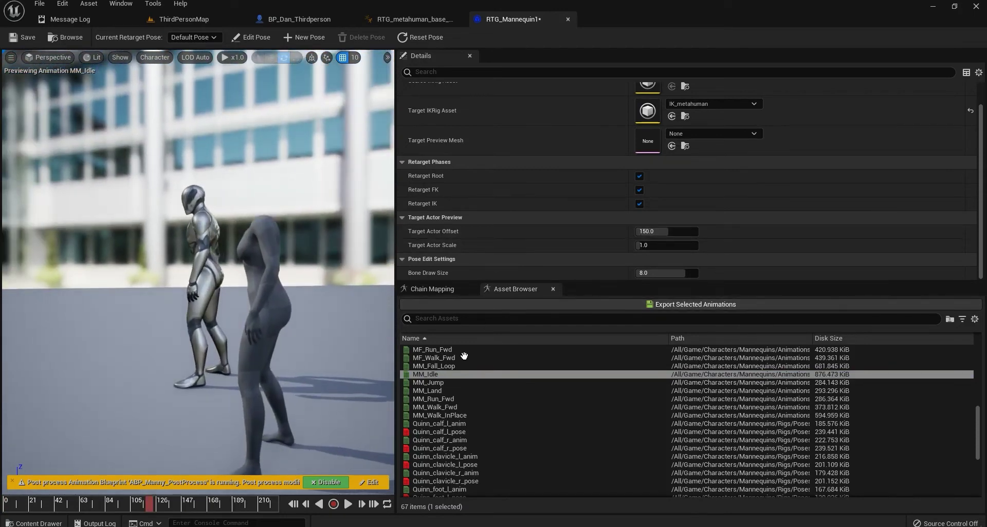
Step: Set the RightArm chain's IK Static Offset X to about -6.72, moving the target's right hand away from the body
click(432, 289)
click(421, 373)
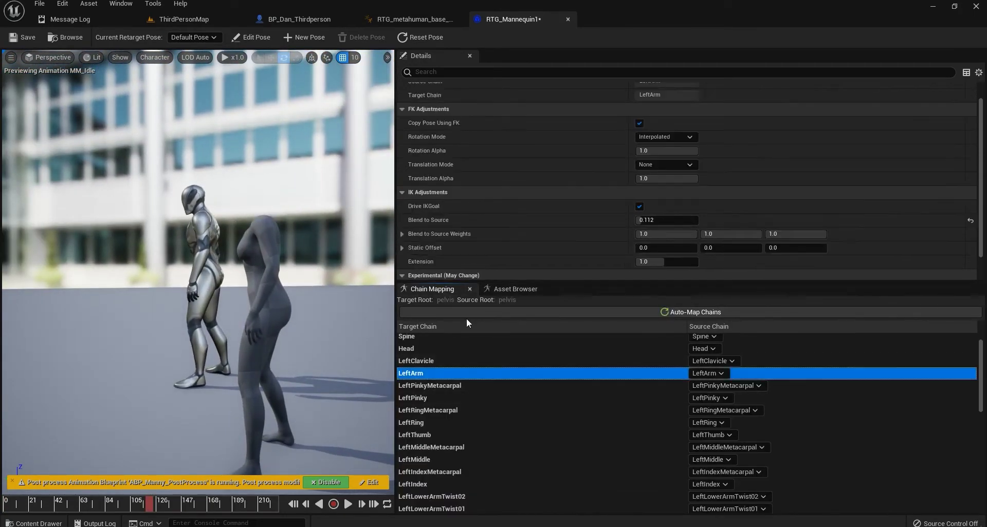
drag(360, 391, 359, 390)
scroll(455, 414, down, 5)
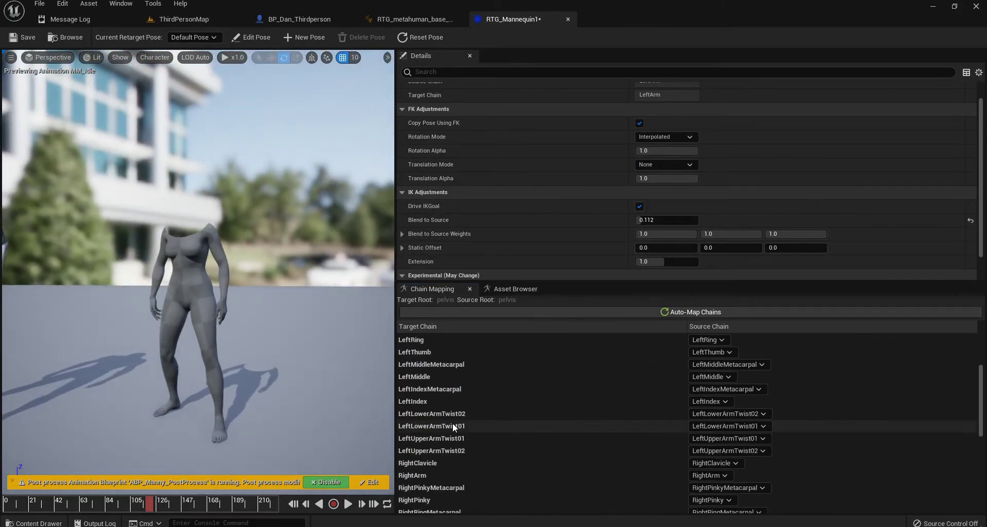
click(418, 476)
drag(664, 248, 643, 248)
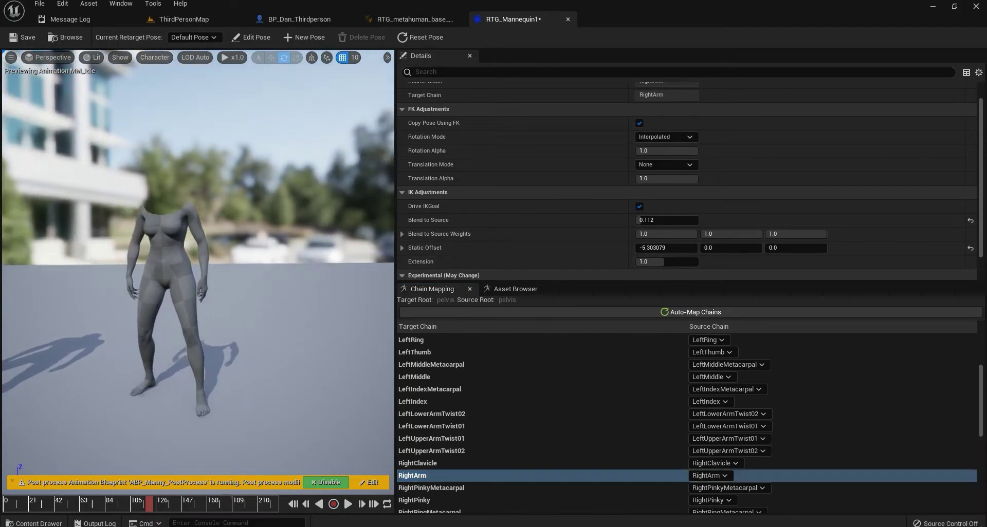
drag(319, 247, 390, 245)
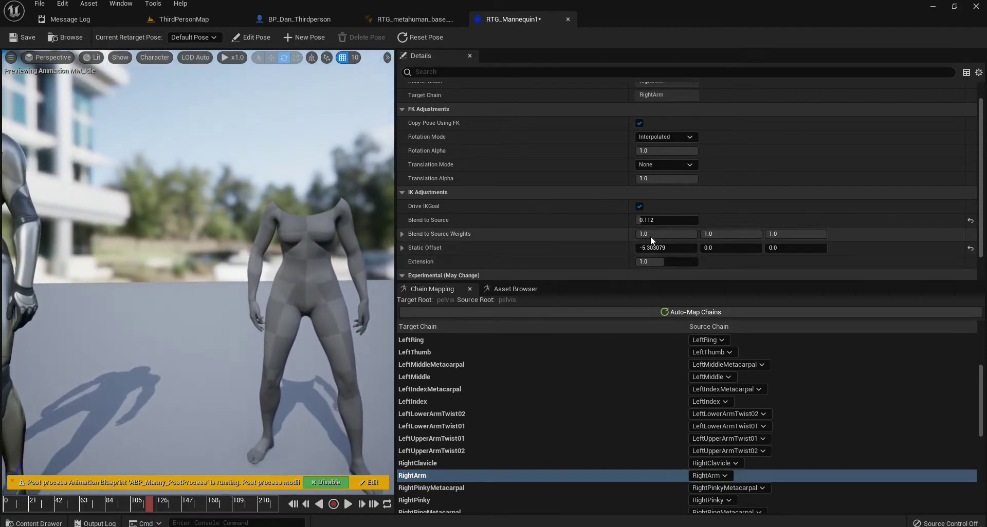
mouse_move(665, 248)
mouse_down()
mouse_move(645, 248)
mouse_move(655, 248)
mouse_up()
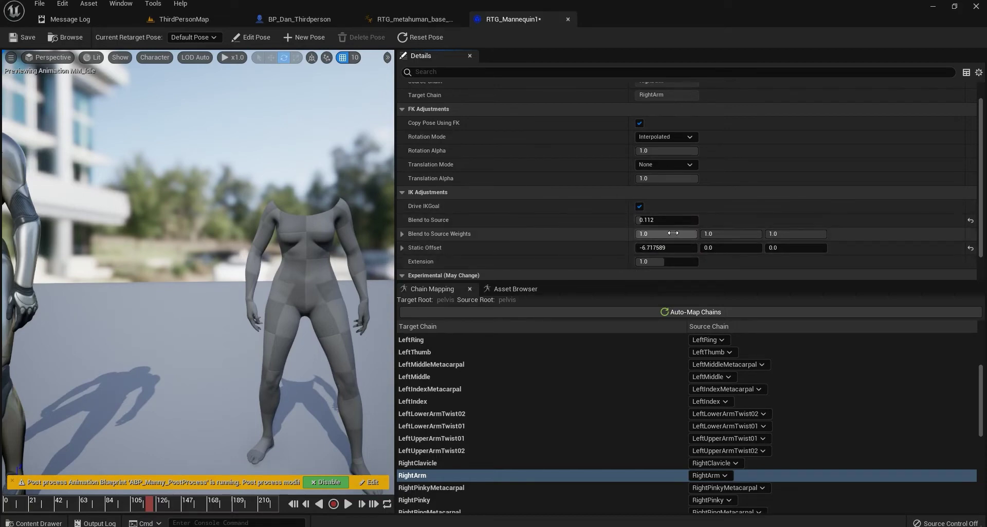
Step: Inspect the adjusted arm from the side and front, and save the RTG_Mannequin1 retargeter
drag(304, 285, 269, 267)
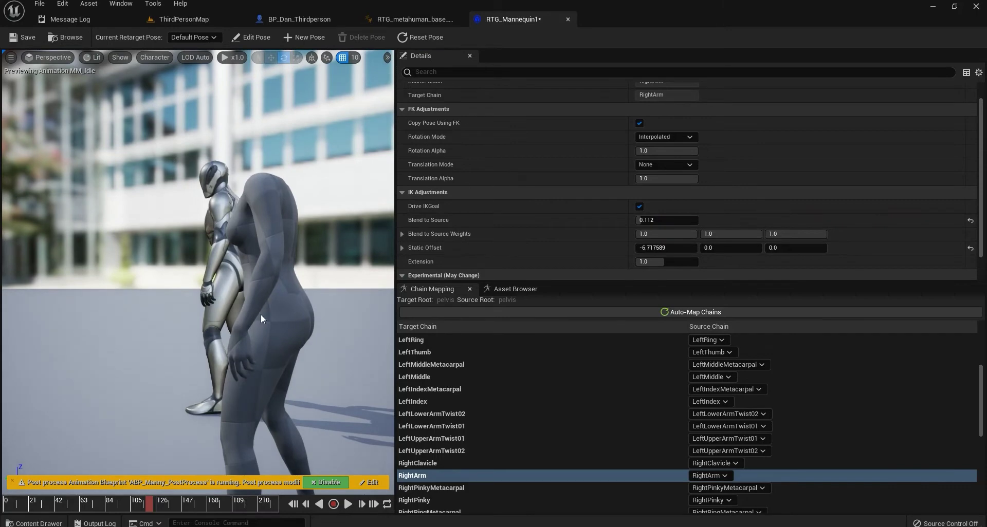
drag(260, 314, 287, 258)
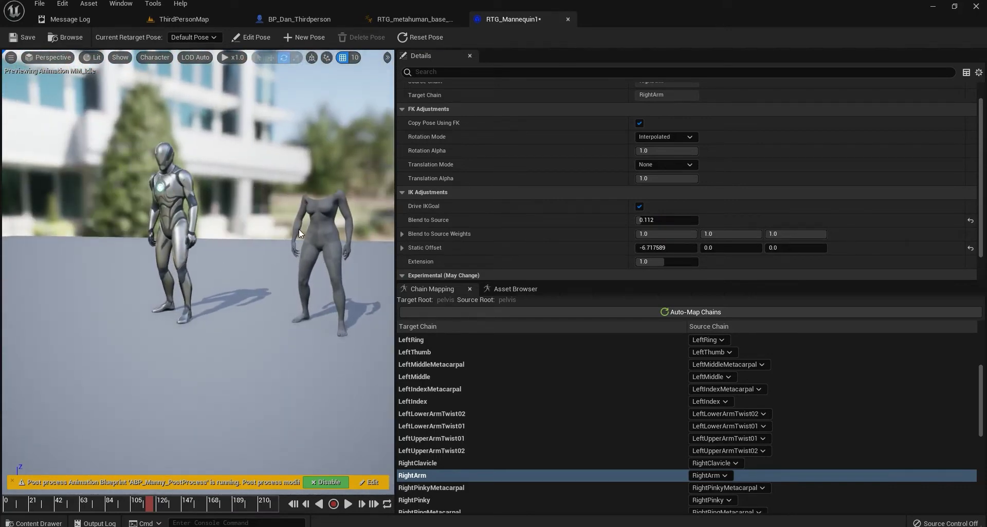
click(22, 37)
Step: Trace the Set Anim Instance Class node in BP_Dan_Thirdperson through its animation blueprint to the IKRetargeter asset used by Retarget Pose From Mesh
click(303, 20)
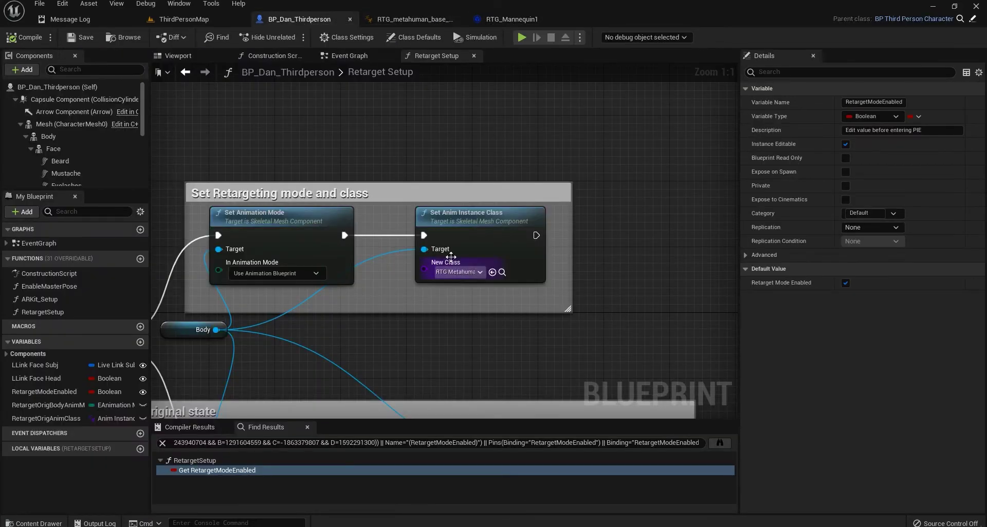
click(502, 273)
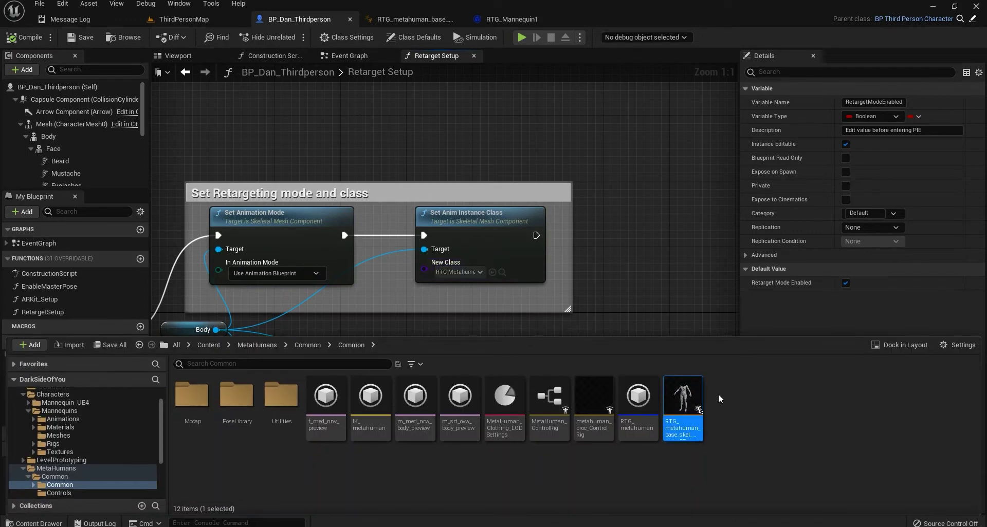
double_click(683, 398)
click(474, 266)
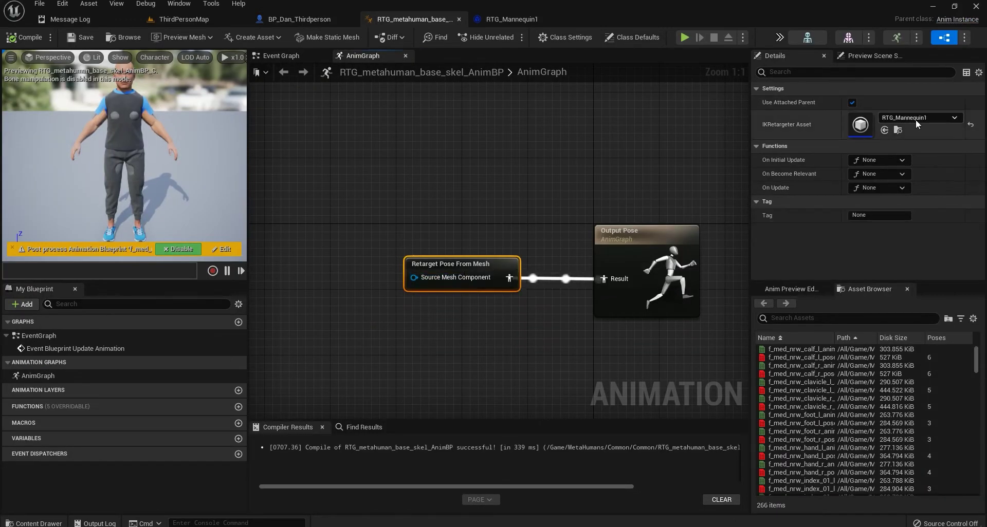
double_click(863, 125)
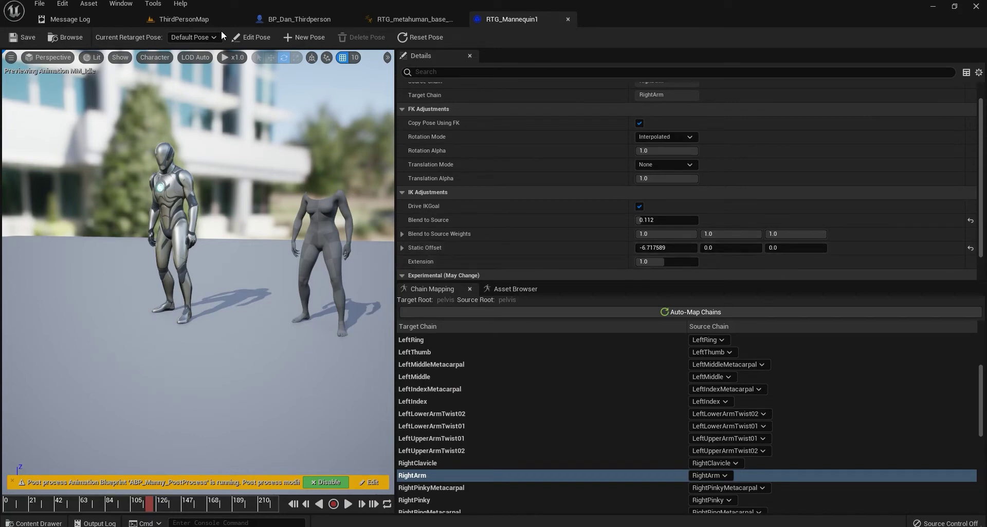
Step: From ThirdPersonMap, find the Idle_Anim_Anim_mixamo_com sequence in the Content/Animations folder and open it
click(175, 20)
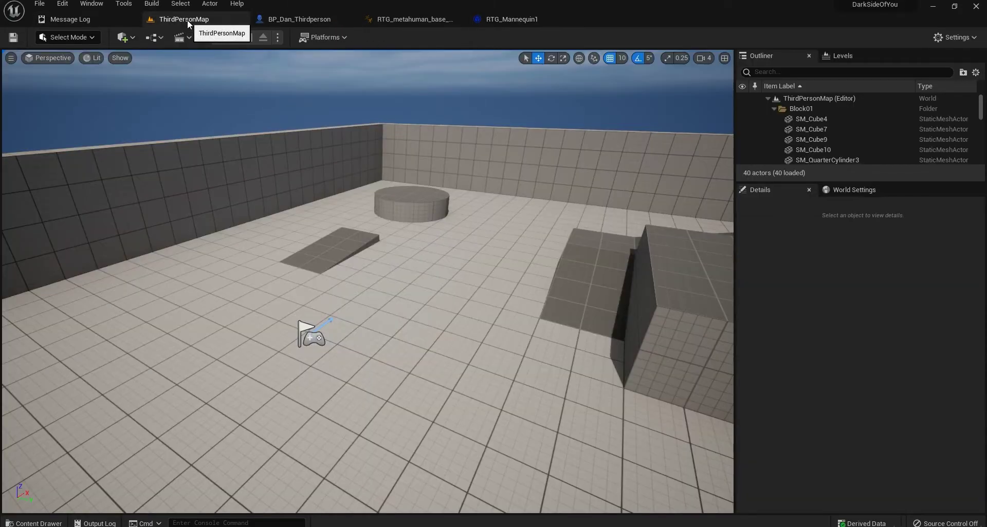
click(63, 517)
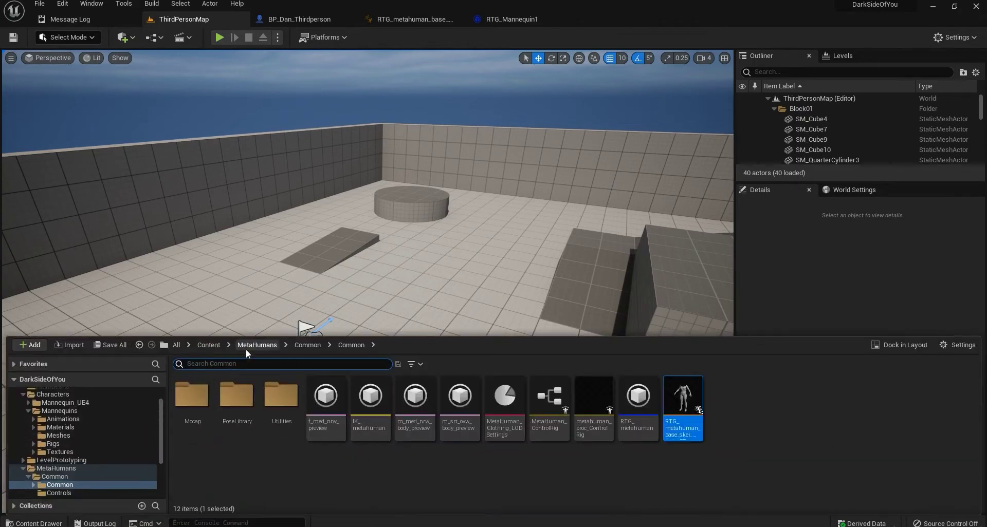
click(216, 346)
double_click(191, 397)
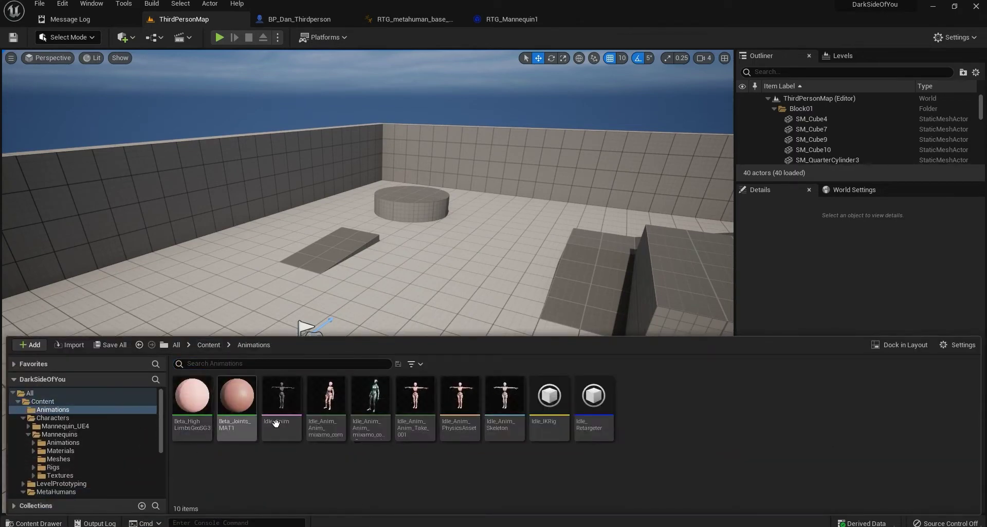
mouse_move(332, 401)
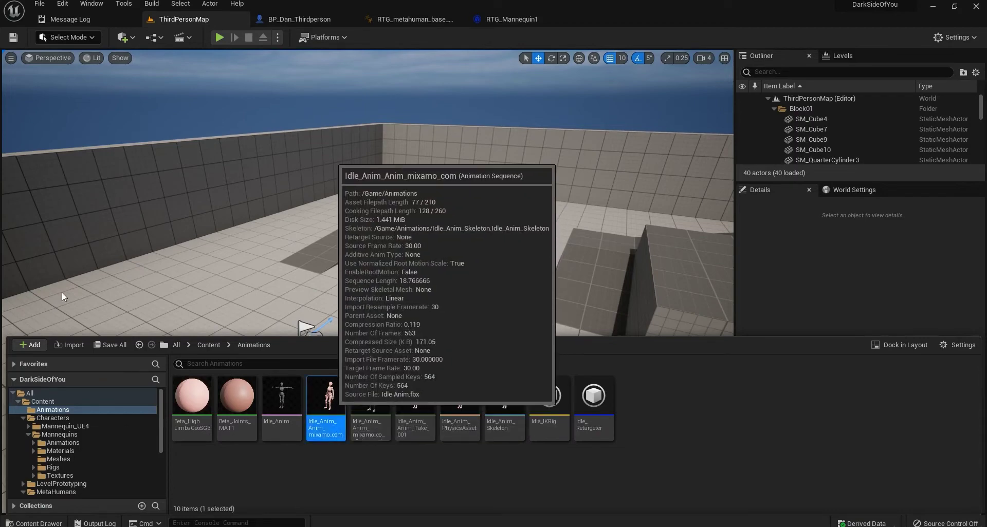
key(ctrl+space)
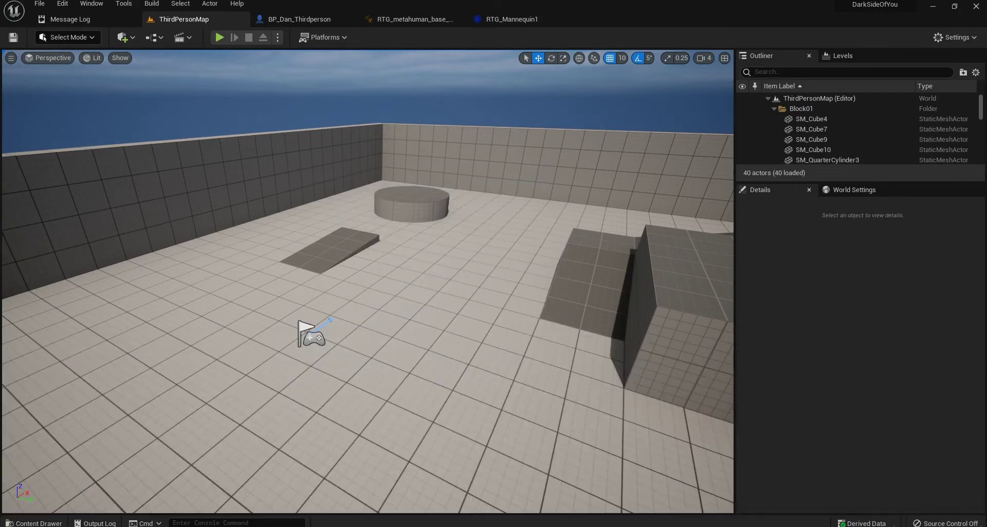
Step: Dock the Mixamo idle animation editor after the other open assets and scrub the animation to frame 269
drag(433, 20, 633, 20)
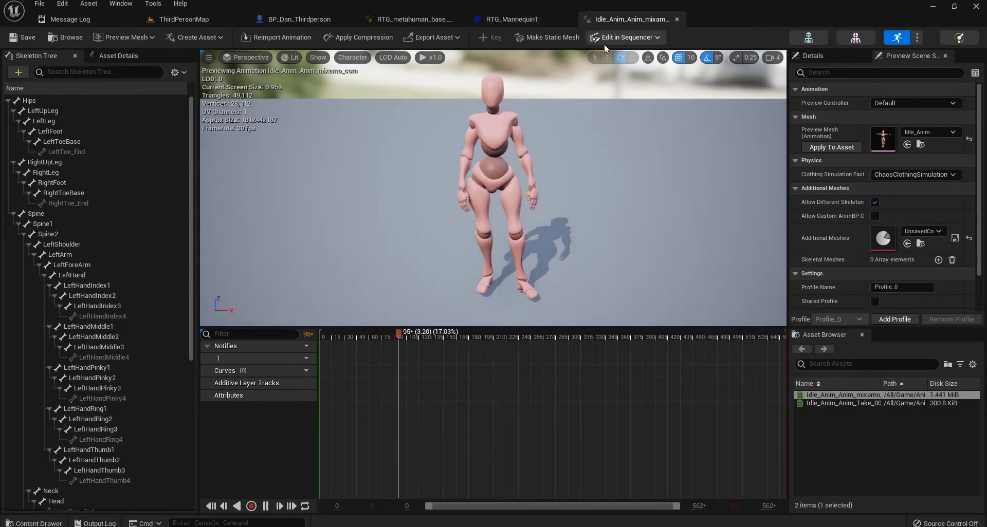
drag(399, 332, 505, 335)
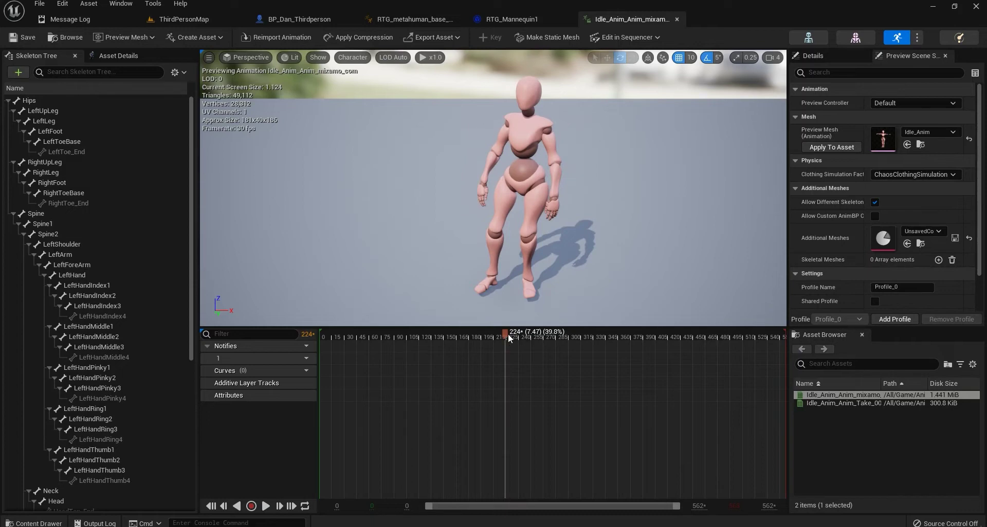
drag(508, 334, 543, 334)
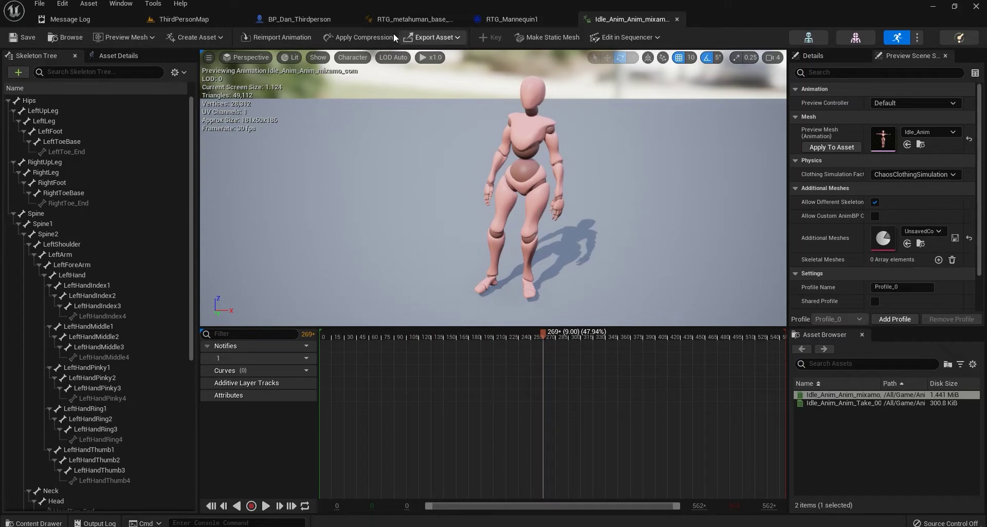
Step: Return to BP_Dan_Thirdperson and check the skeletal mesh assigned to the Mesh (CharacterMesh0) component
click(507, 19)
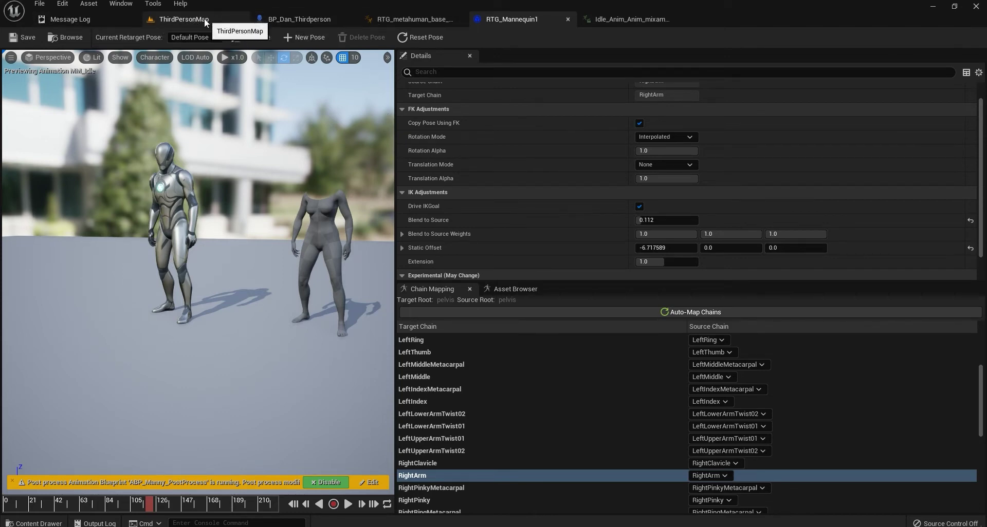
click(410, 20)
click(313, 20)
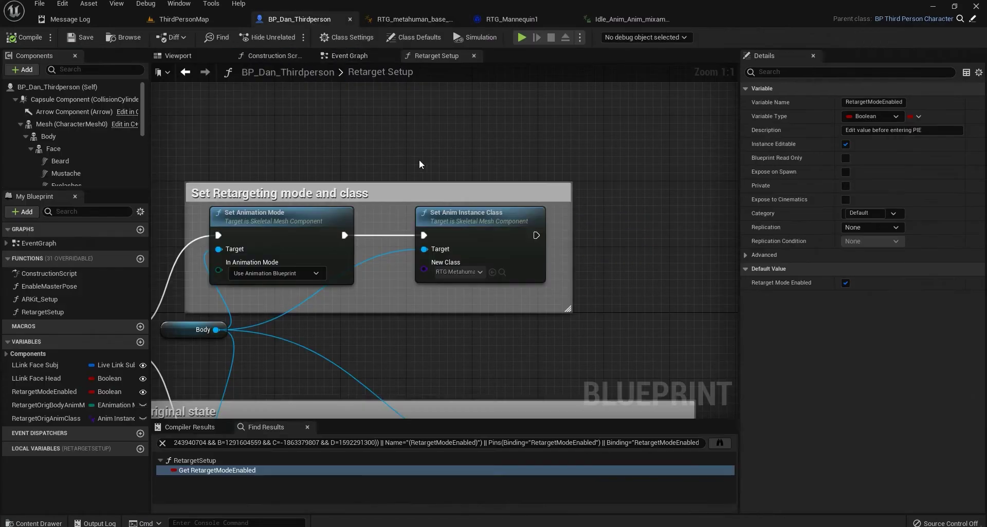
click(64, 123)
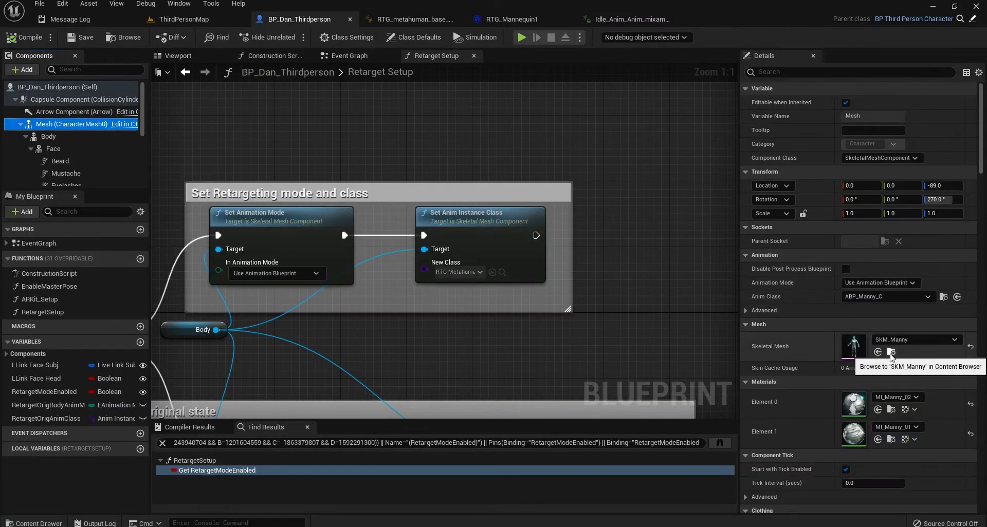
Step: From ThirdPersonMap, browse to the Characters/Mannequins/Meshes folder and examine the Manny and Quinn skeletal meshes
click(183, 19)
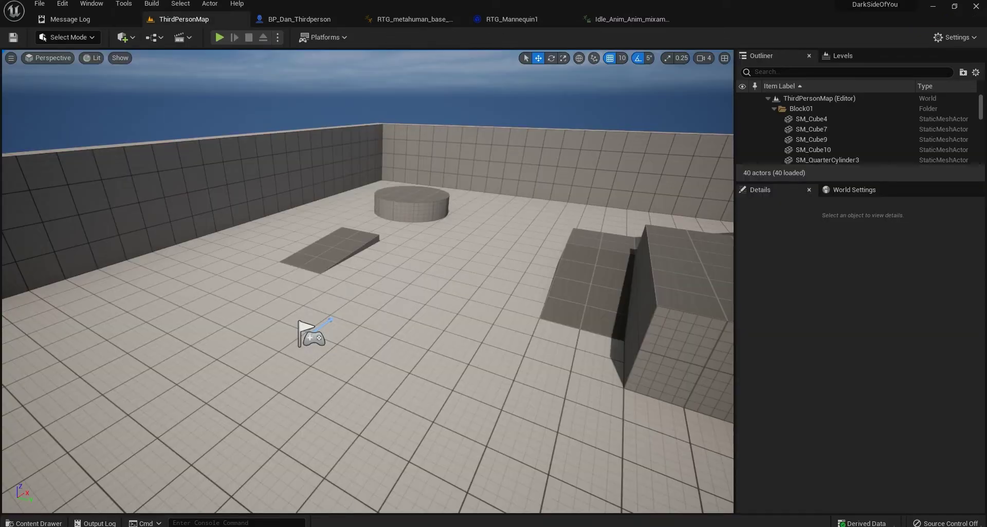
click(35, 523)
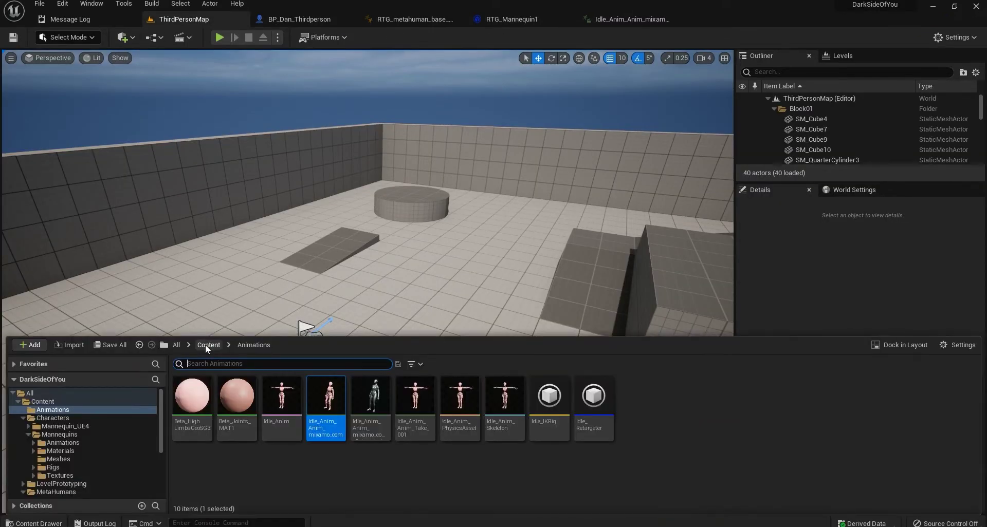
double_click(241, 430)
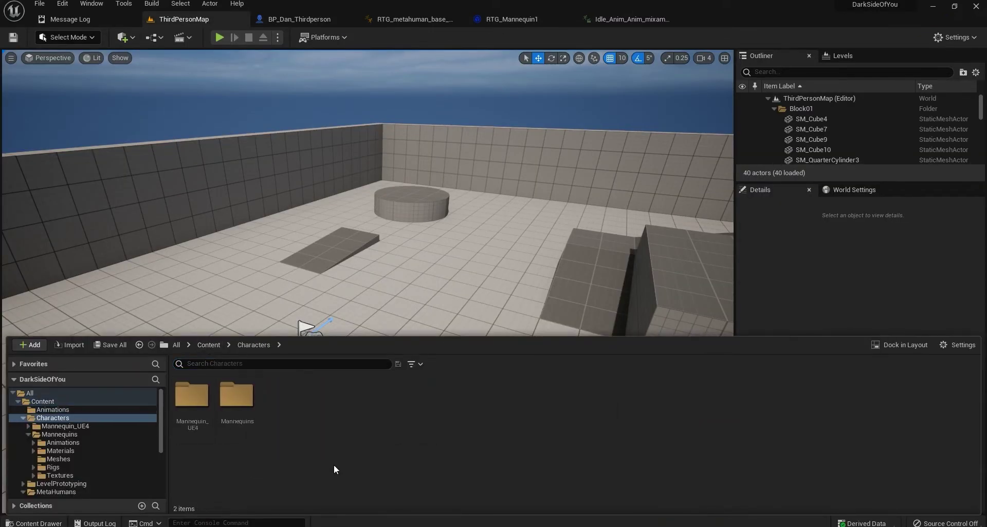
double_click(239, 411)
double_click(282, 399)
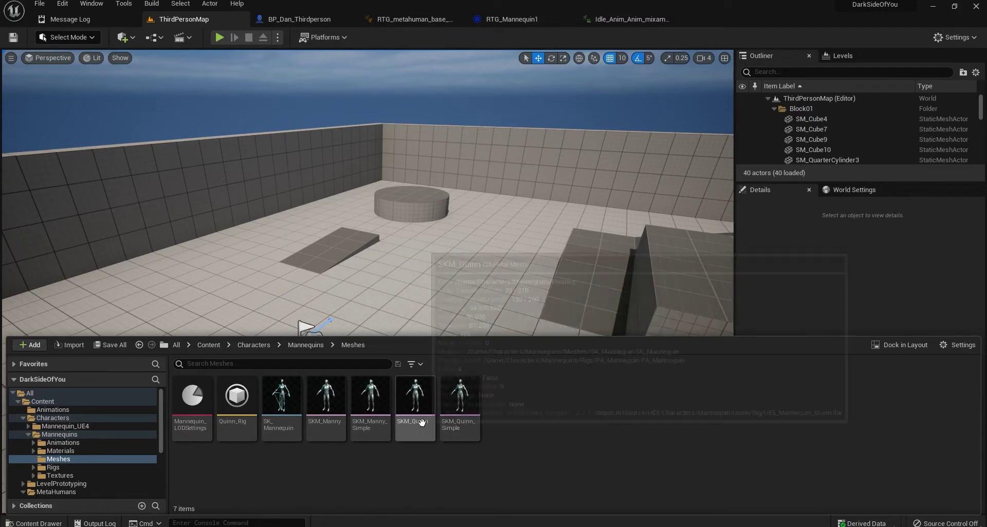
mouse_move(411, 433)
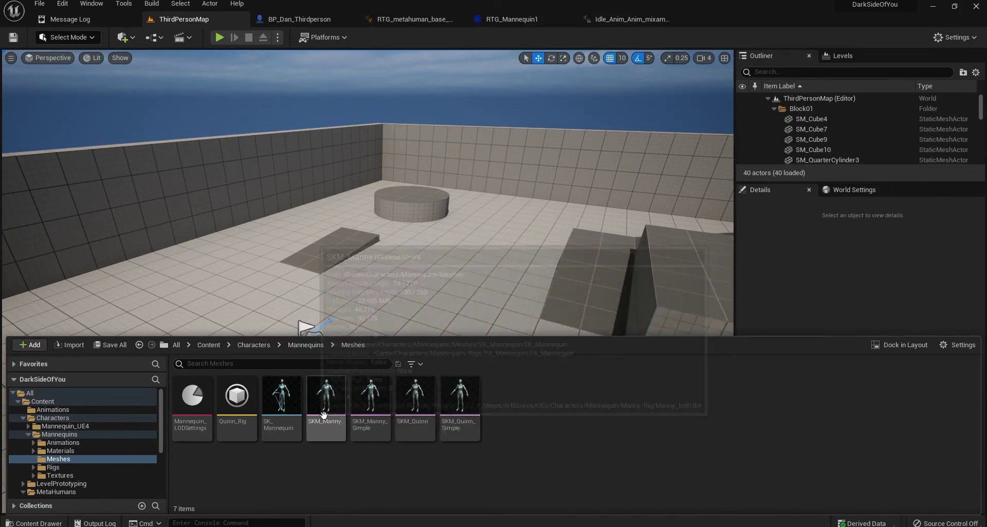
click(237, 422)
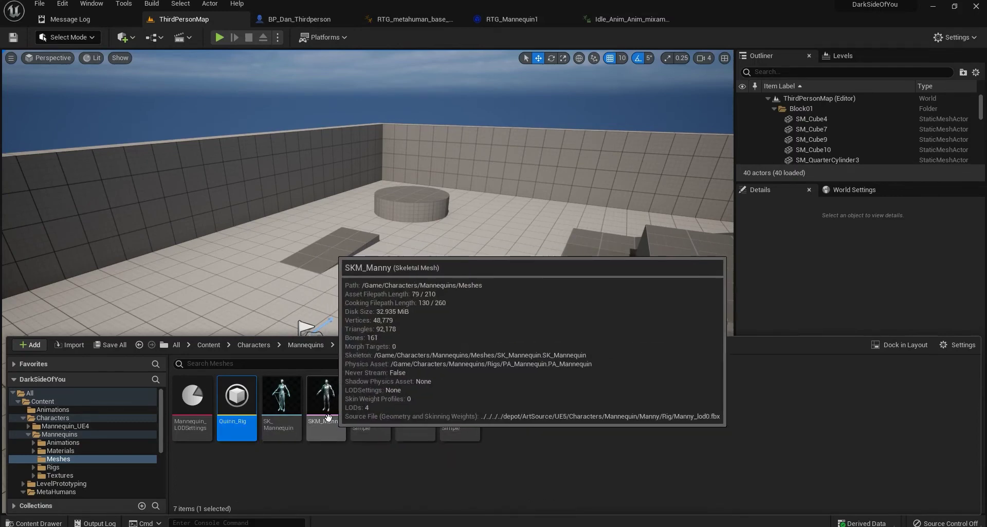
click(330, 434)
right_click(520, 401)
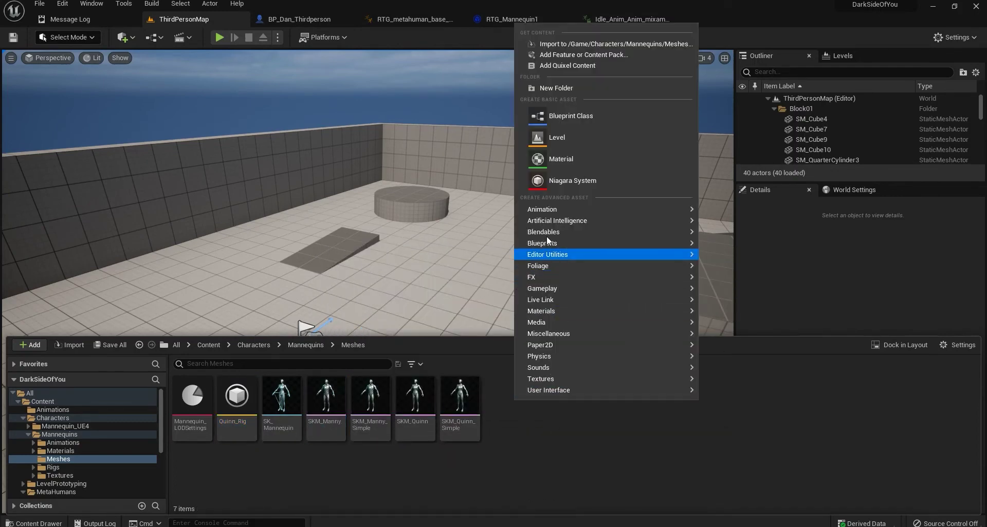
mouse_move(555, 210)
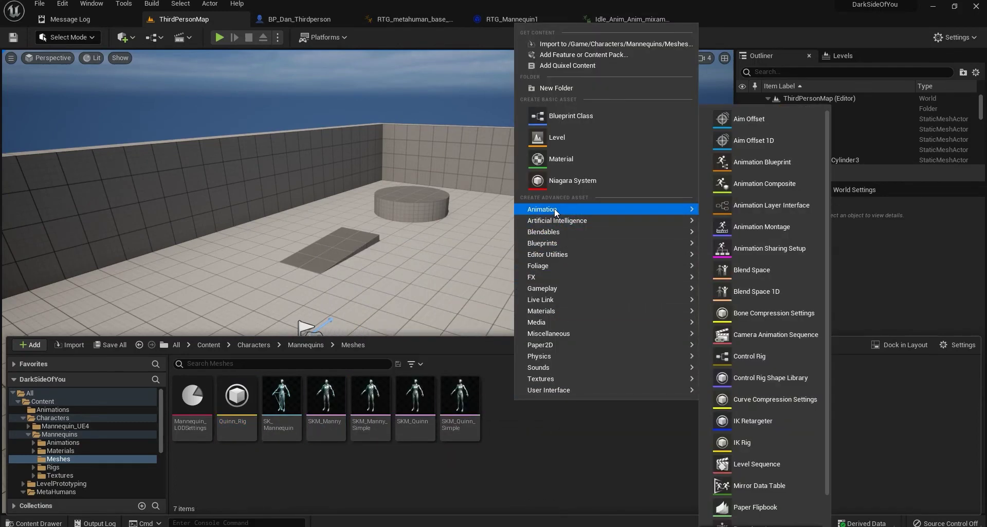
click(752, 444)
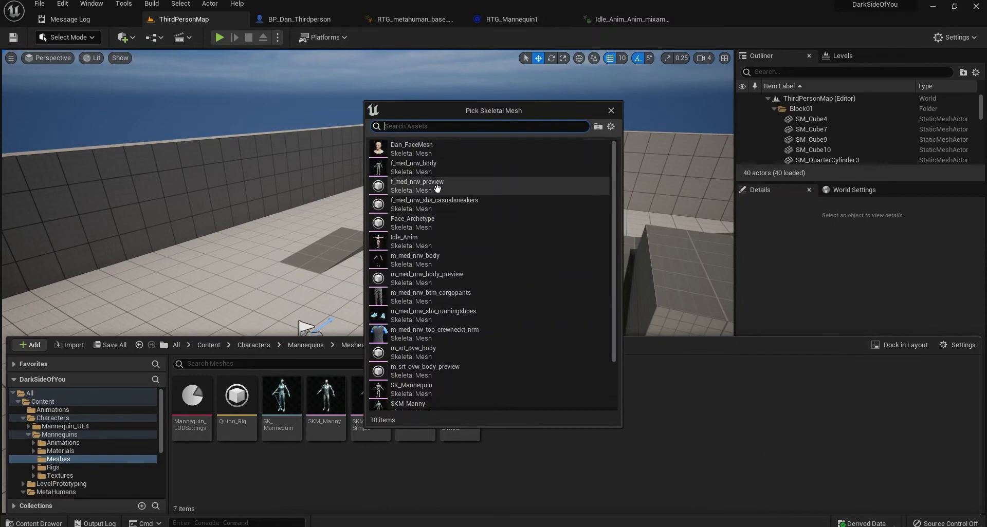
text(mann)
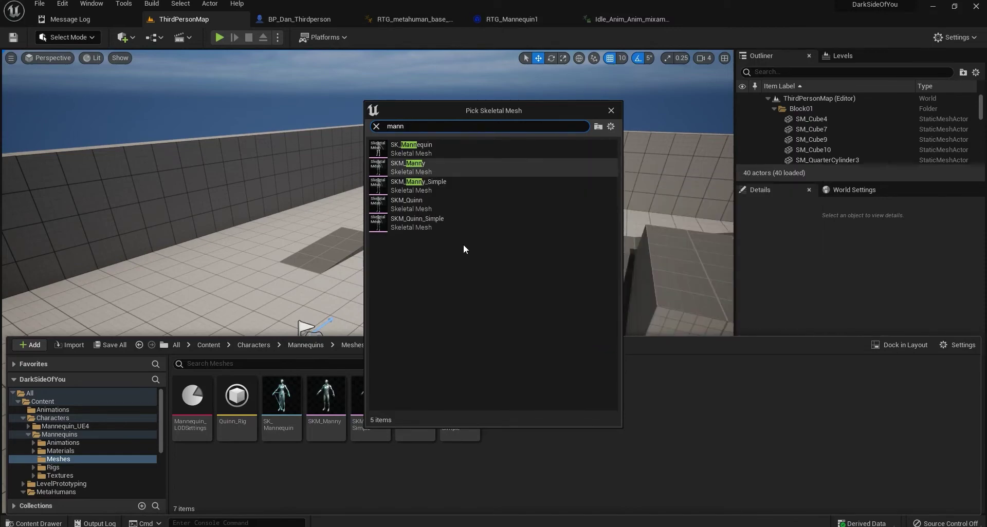
click(318, 372)
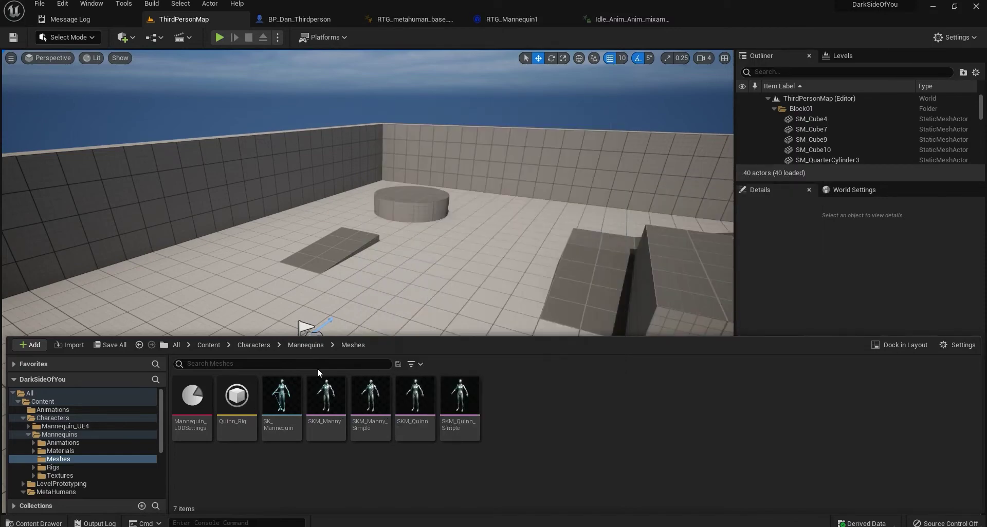
Step: Open the Quinn_Rig IK rig to view its retarget chains, and return to ThirdPersonMap
double_click(237, 399)
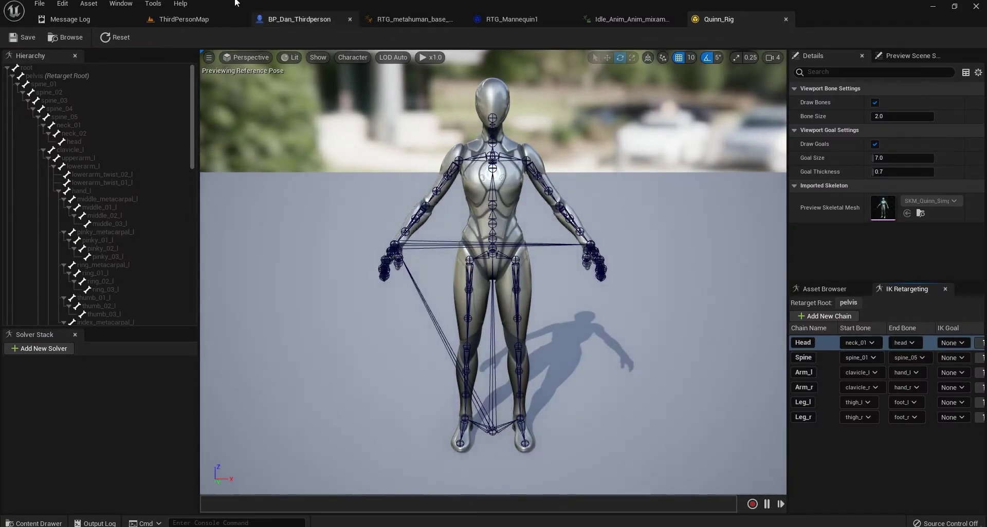
click(206, 21)
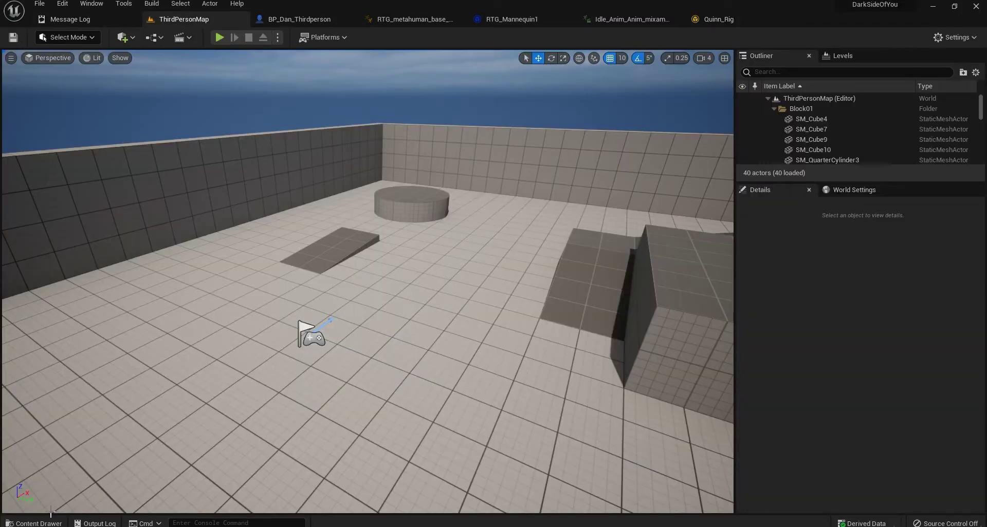
Step: Create an IK Rig for the SKM_Manny skeletal mesh in the Mannequins/Meshes folder and name it MannyTest
click(34, 523)
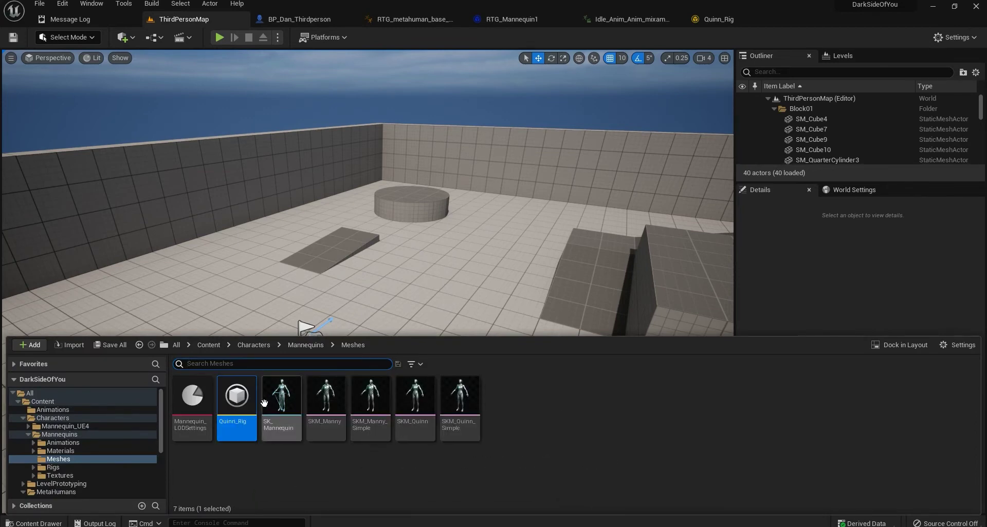
right_click(517, 395)
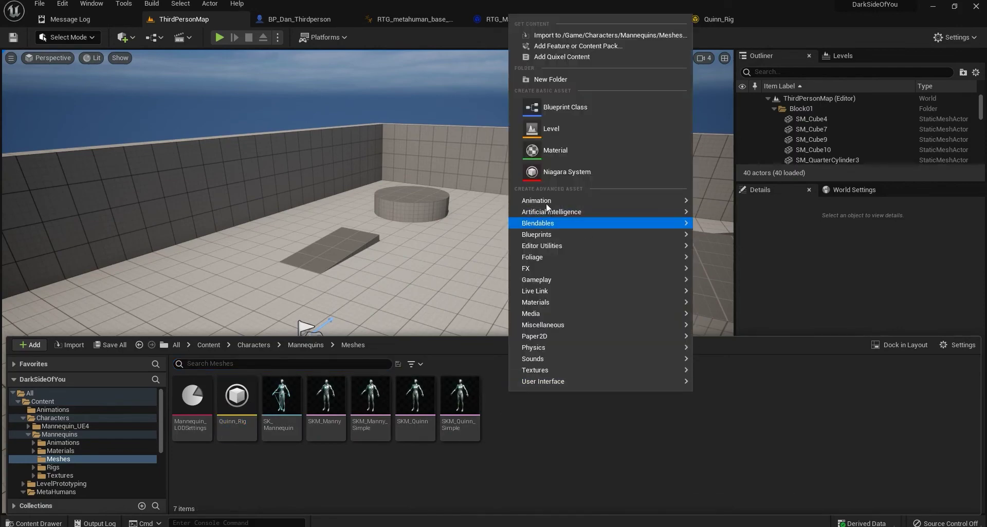
click(730, 424)
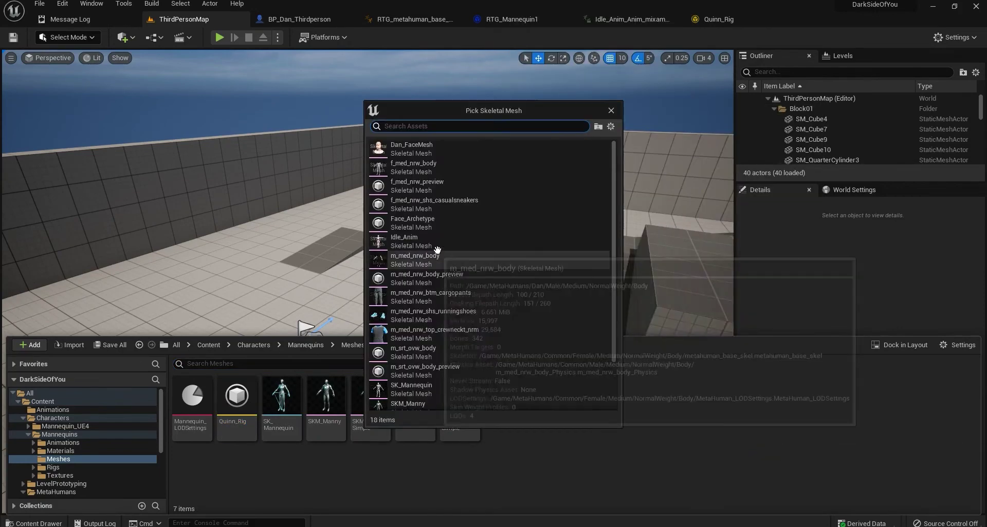
text(mann)
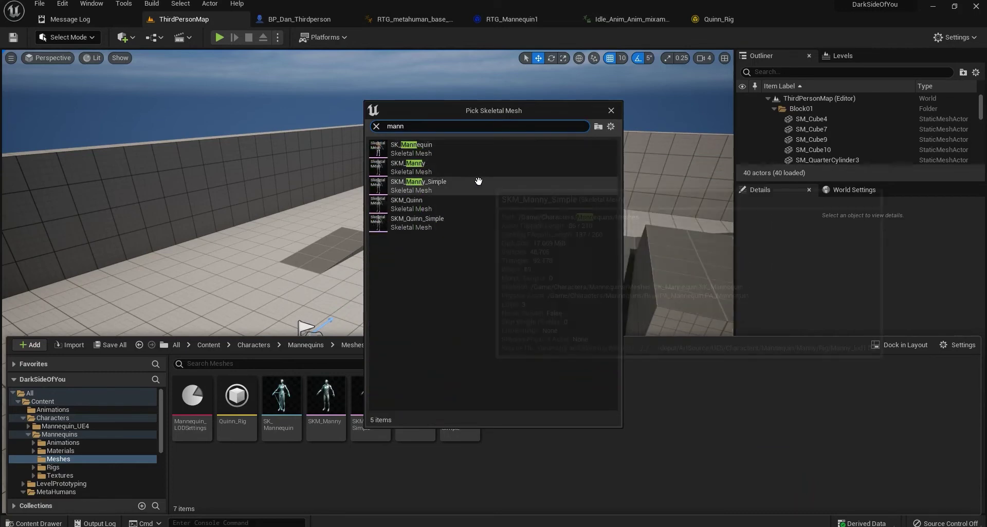
click(478, 181)
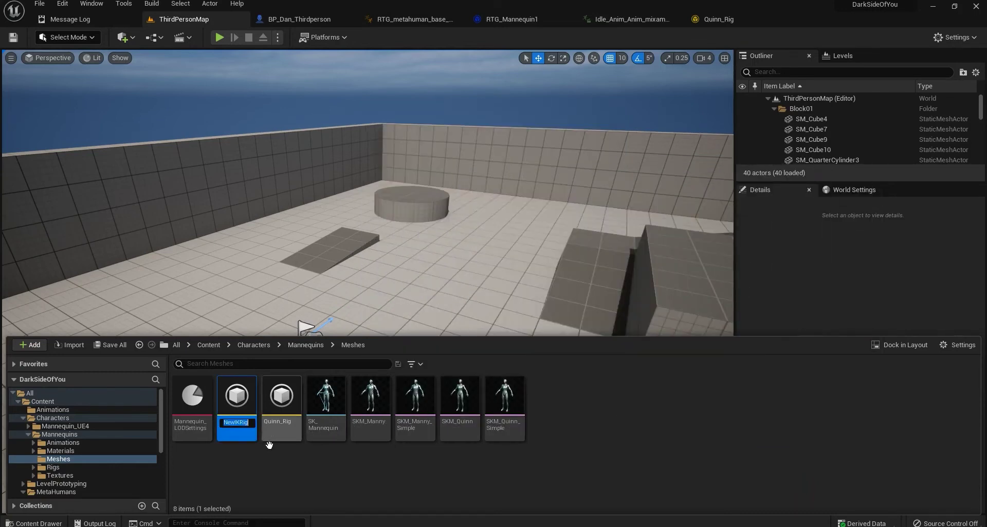
text(MannyTest)
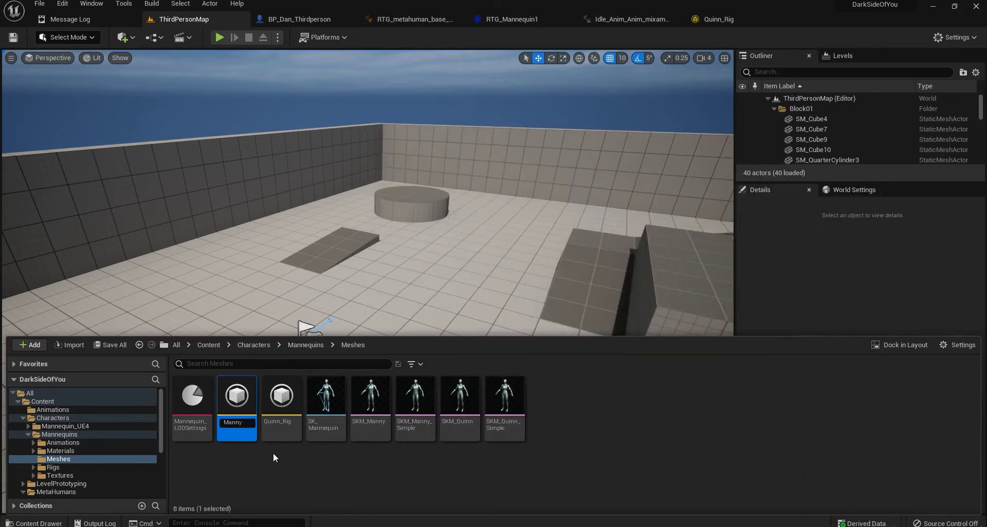
key(Return)
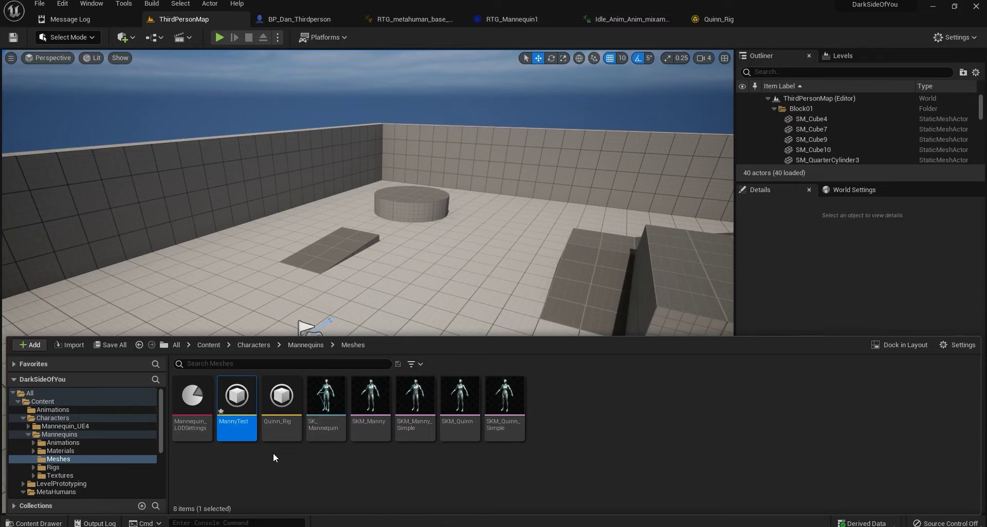
Step: Open the MannyTest rig to view its skeleton and IK retargeting setup, and close it
double_click(249, 406)
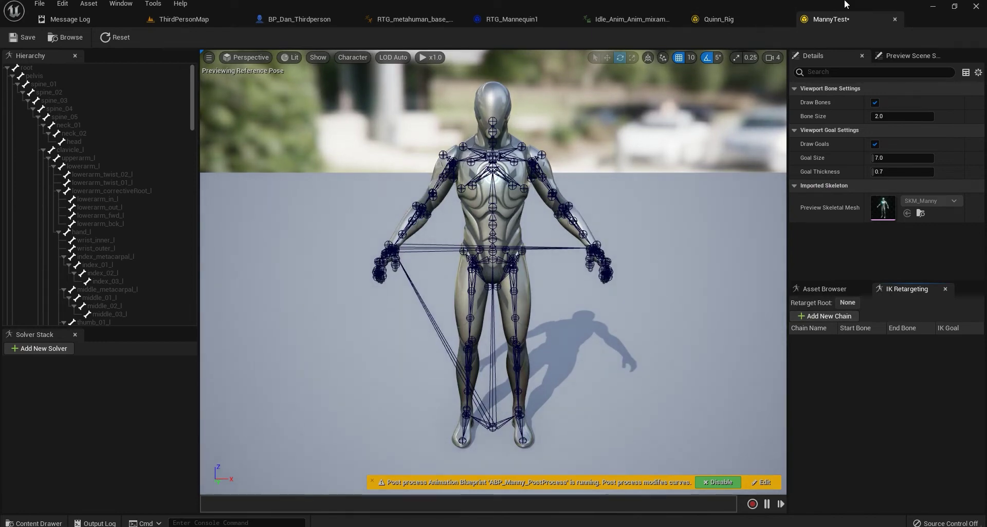
click(895, 20)
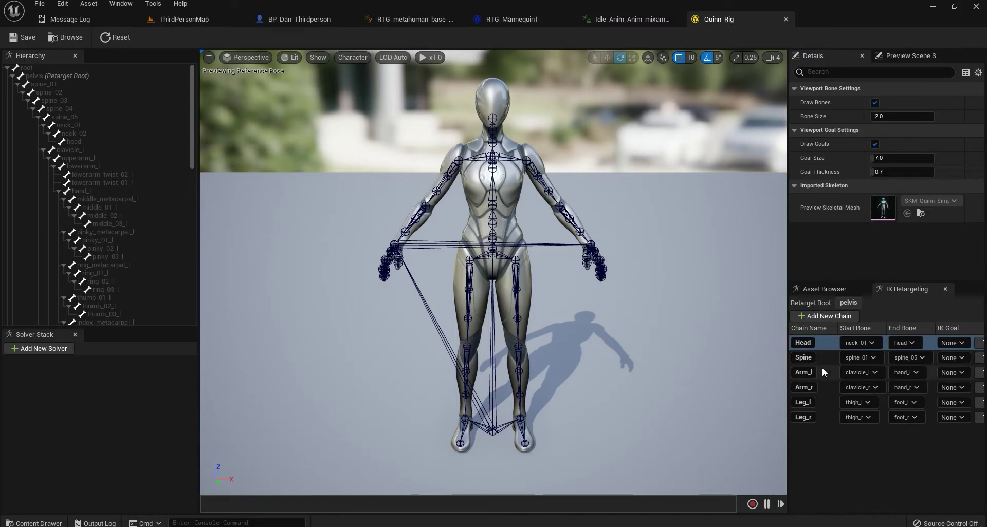
Step: Try adding a new retarget chain to Quinn_Rig, and delete the added chain
click(832, 317)
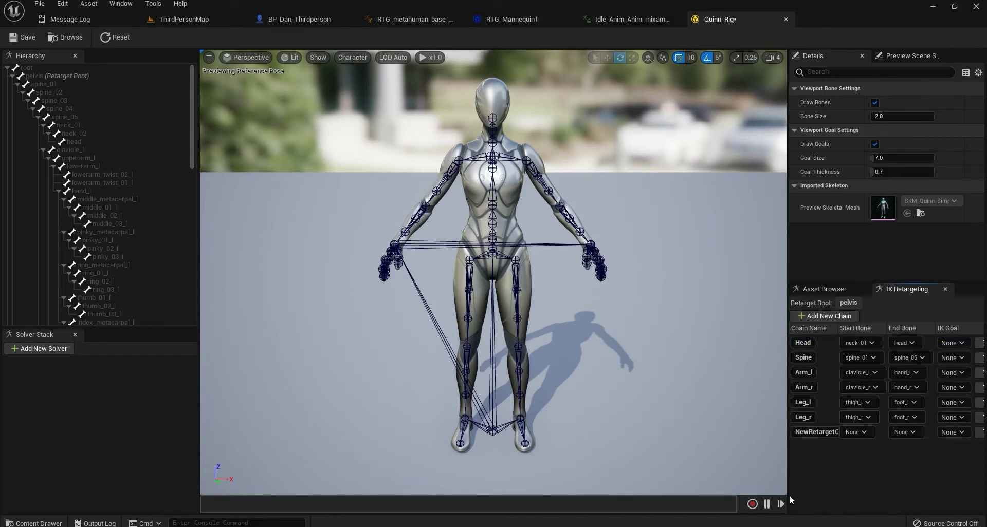
drag(789, 500, 734, 501)
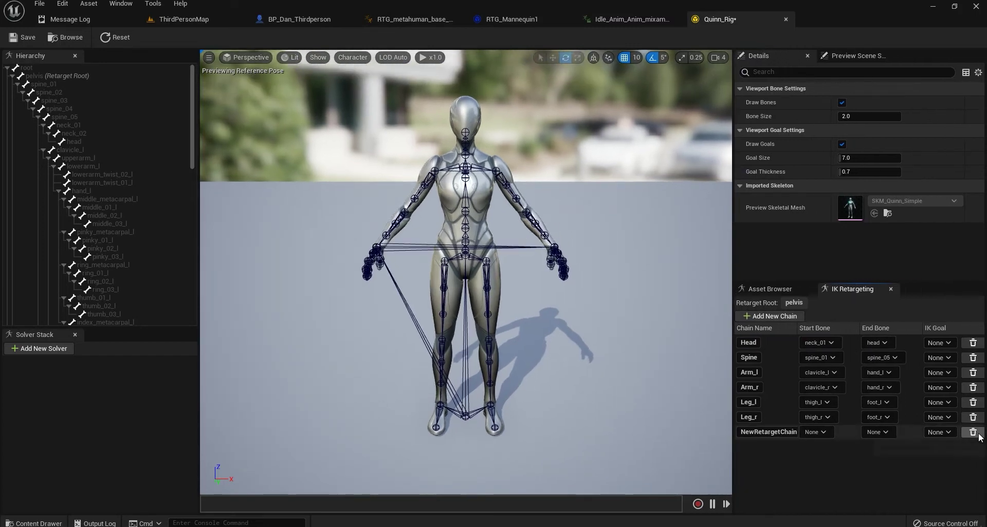
click(977, 434)
Step: Examine the Head chain, the pelvis, spine_01 and root bones, and the pelvis bone's retarget root options in Quinn_Rig
double_click(756, 343)
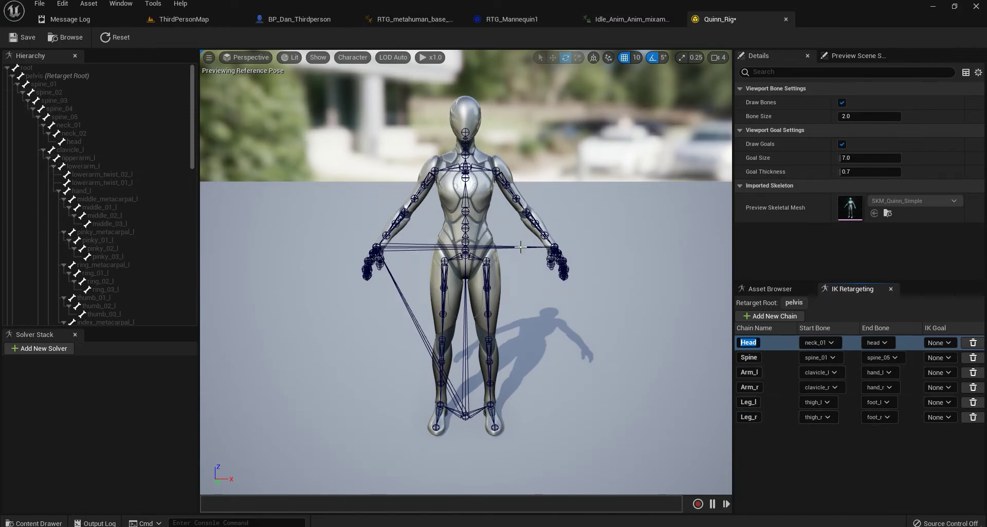
click(61, 77)
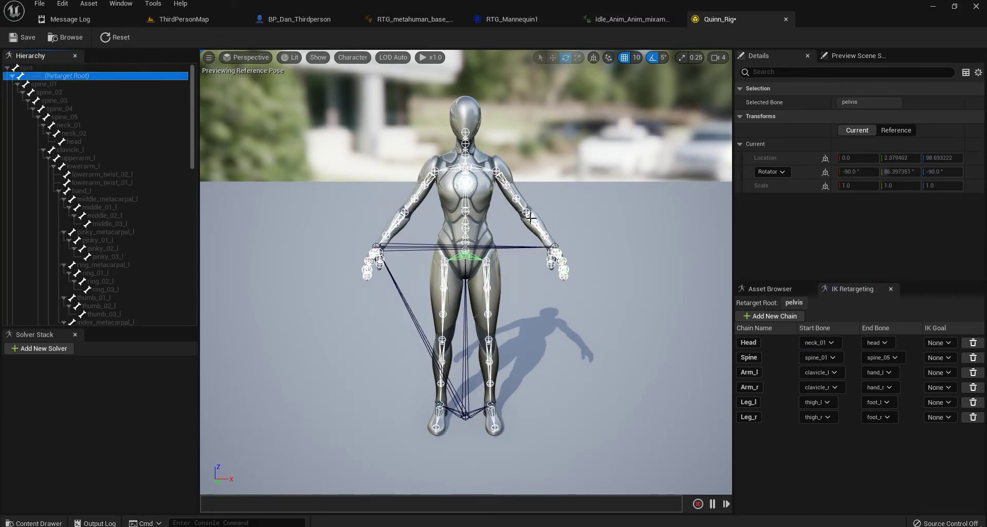
click(51, 85)
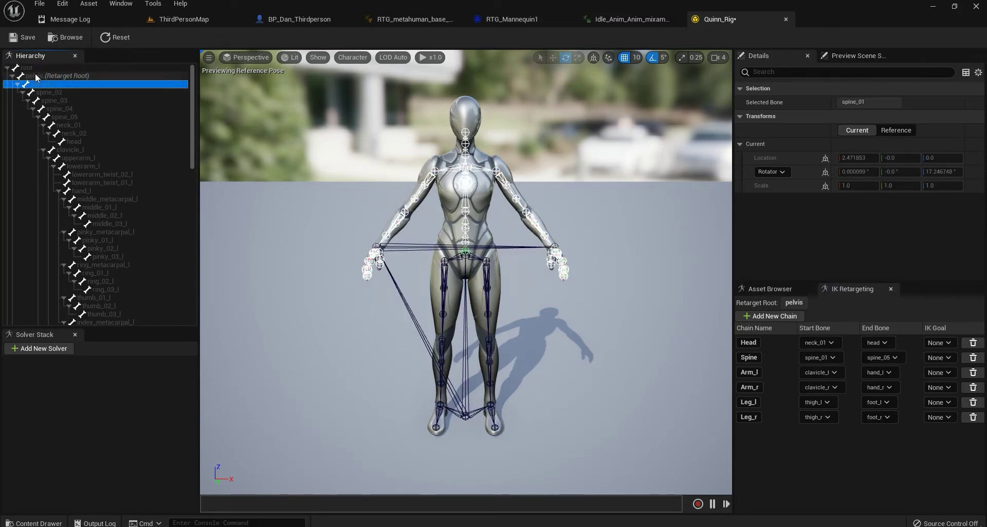
click(39, 74)
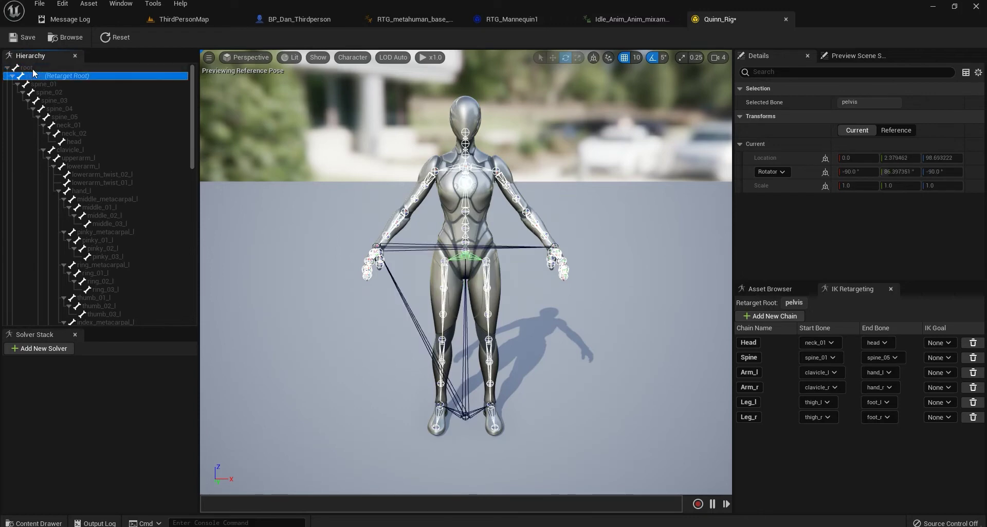
click(30, 67)
click(39, 76)
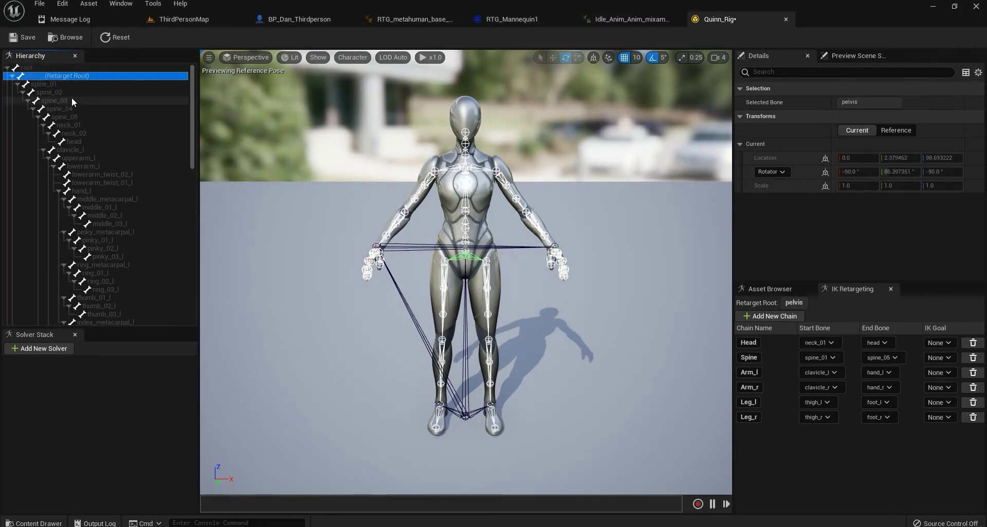
right_click(32, 78)
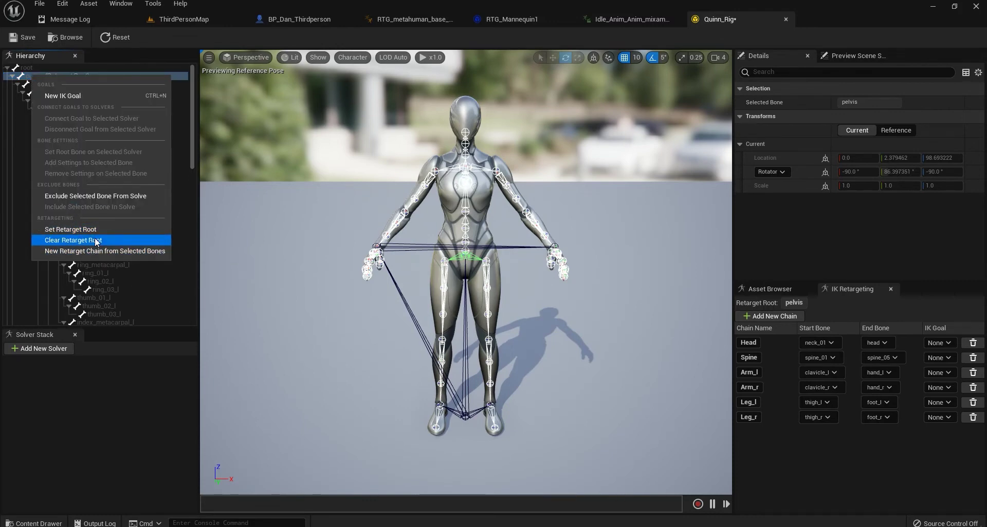
click(118, 290)
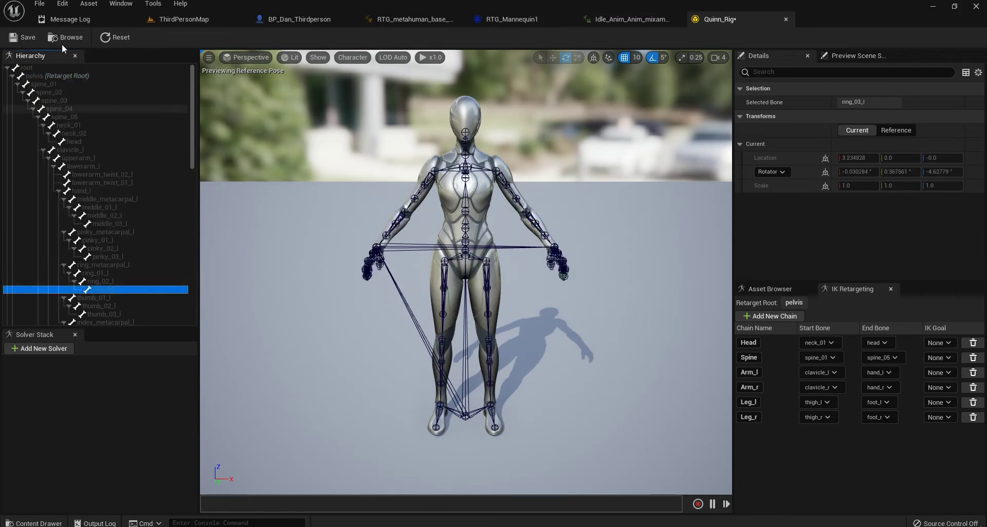
Step: Save the Quinn_Rig asset and close its editor
click(28, 39)
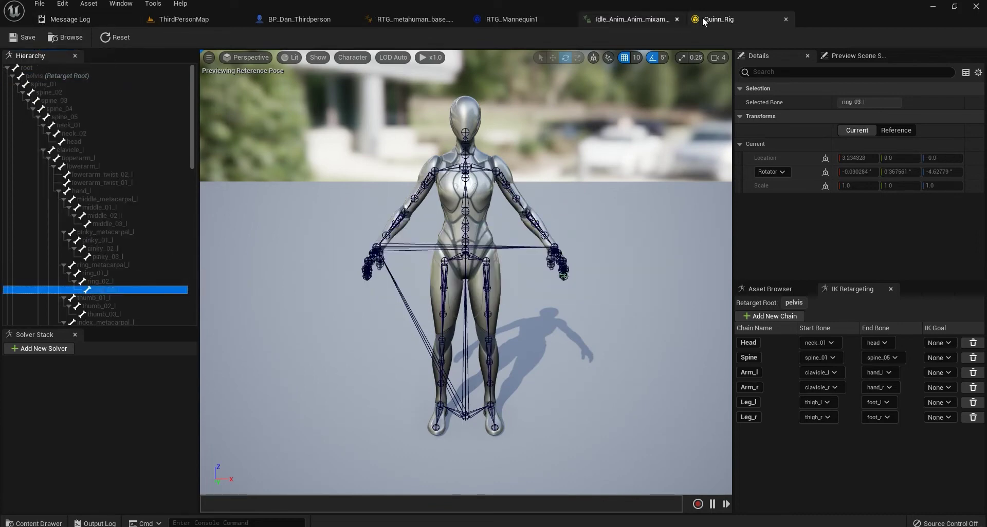
click(786, 19)
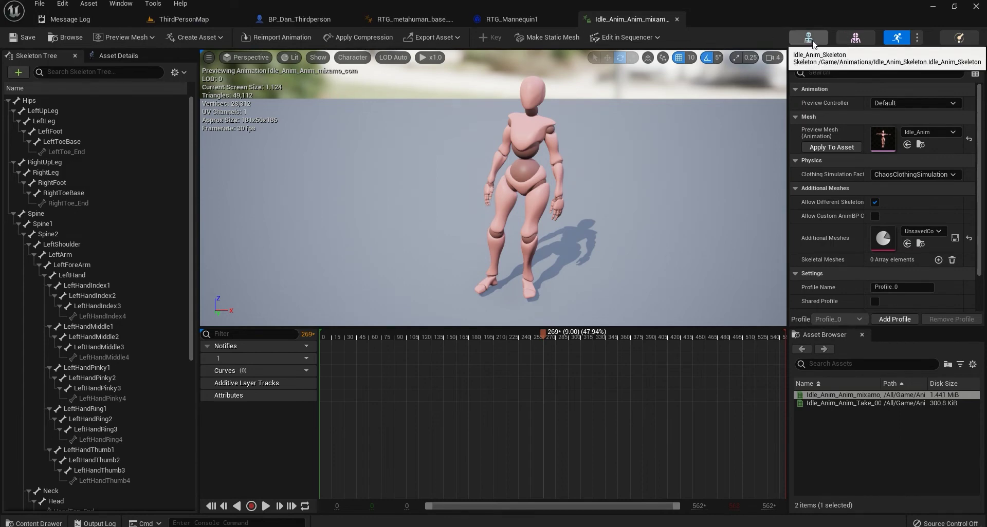
Step: Locate the Mixamo idle animation in the Content/Animations folder and select the Idle_IKRig asset beside it
click(62, 37)
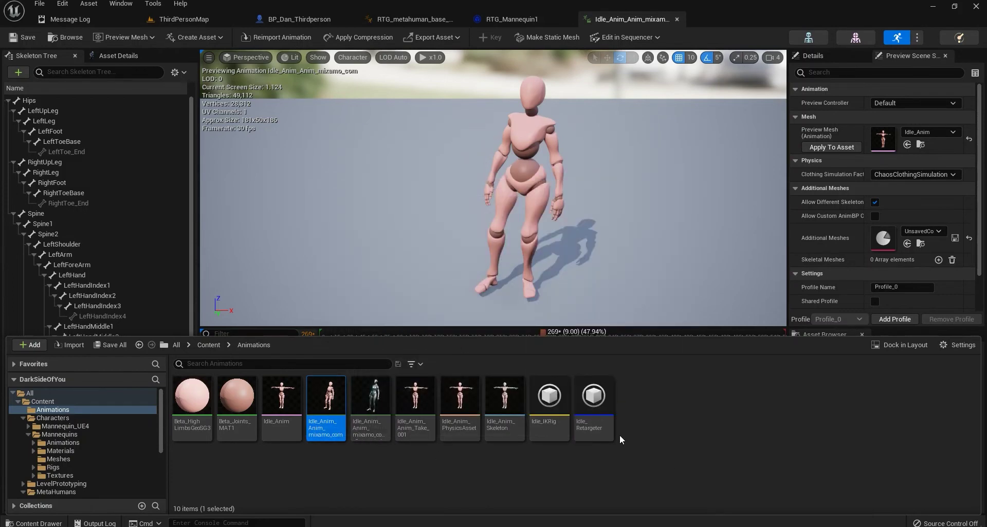
click(563, 408)
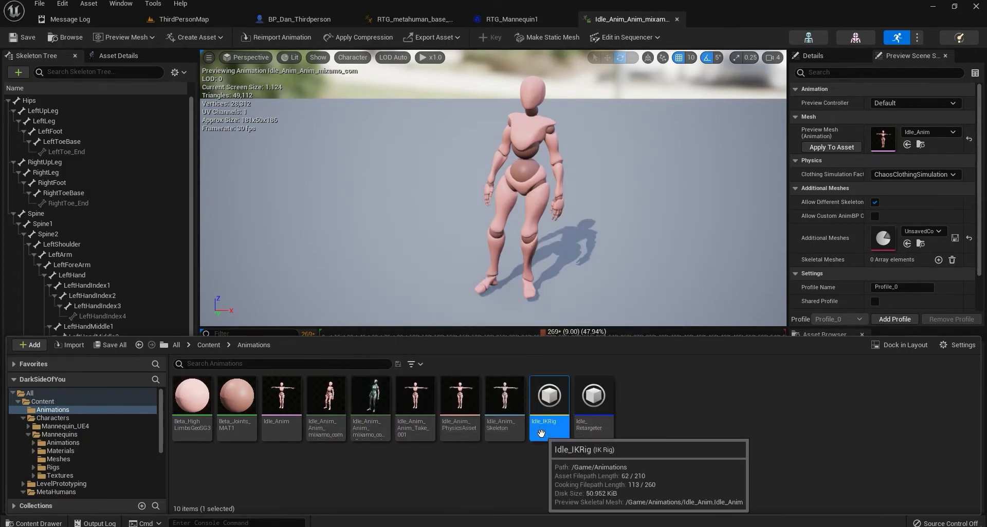
right_click(629, 382)
mouse_move(667, 194)
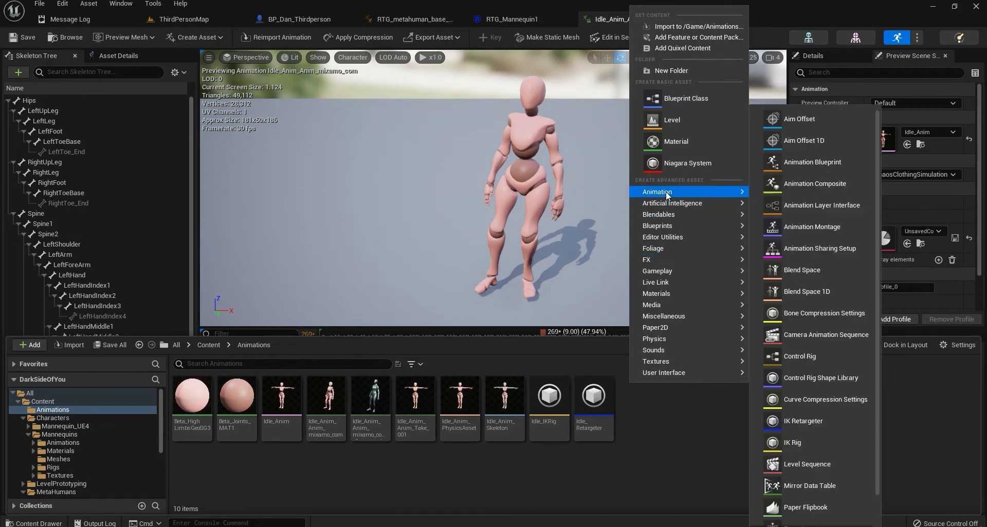
click(787, 444)
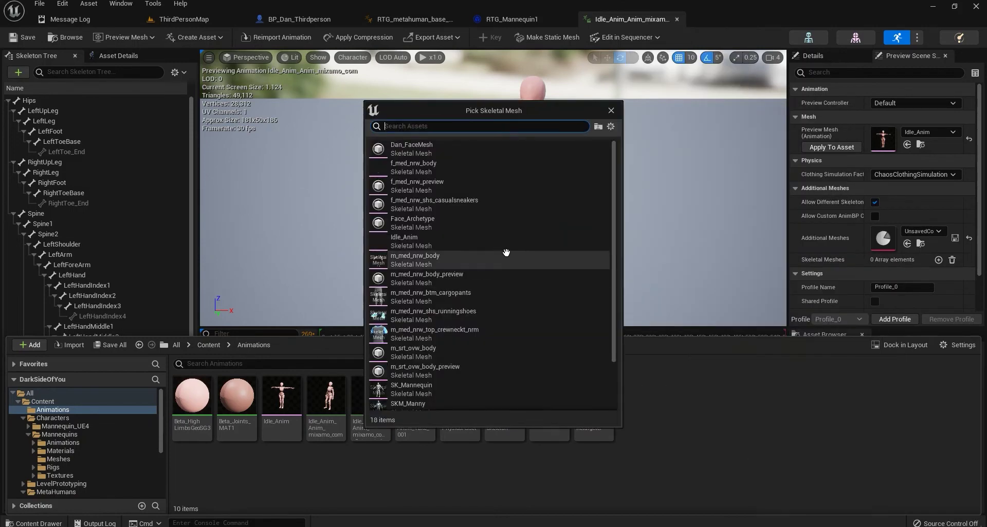
text(idle)
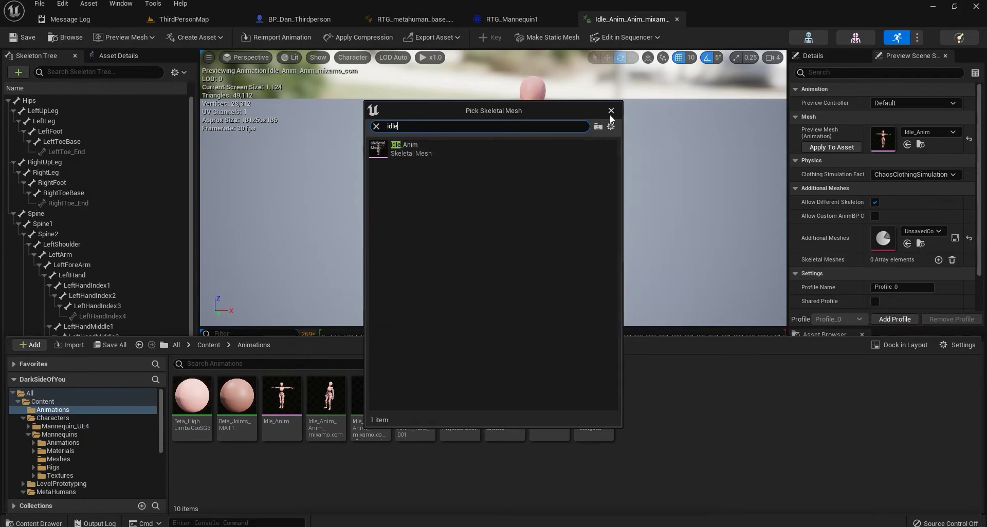
click(431, 148)
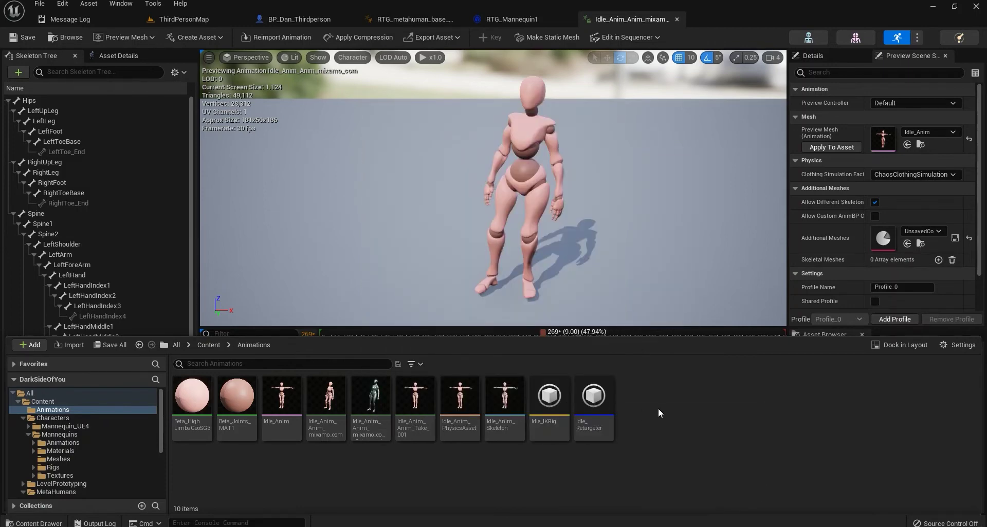
Step: Open the Idle_IKRig asset from the Content/Animations folder
click(549, 403)
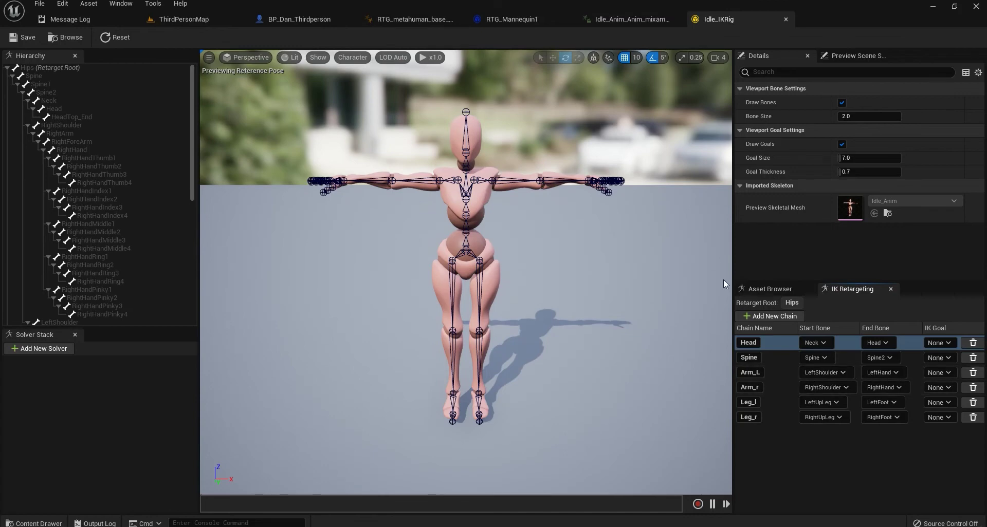
Step: Examine the finger bones of one hand up close, reframe the whole skeleton, and save the Idle_IKRig asset
right_drag(603, 178, 532, 321)
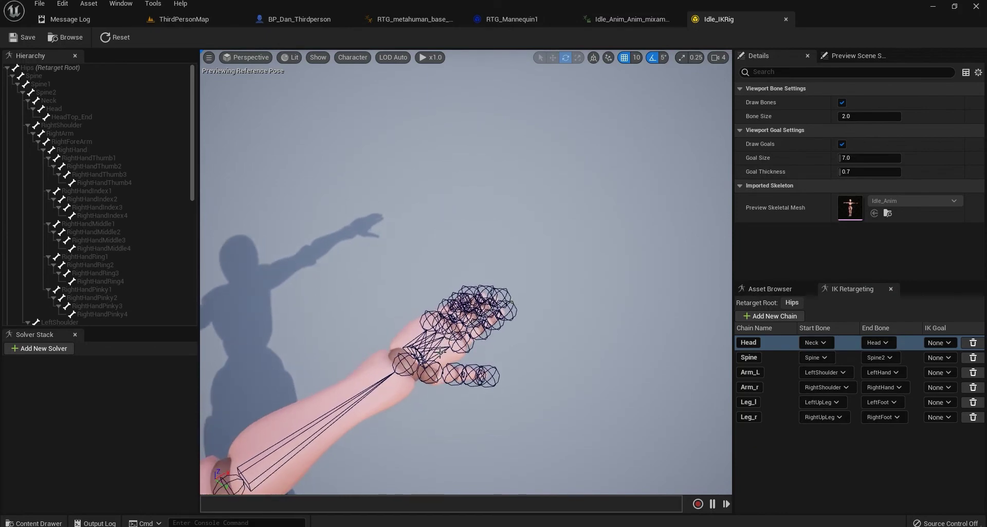
key(f)
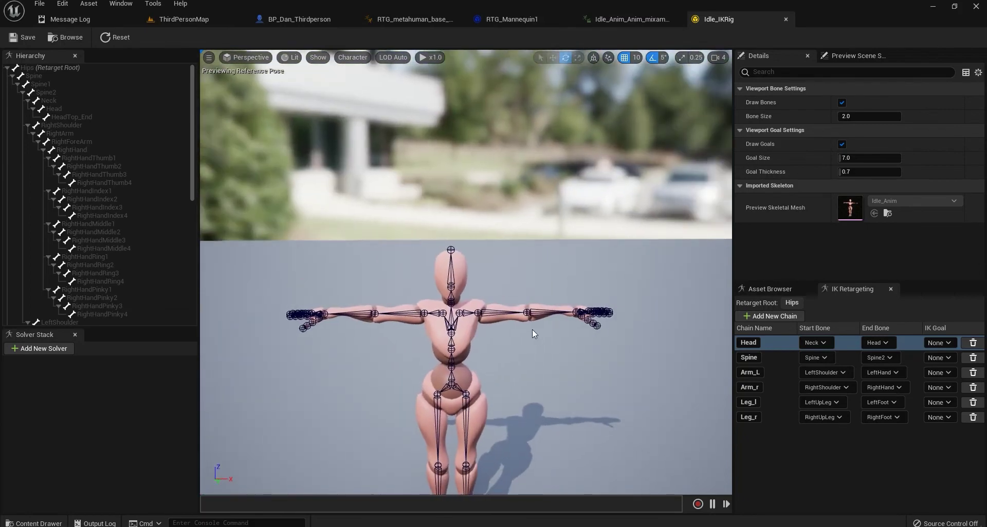
click(24, 38)
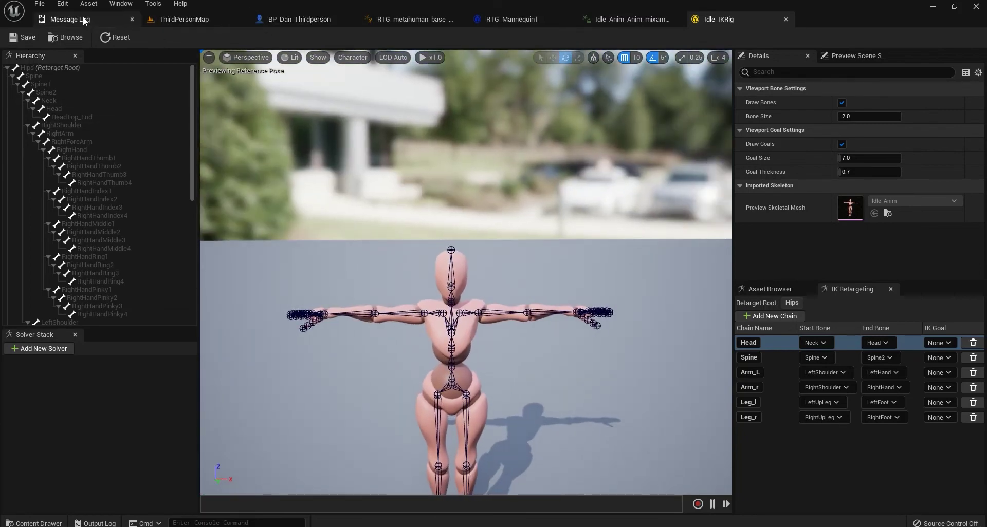
Step: Close the Idle_IKRig and Idle_Anim_Anim_mixamo_com editors and return to the Content/Animations folder in ThirdPersonMap
click(165, 19)
click(34, 524)
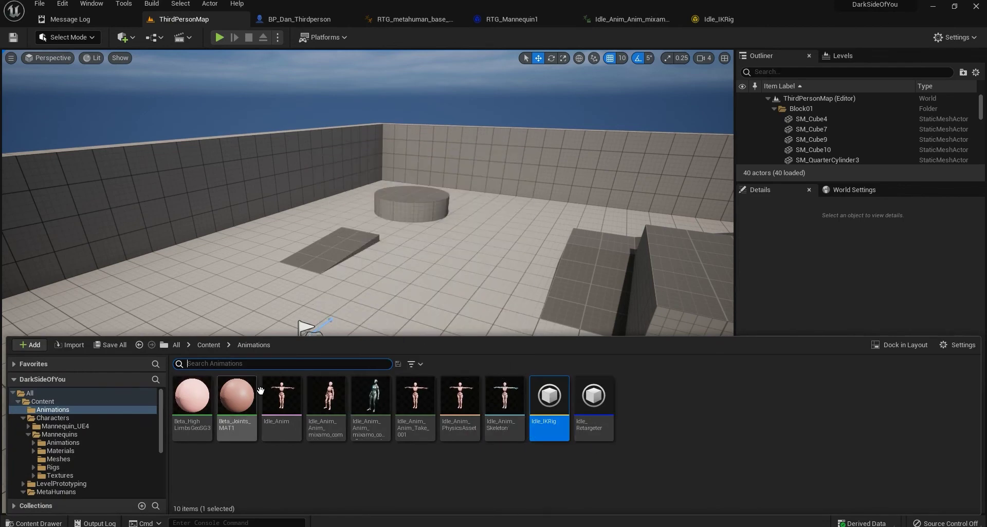
click(720, 19)
click(786, 20)
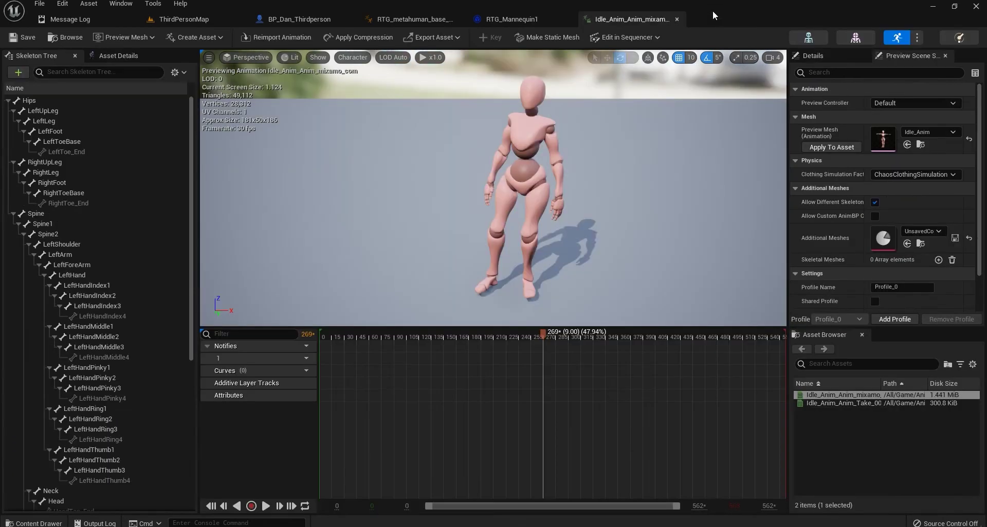
click(678, 20)
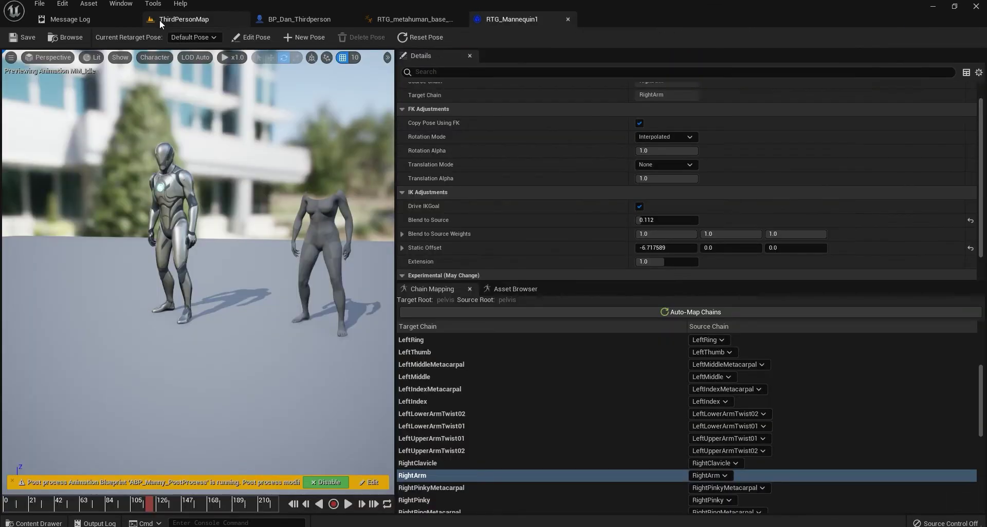
click(184, 19)
click(47, 520)
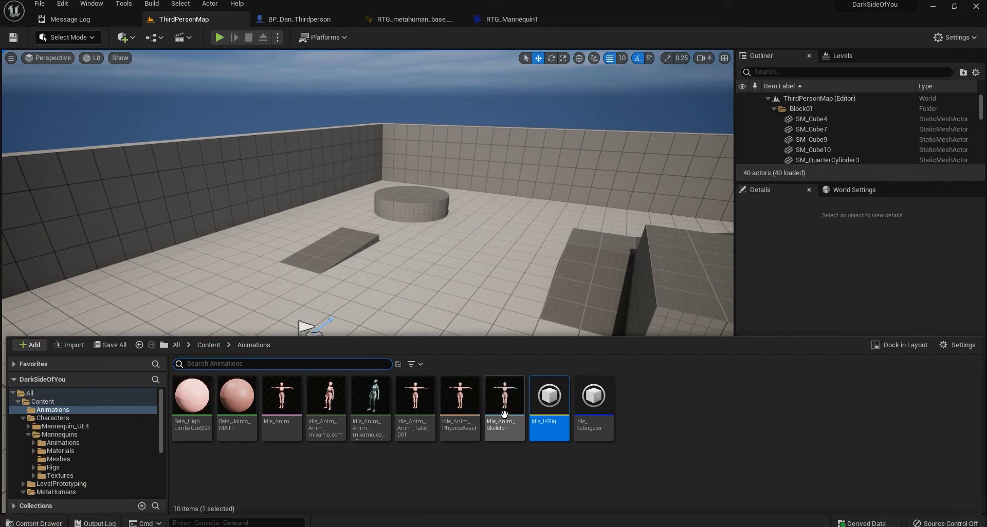
right_click(635, 401)
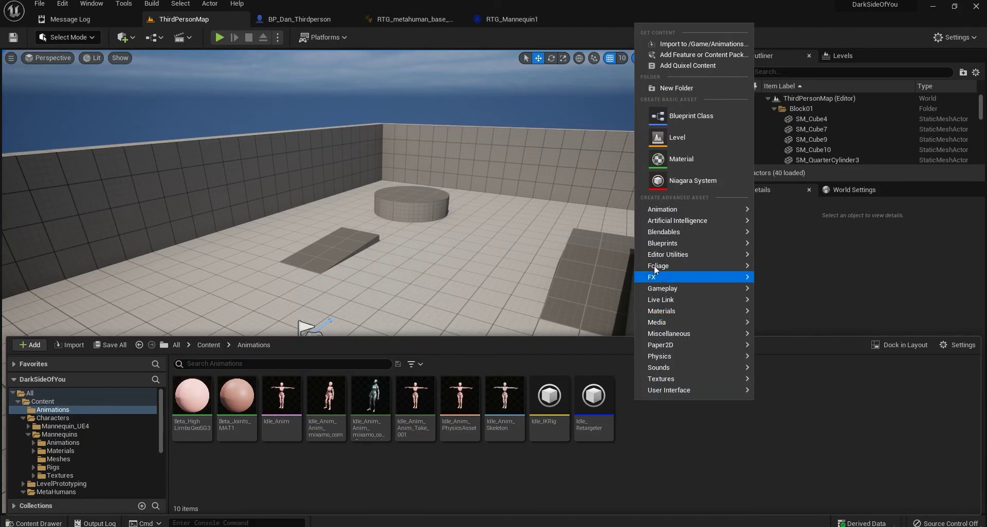
mouse_move(670, 209)
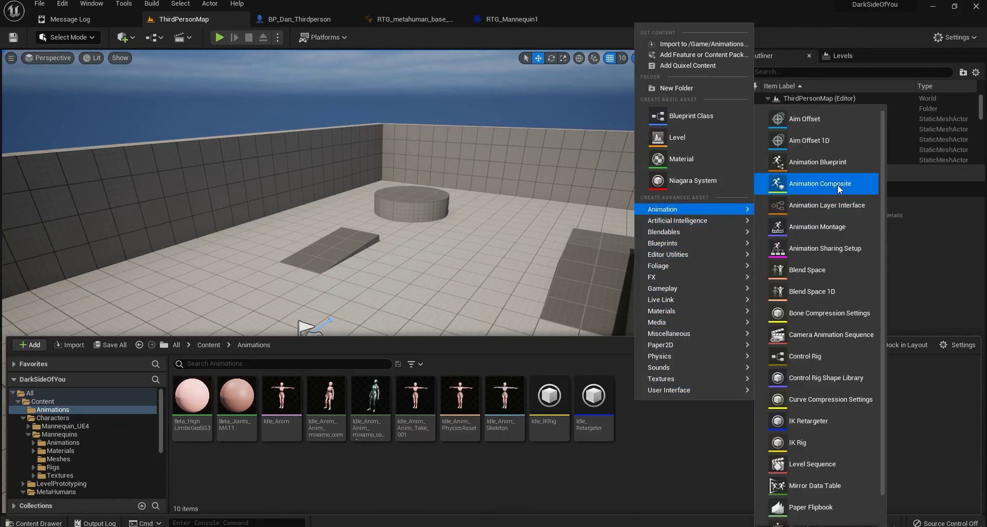
click(819, 421)
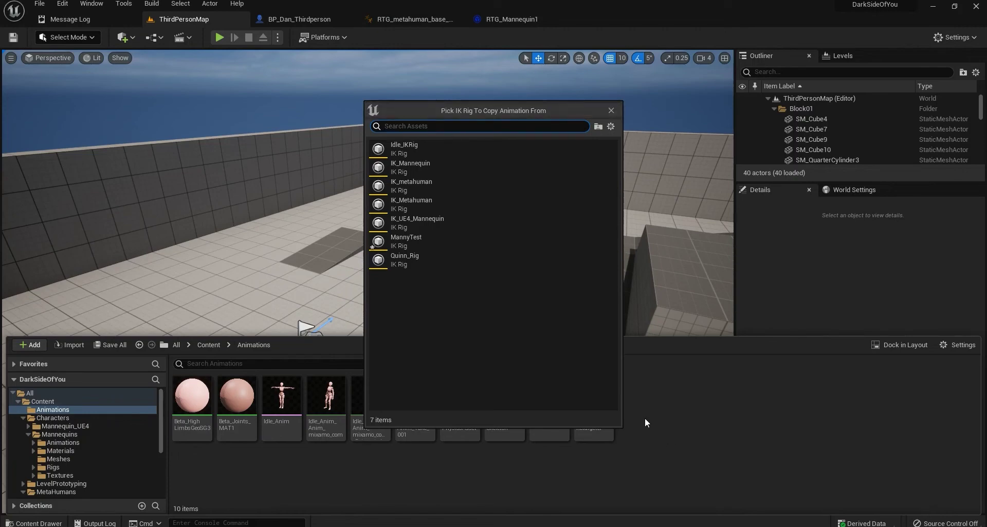
mouse_move(440, 187)
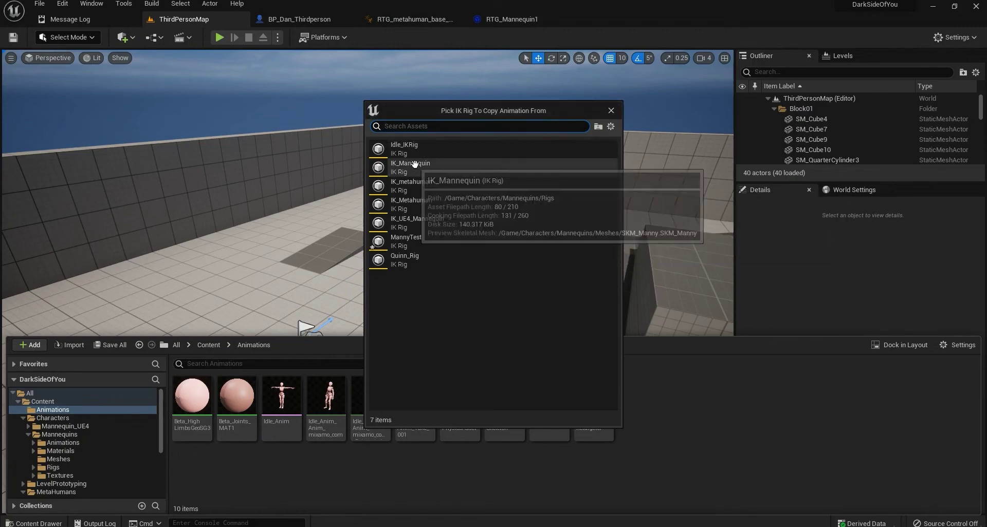
click(611, 111)
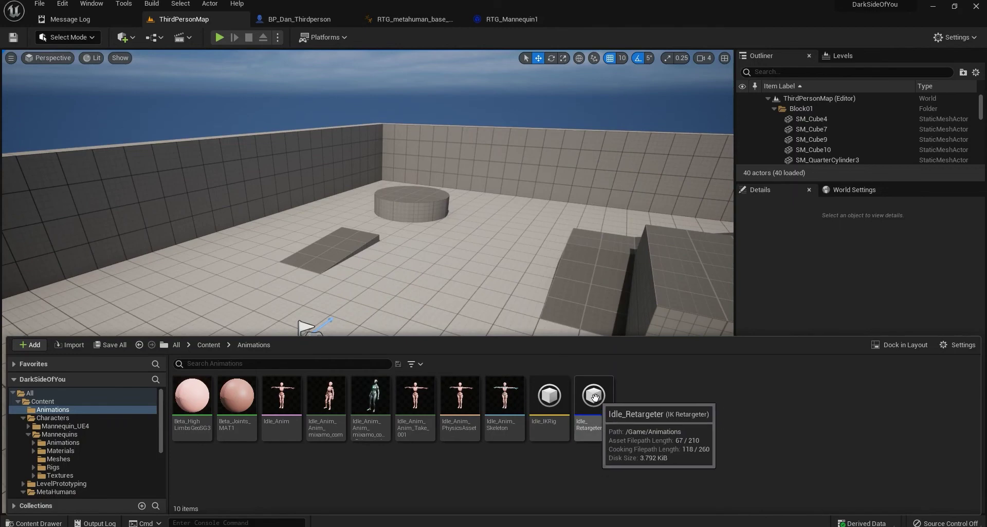
Step: Open the Idle_Retargeter asset from Content/Animations and review its source and target IK rigs and retarget settings
double_click(596, 401)
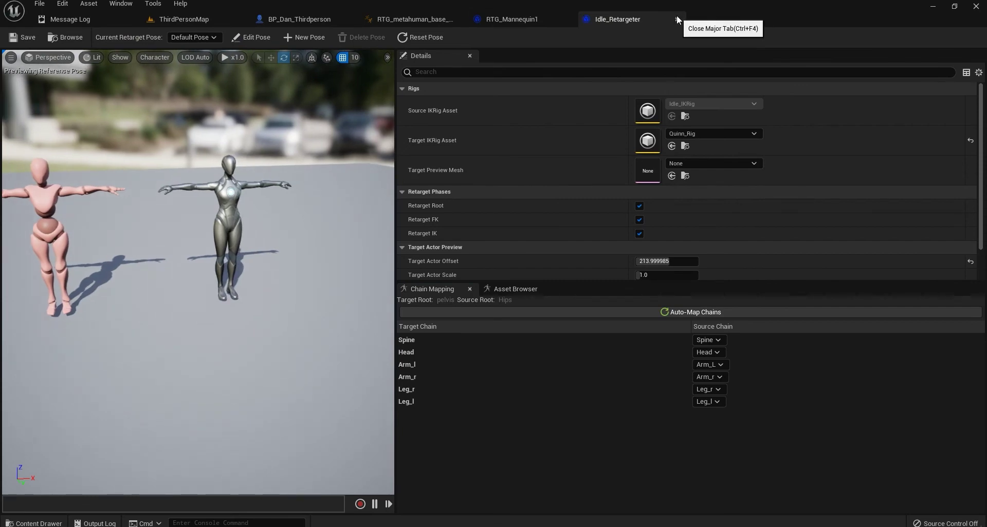
click(174, 18)
key(ctrl+space)
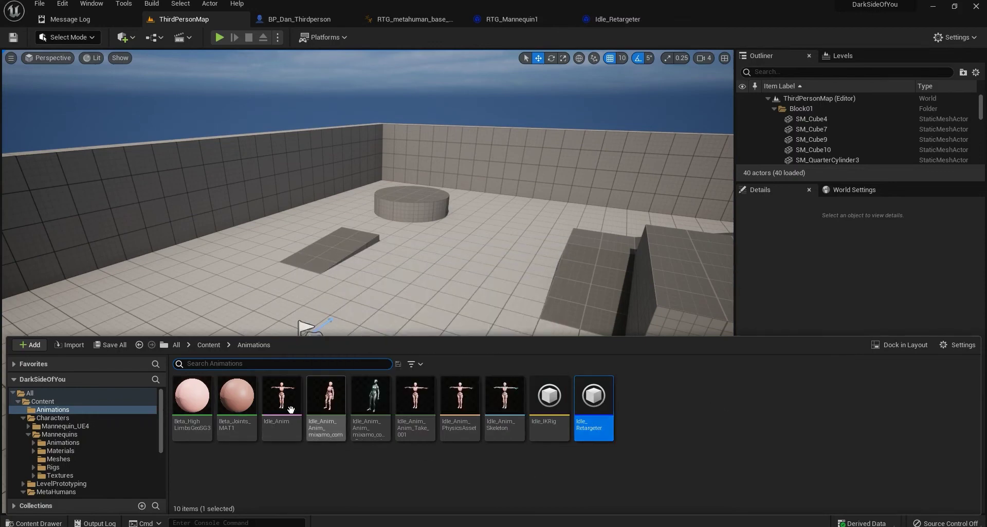
click(606, 20)
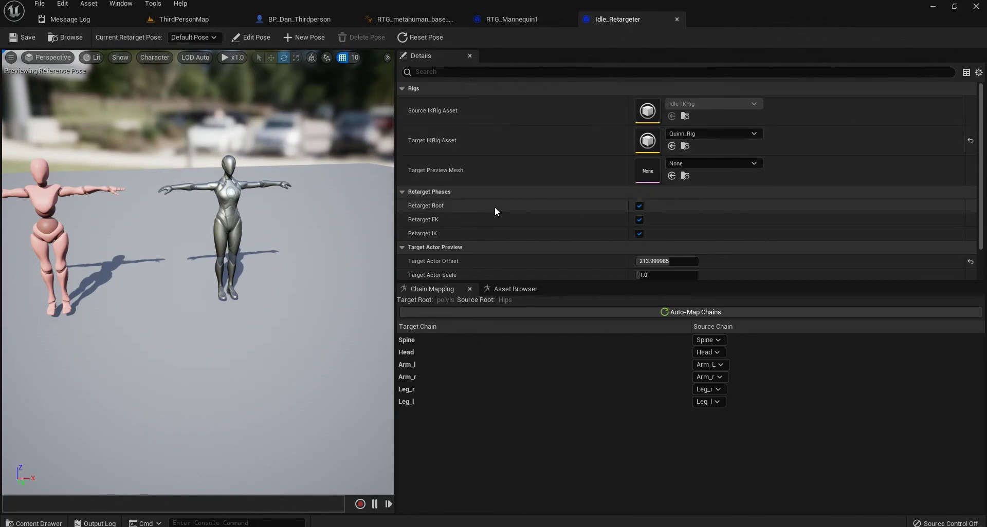
scroll(496, 208, down, 1)
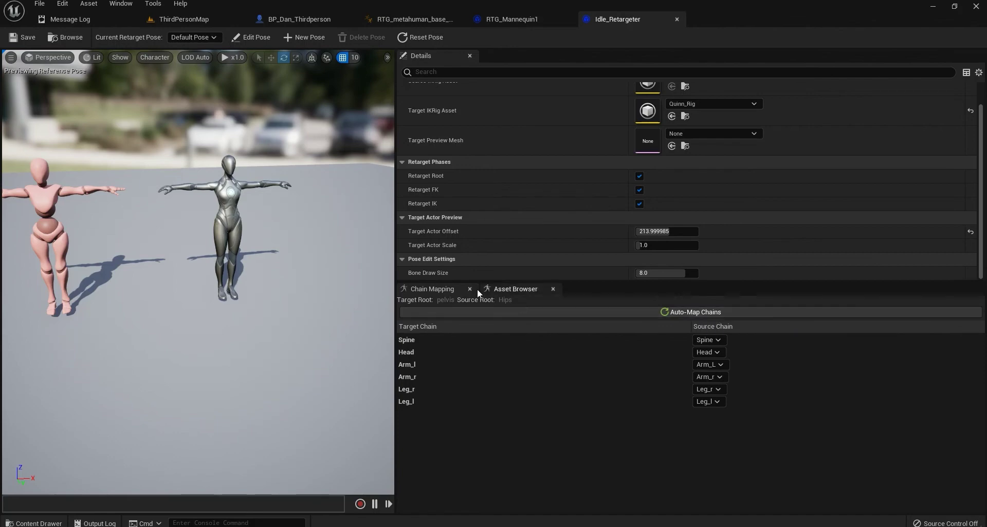
Step: Preview the Idle_Anim_Anim_mixamo_com animation in Idle_Retargeter and scrub through its timeline
click(513, 289)
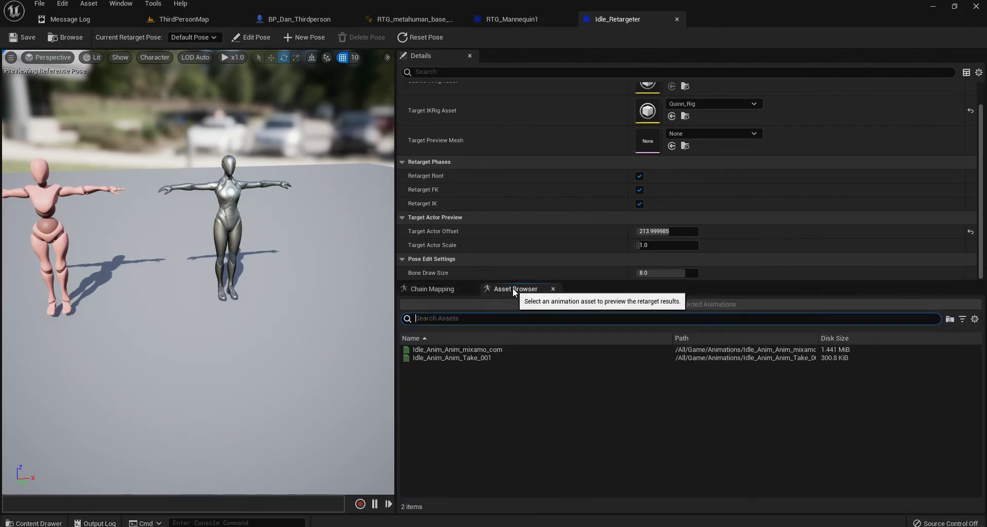
click(460, 350)
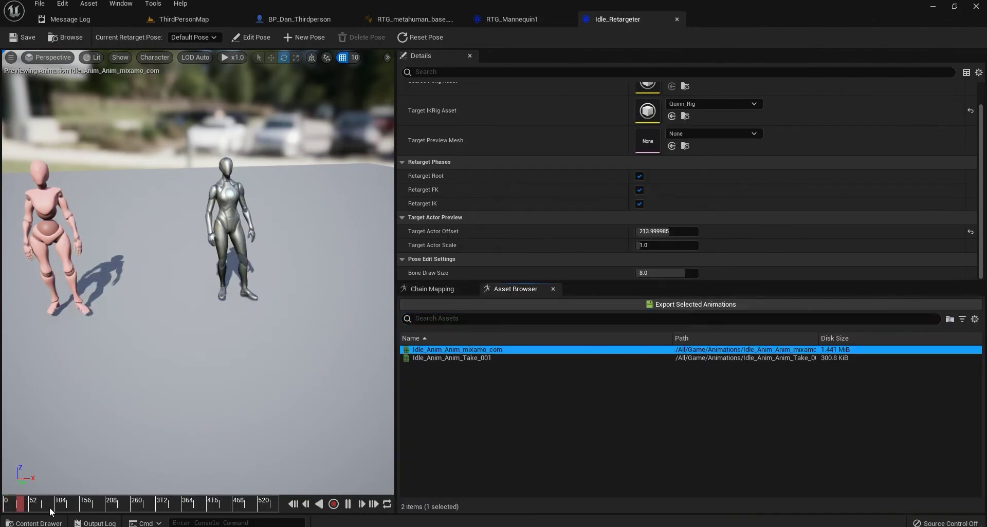
drag(31, 504, 170, 522)
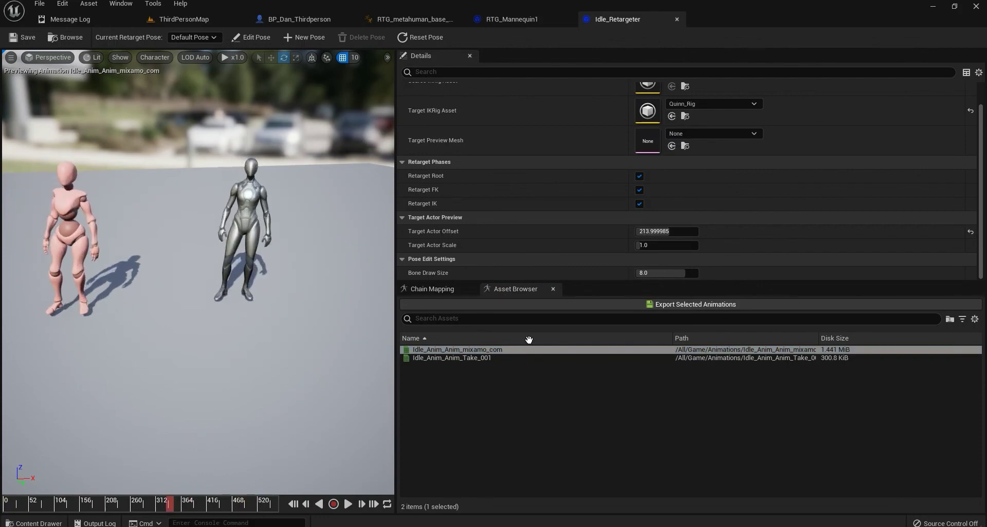
Step: Enter retarget pose editing, view both characters from an angle, and examine the Arm_r chain's FK and IK adjustments
click(252, 37)
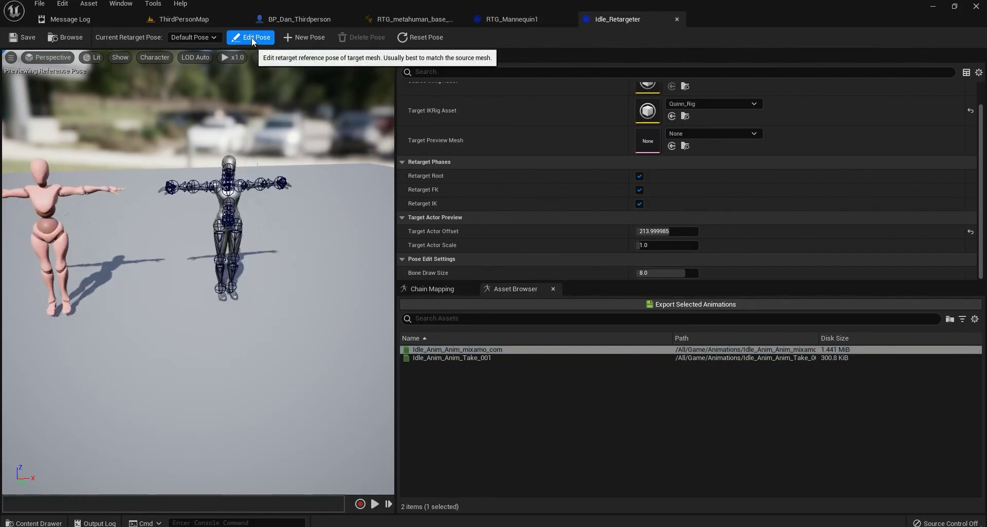
drag(198, 257, 275, 292)
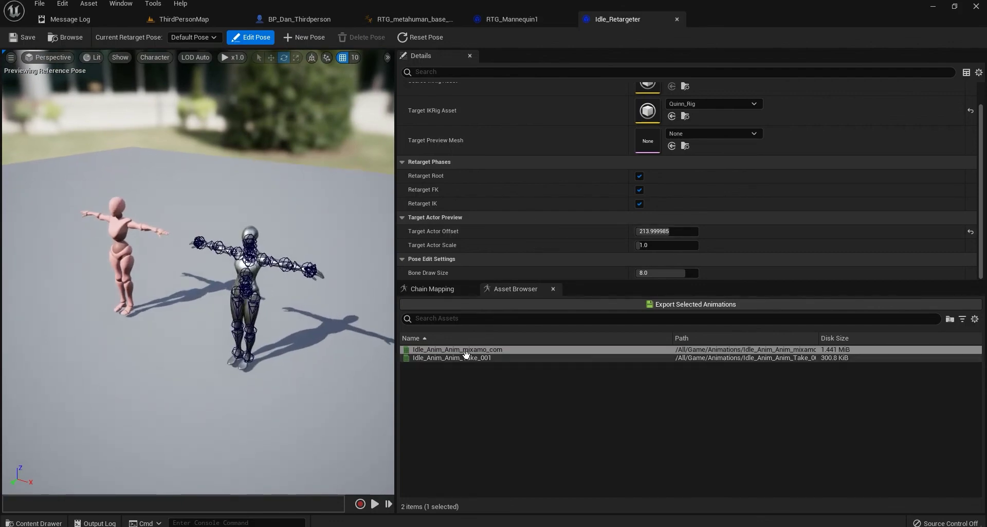
click(441, 289)
click(418, 380)
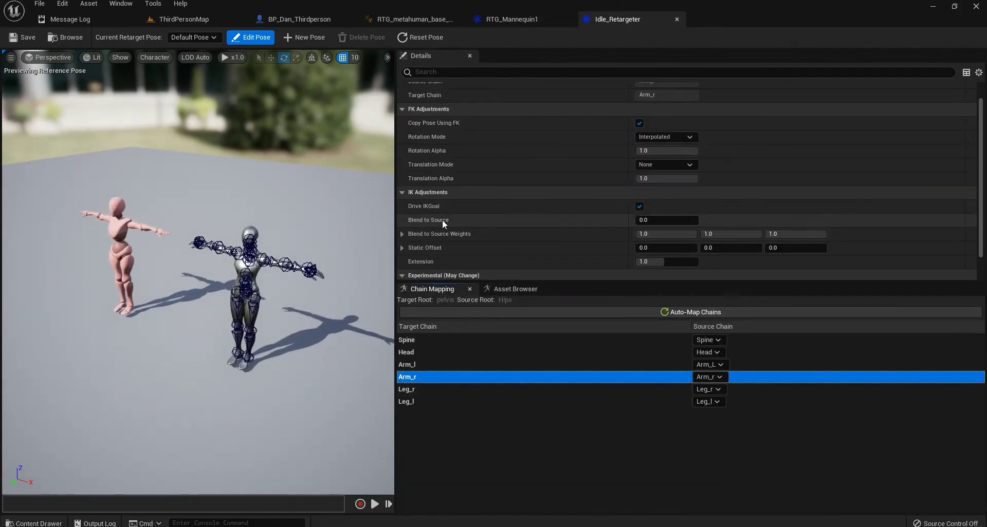
scroll(828, 220, down, 1)
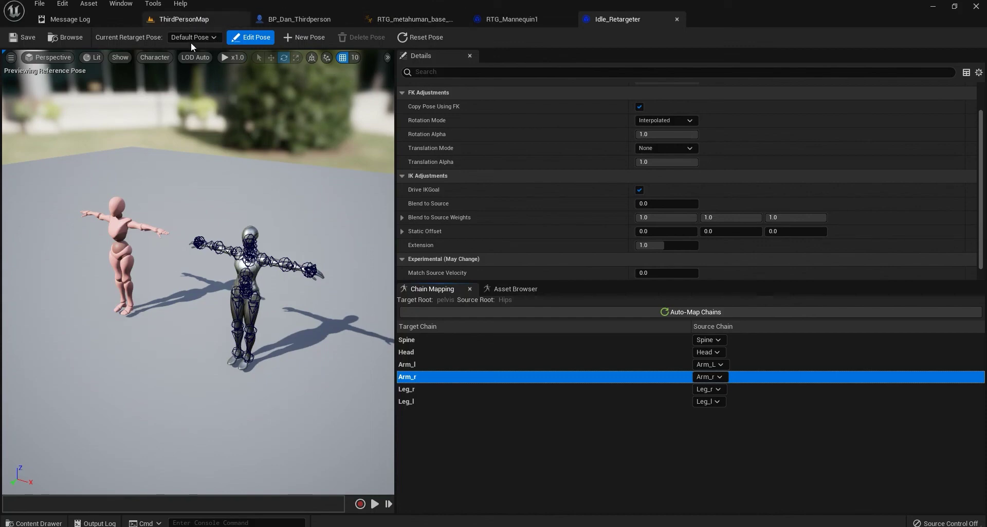
Step: Leave retarget pose editing and scrub the Idle_Anim_Anim_mixamo_com preview again to compare both characters' poses
click(512, 289)
click(427, 350)
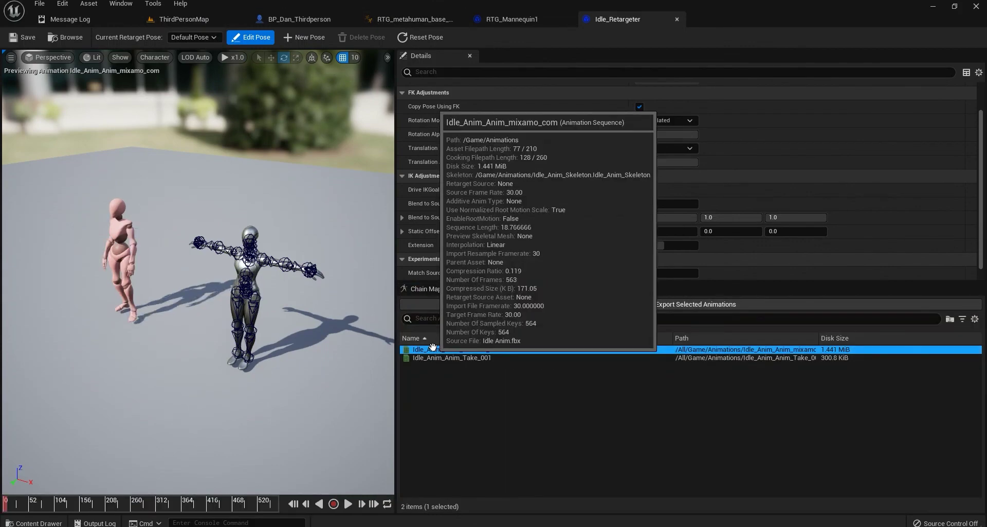
click(257, 38)
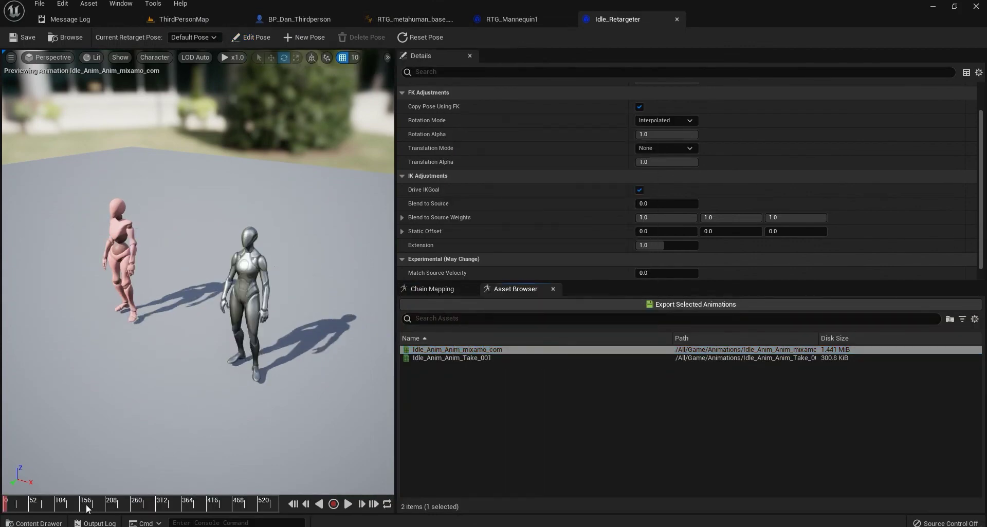
drag(87, 508, 143, 506)
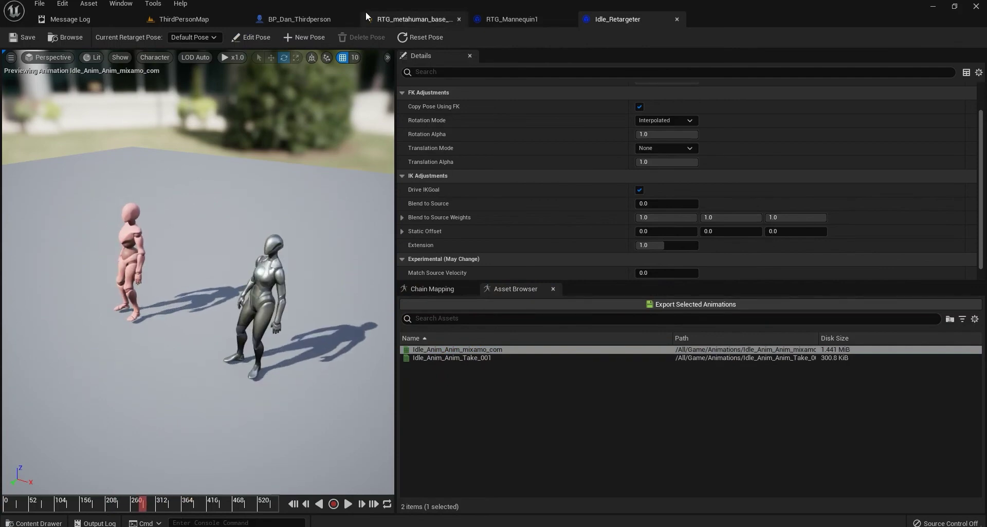
Step: Locate the anim class of BP_Dan_Thirdperson's Mesh component in the content folders and open the ABP_Manny animation blueprint
click(367, 17)
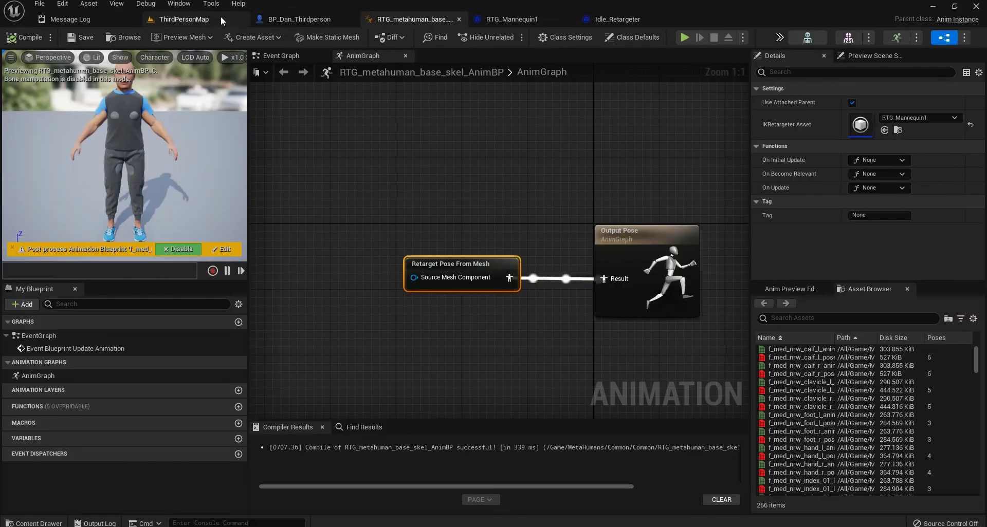
click(295, 19)
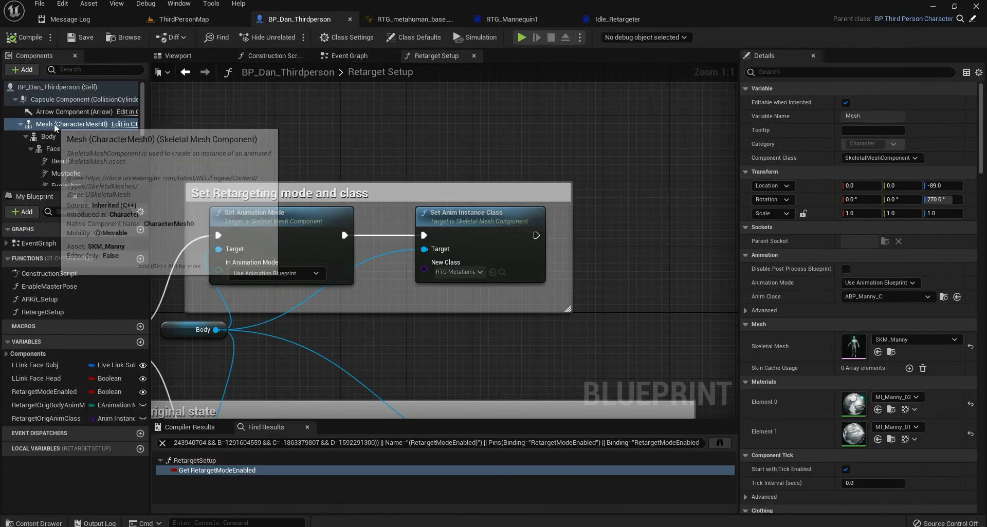
click(54, 124)
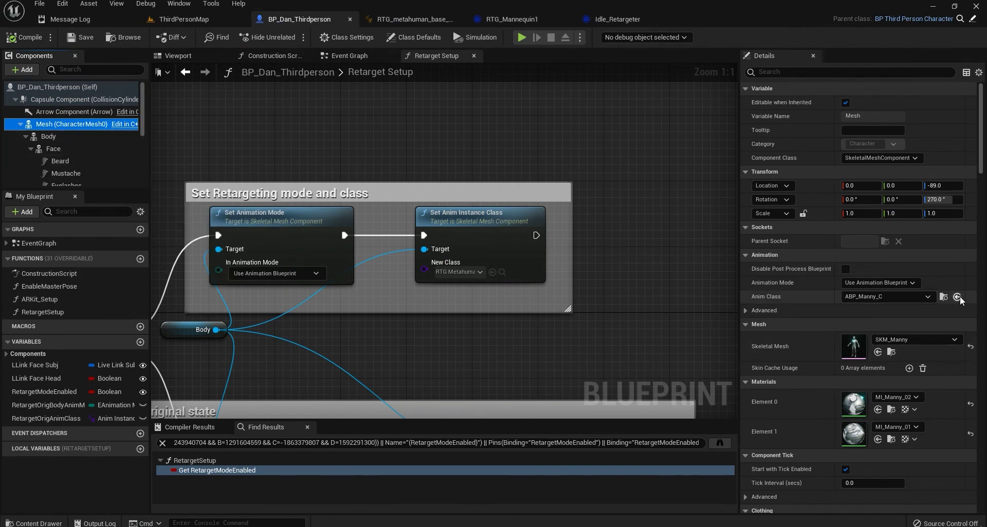
click(944, 297)
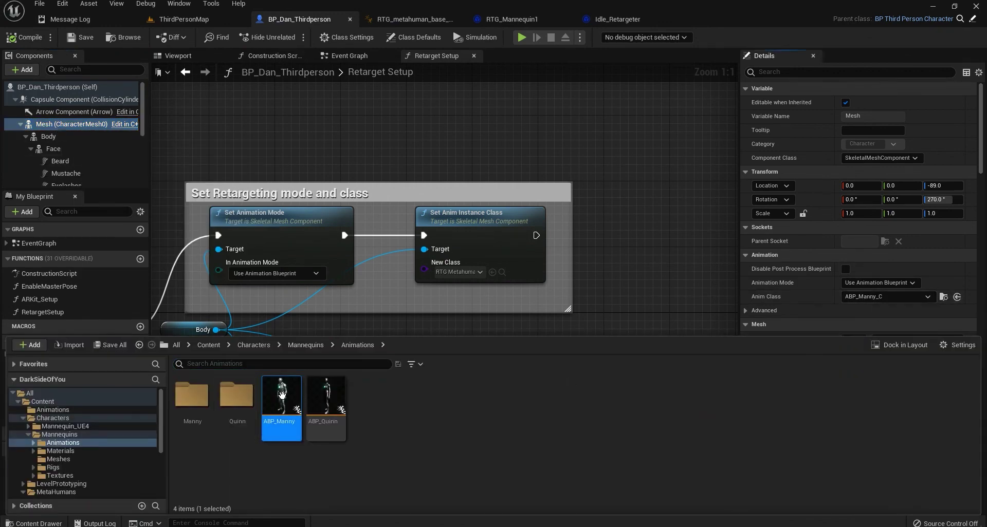
double_click(281, 411)
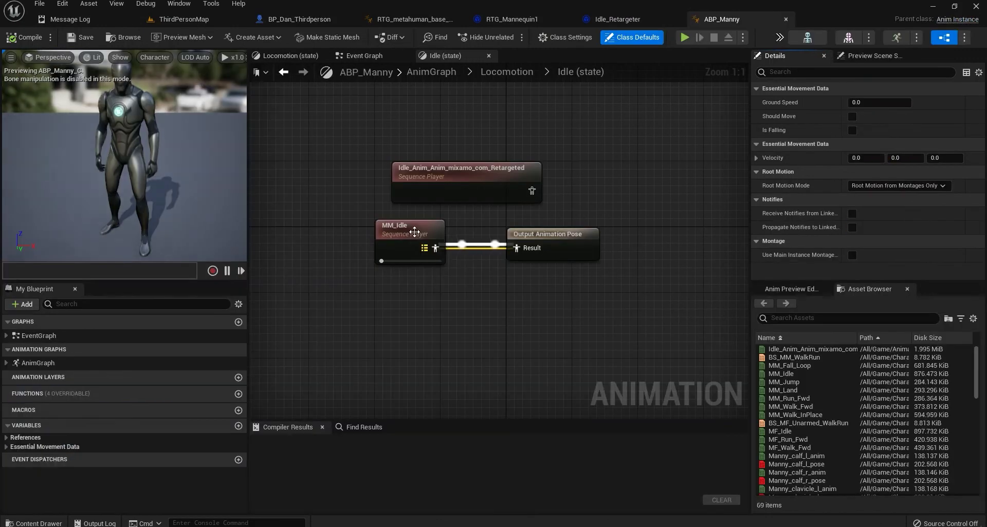
Step: Connect the Idle_Anim_Anim_mixamo_com_Retargeted player to the Idle state's Output Animation Pose in place of MM_Idle, and compile ABP_Manny
drag(530, 191, 516, 248)
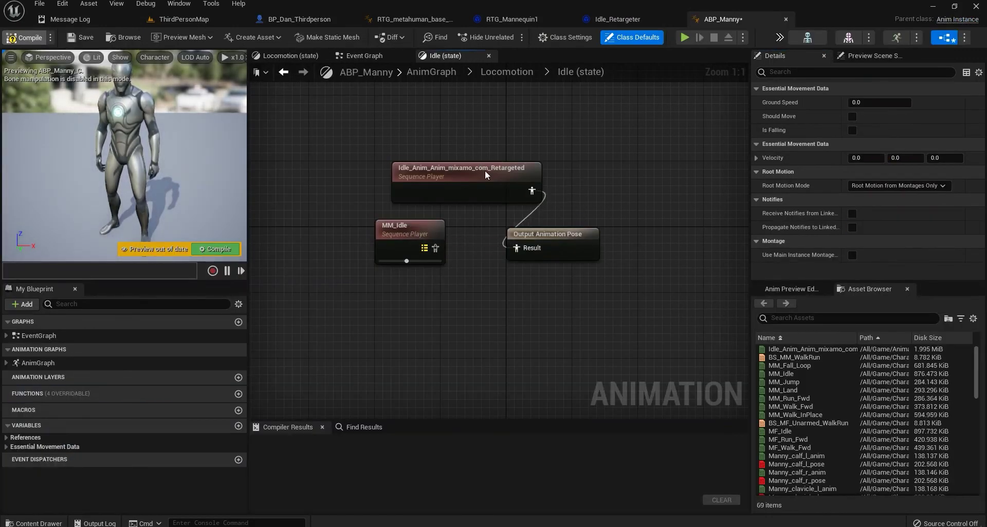
key(F7)
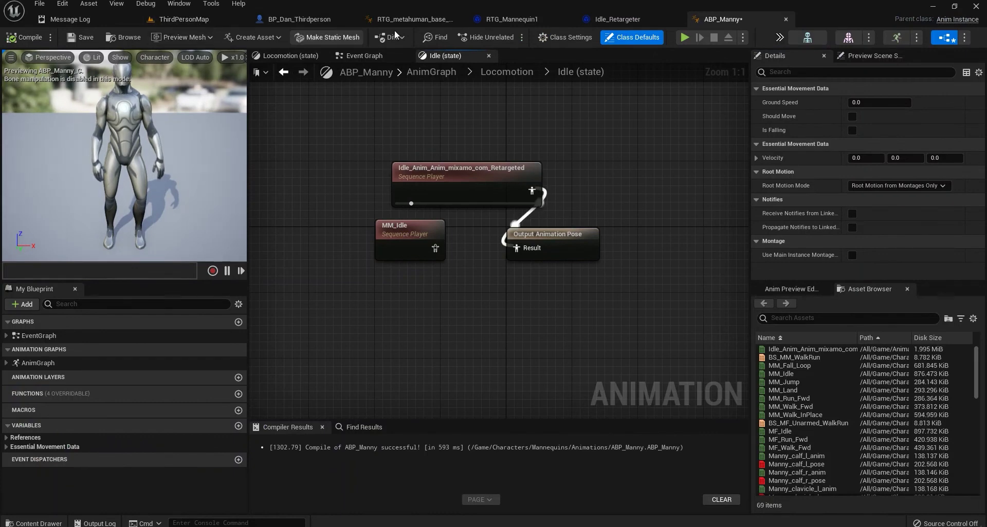
Step: Check the IK retargeter assigned in the RTG_metahuman_base_skel_AnimBP graph and return to the Idle_Retargeter editor
click(414, 20)
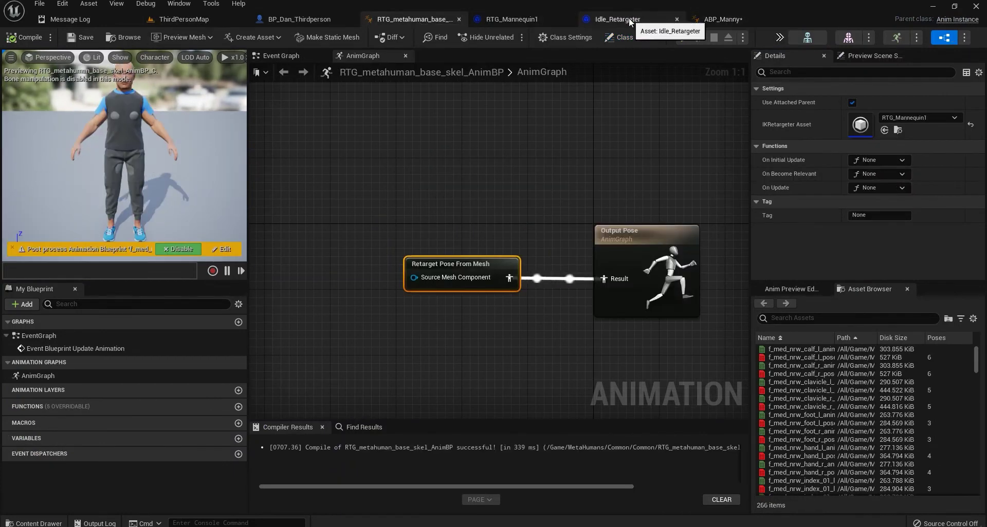
click(617, 19)
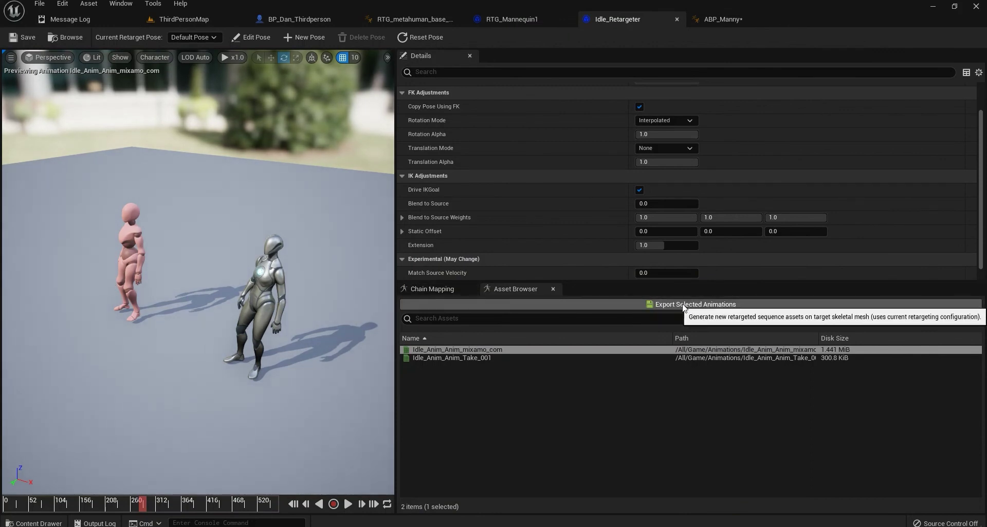
Step: Export Idle_Anim_Anim_mixamo_com as a retargeted animation into the Content folder and close the resulting asset window
click(705, 306)
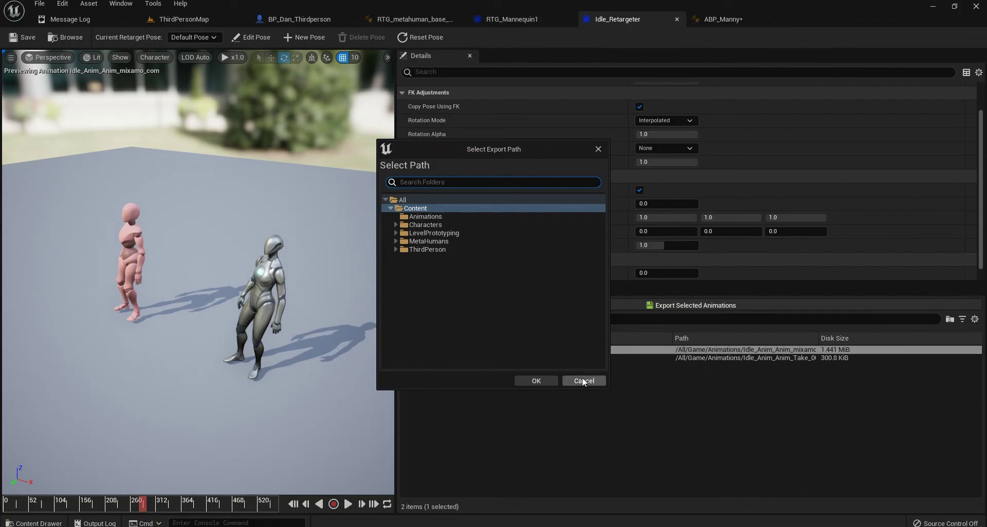
click(536, 380)
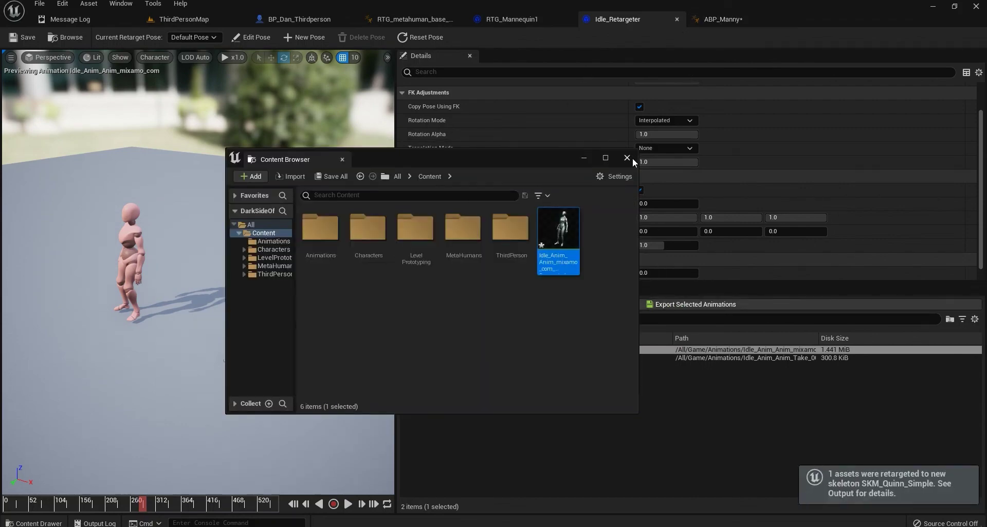
click(626, 158)
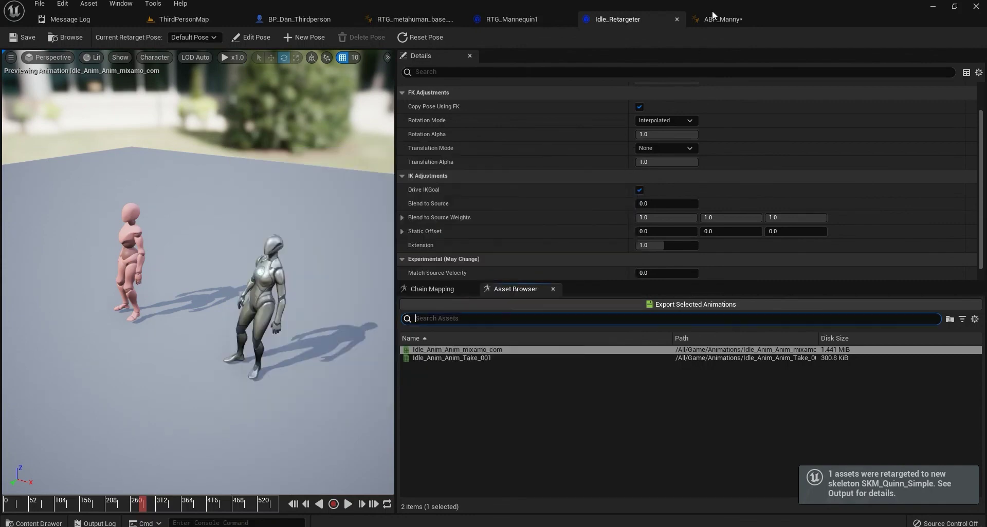
Step: Recompile ABP_Manny and play-test the level to check the MetaHuman's retargeted idle animation
click(721, 19)
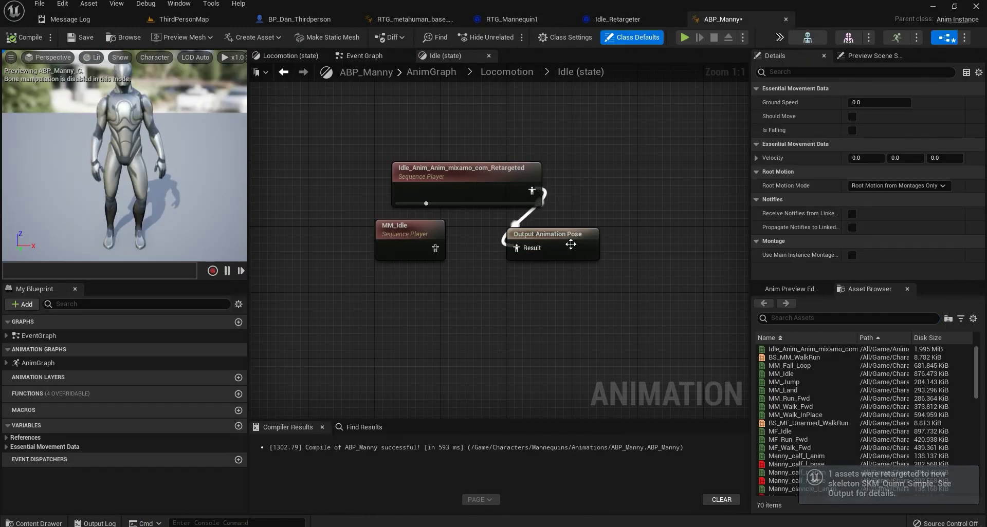
click(24, 37)
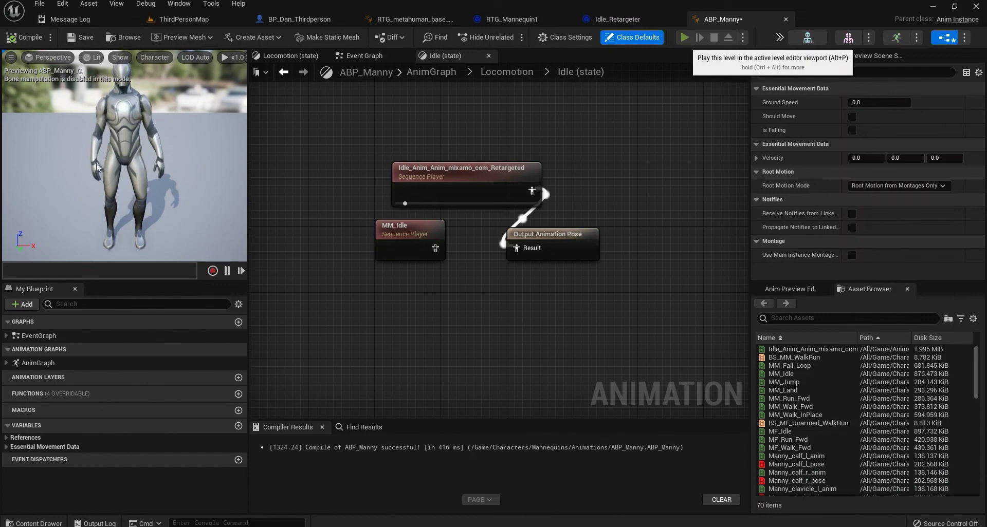
key(alt+p)
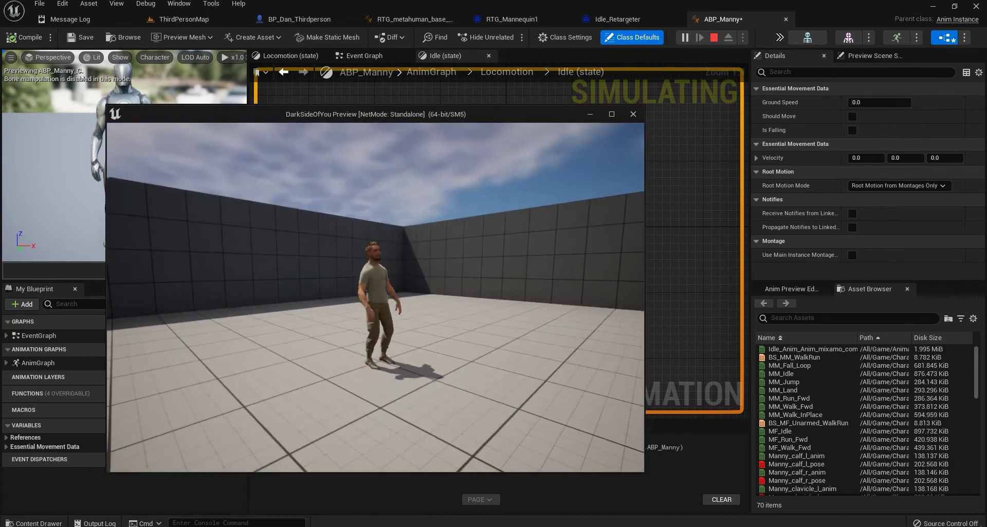
key(Escape)
Step: Play-test with MM_Idle connected to the Idle state's Output Animation Pose, and reconnect and compile Idle_Anim_Anim_mixamo_com_Retargeted in its place
drag(435, 249, 528, 251)
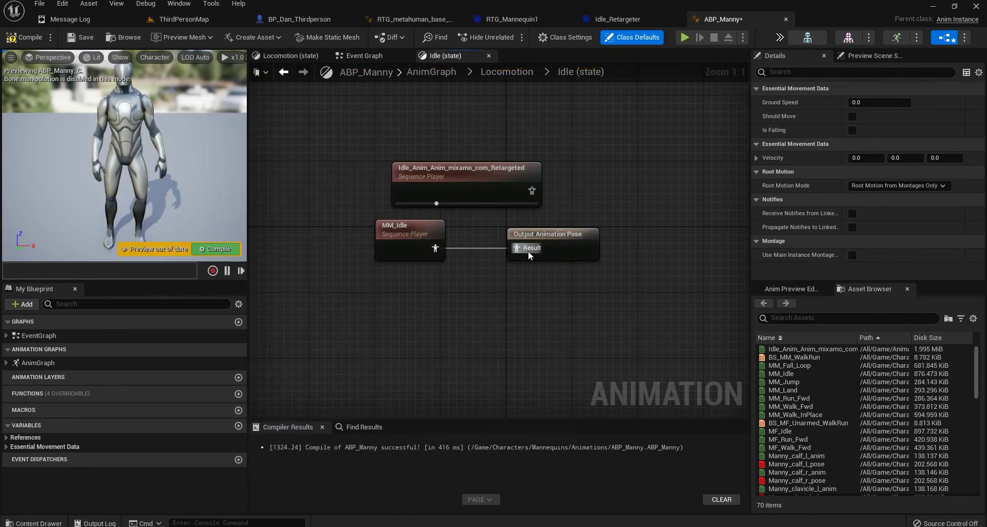
click(28, 42)
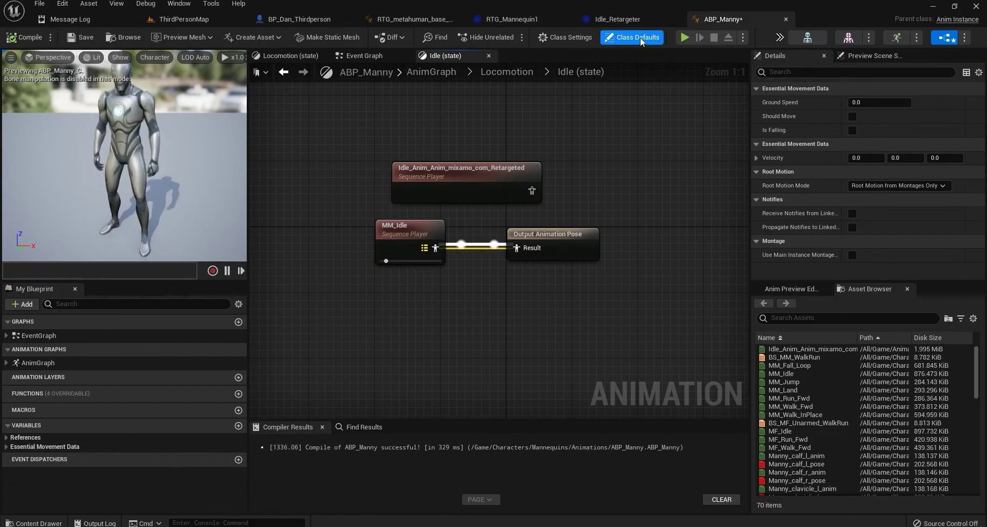
key(alt+p)
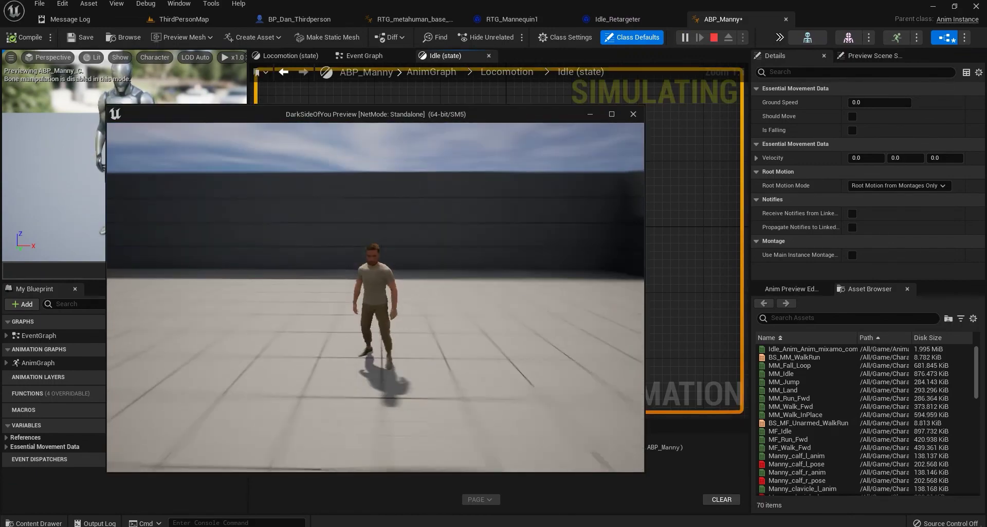
key(Escape)
drag(520, 250, 517, 247)
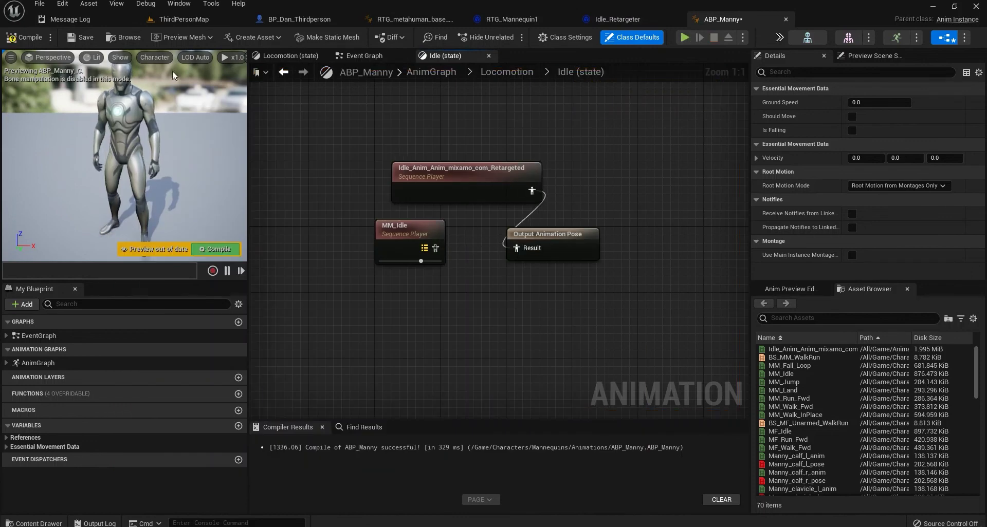
click(24, 37)
Step: Play the level and run the MetaHuman around the map to check its idle and running animations
click(685, 37)
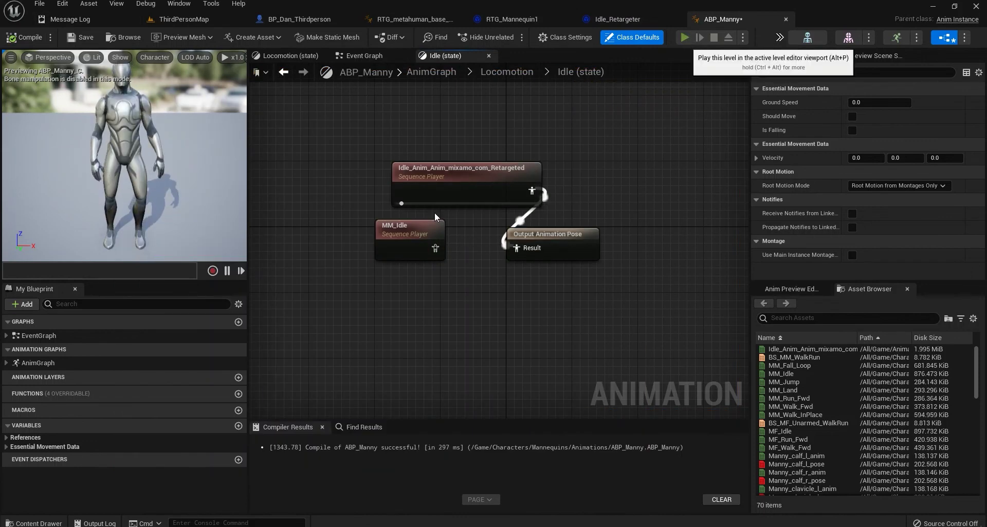
key(w)
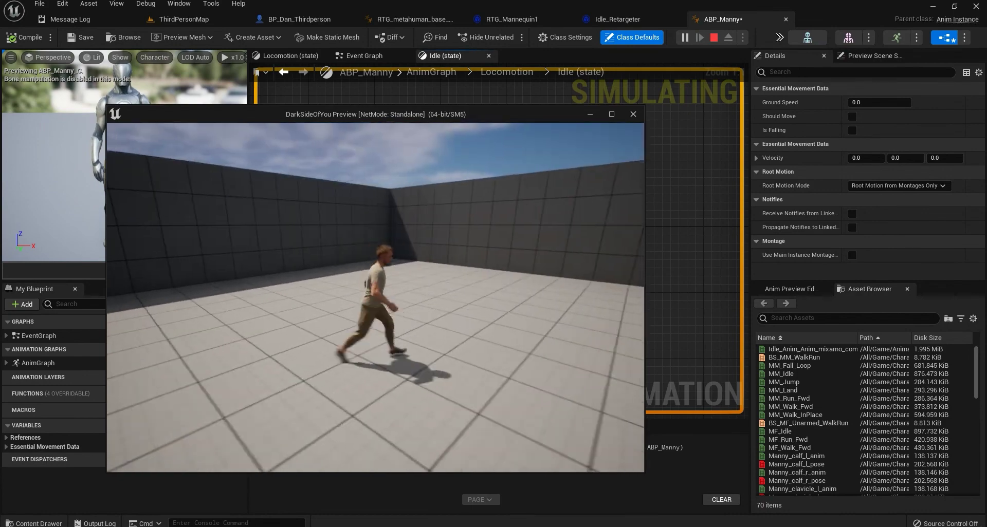
key(w)
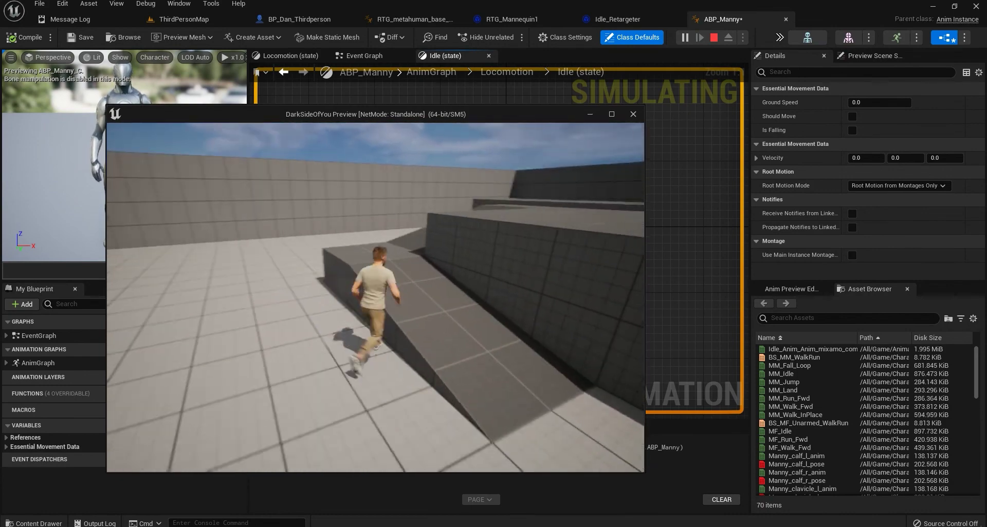
key(w)
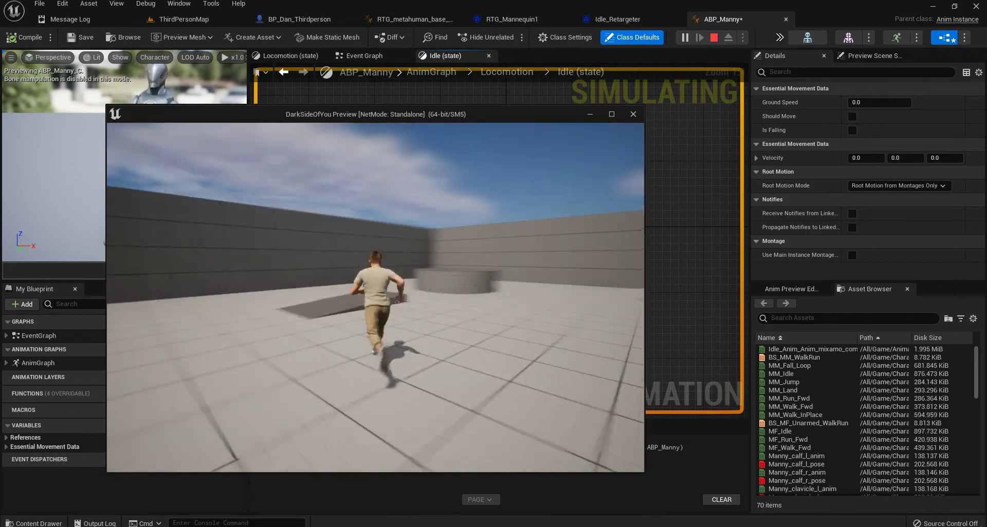
key(Escape)
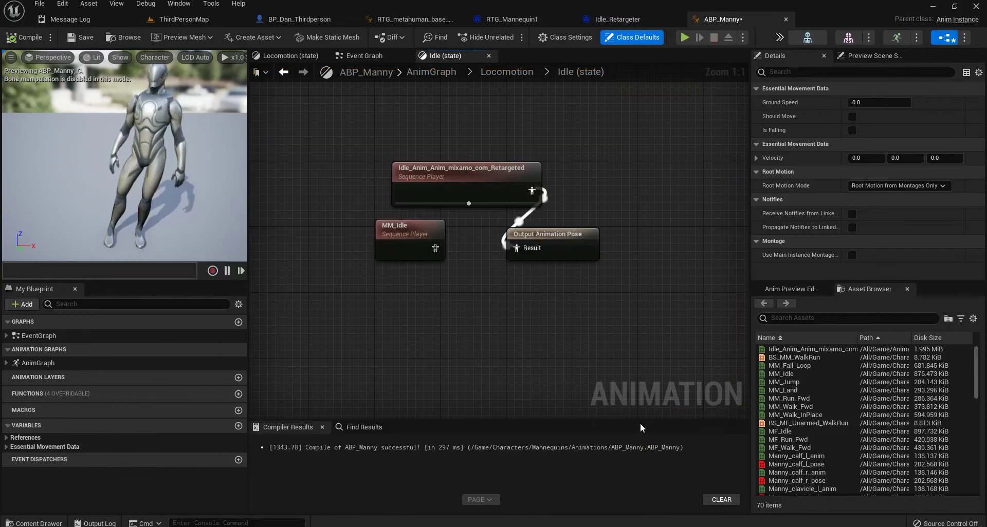